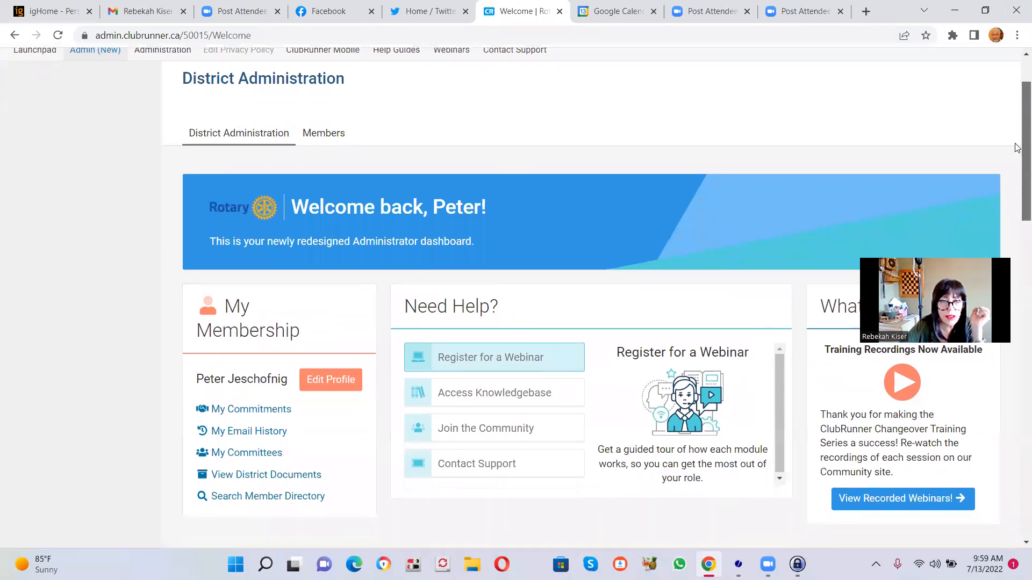
# - Open the district's Email Services from the Communication section and start composing a new message
pyautogui.scroll(-4, 1006, 224)
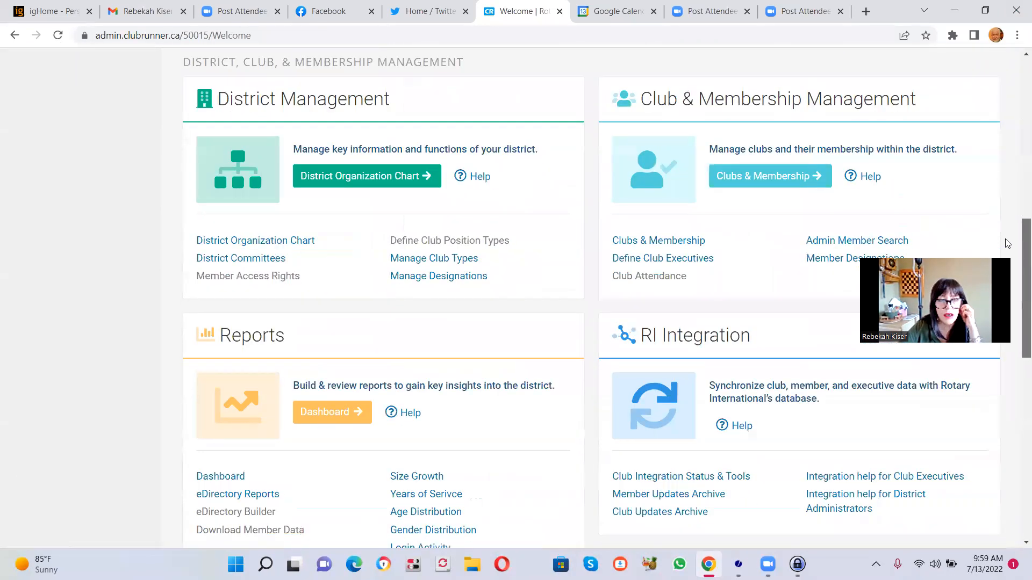
pyautogui.scroll(-2, 1007, 244)
pyautogui.scroll(-5, 1007, 243)
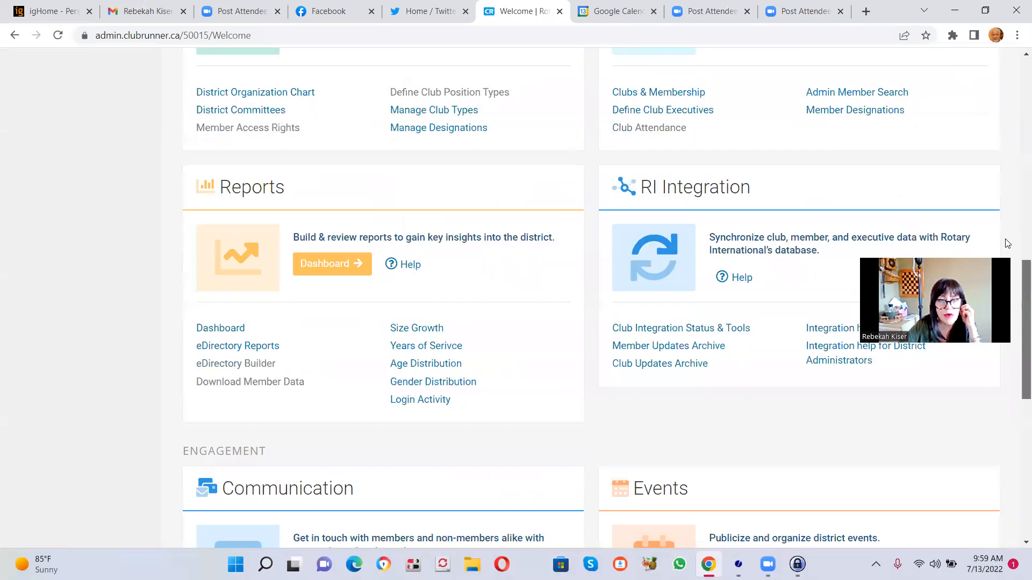
pyautogui.scroll(-3, 997, 376)
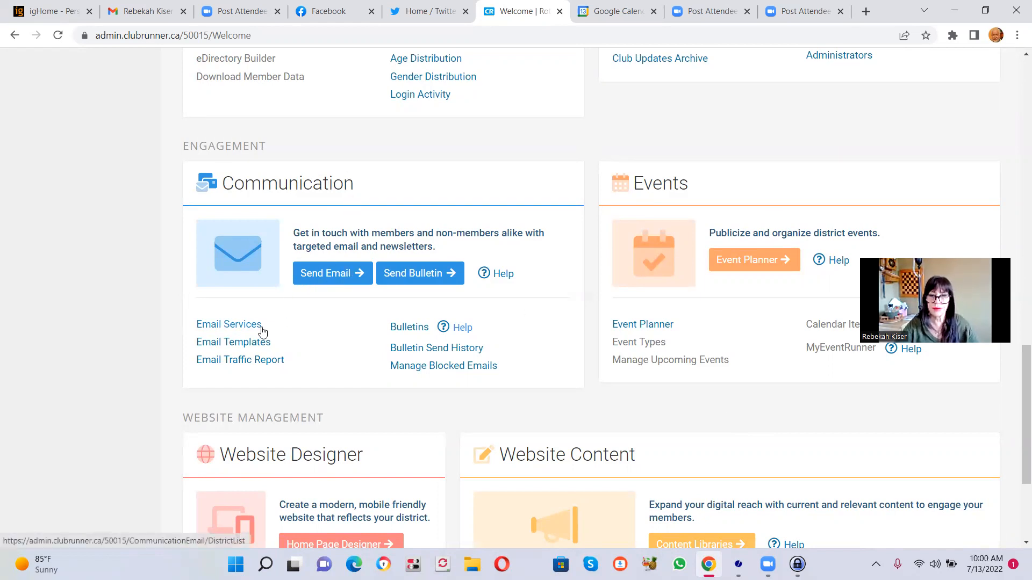
pyautogui.click(241, 325)
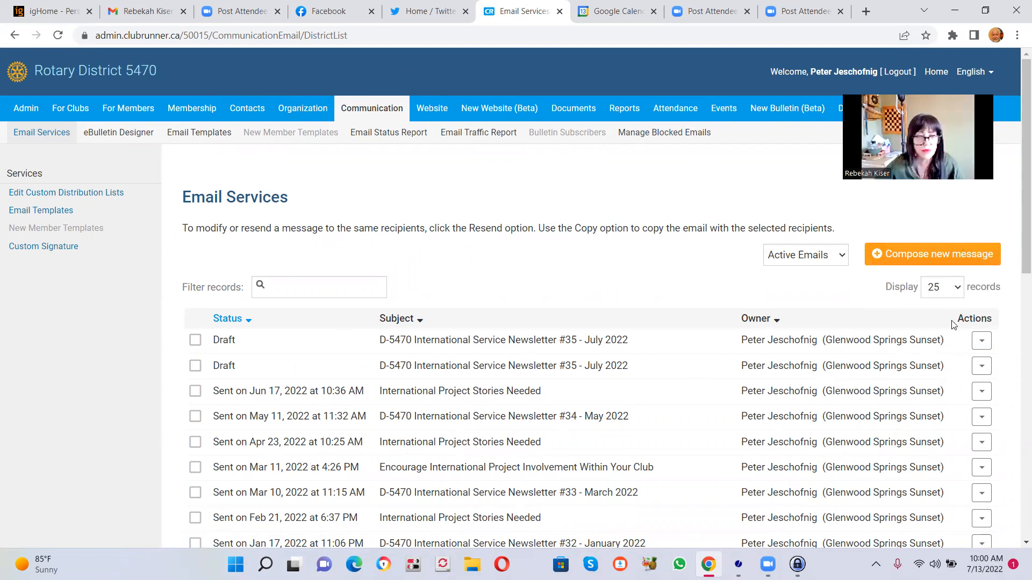
pyautogui.click(955, 260)
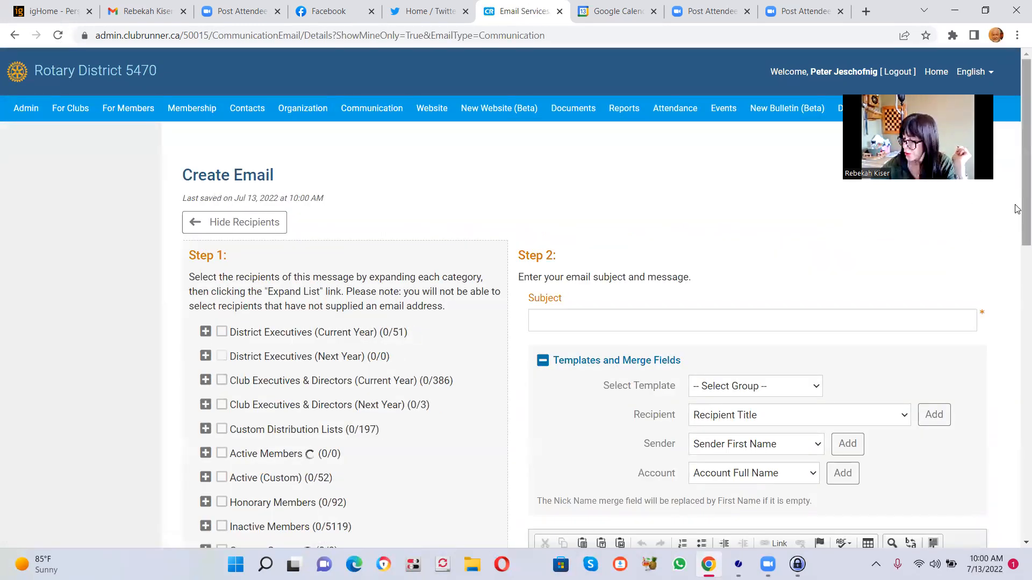
# - Enter the email subject "D-5470 International Service Newsletter - July 2022"
pyautogui.scroll(-5, 1004, 311)
pyautogui.scroll(5, 1004, 311)
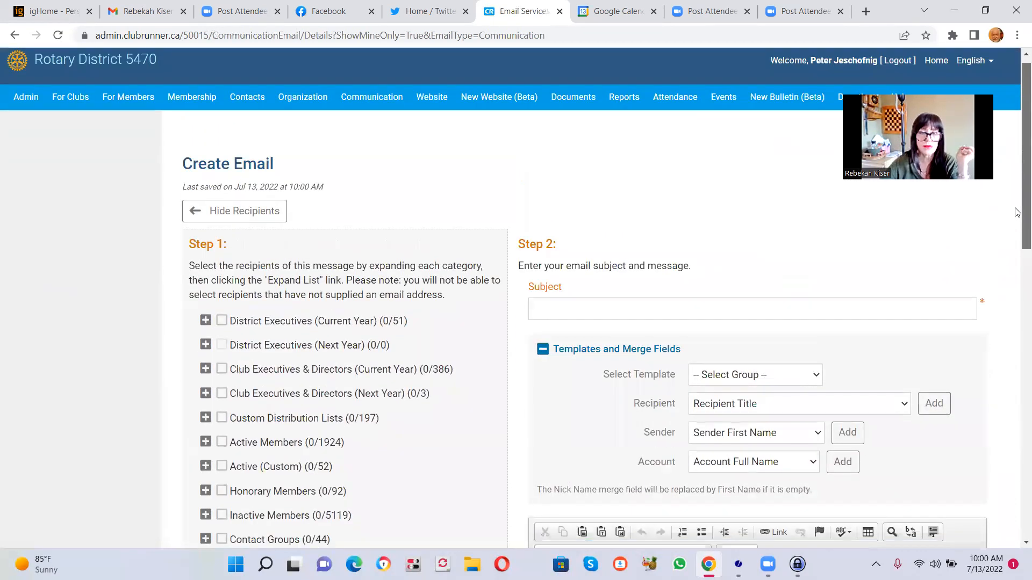
pyautogui.click(557, 321)
pyautogui.write('D-6')
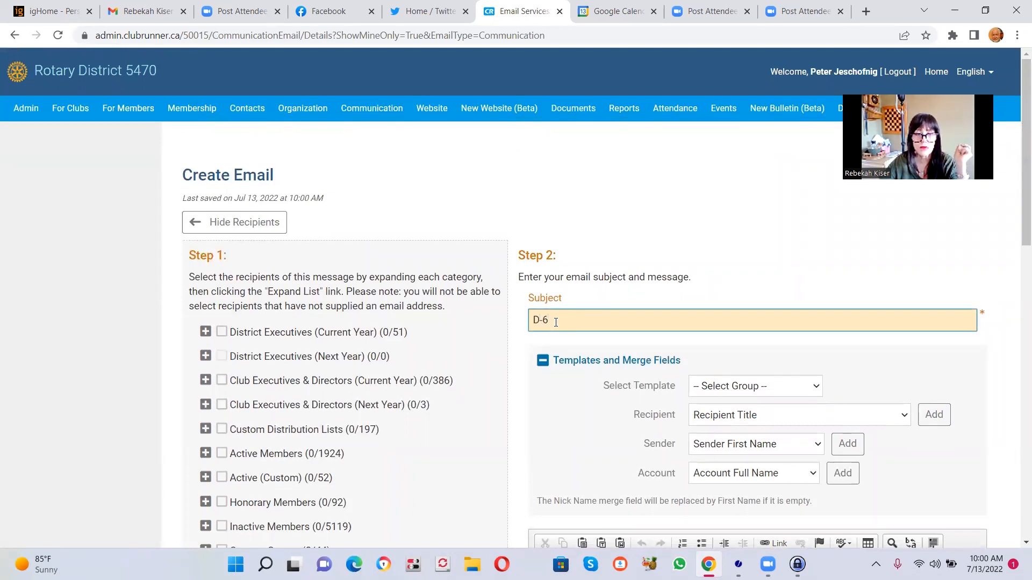
pyautogui.write('5470')
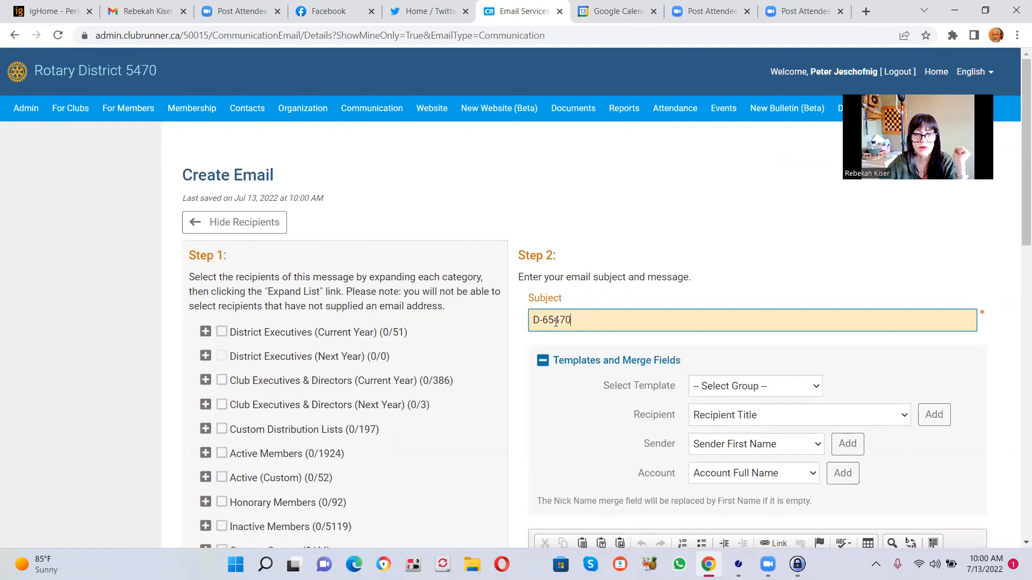
pyautogui.press('BackSpace')
pyautogui.press('BackSpace')
pyautogui.press('BackSpace')
pyautogui.press('BackSpace')
pyautogui.write('5470 Internat')
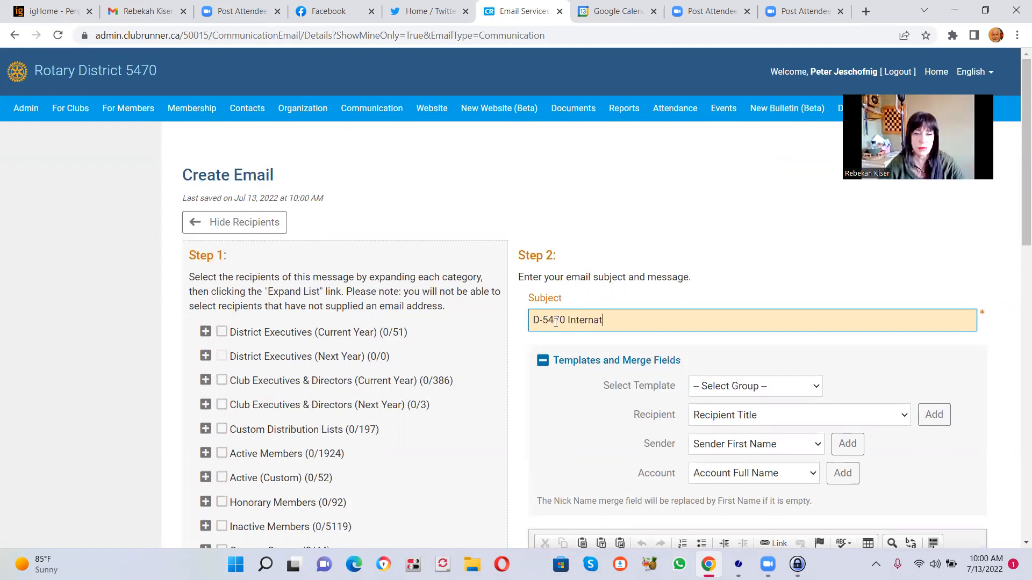
pyautogui.write('ional Servic')
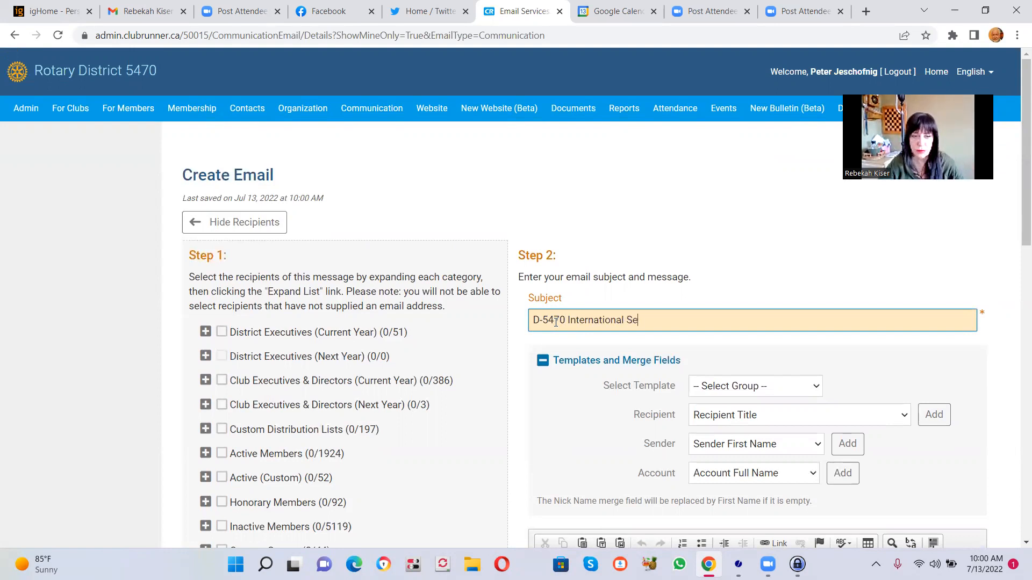
pyautogui.press('BackSpace')
pyautogui.press('BackSpace')
pyautogui.press('BackSpace')
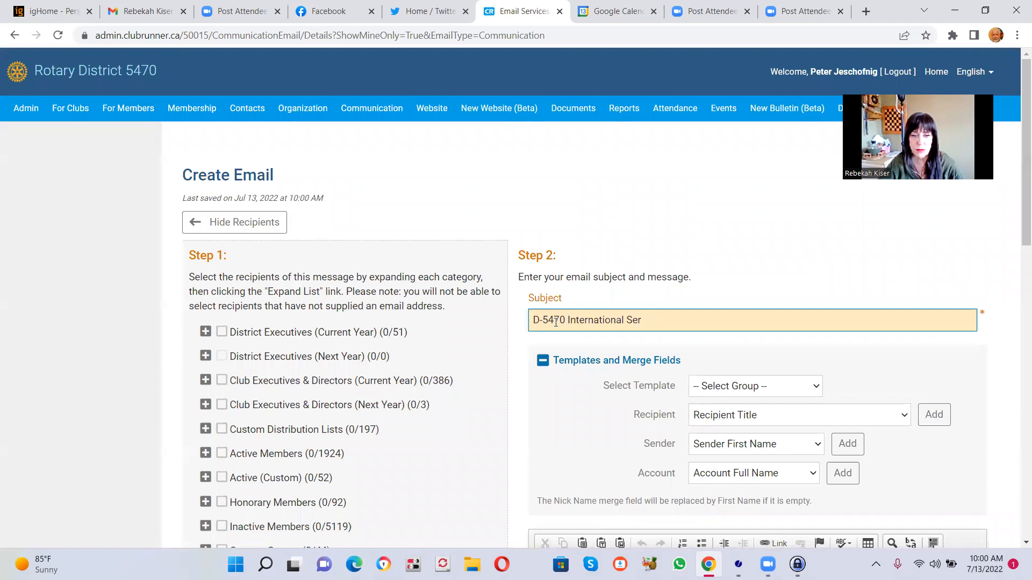
pyautogui.write('vice N')
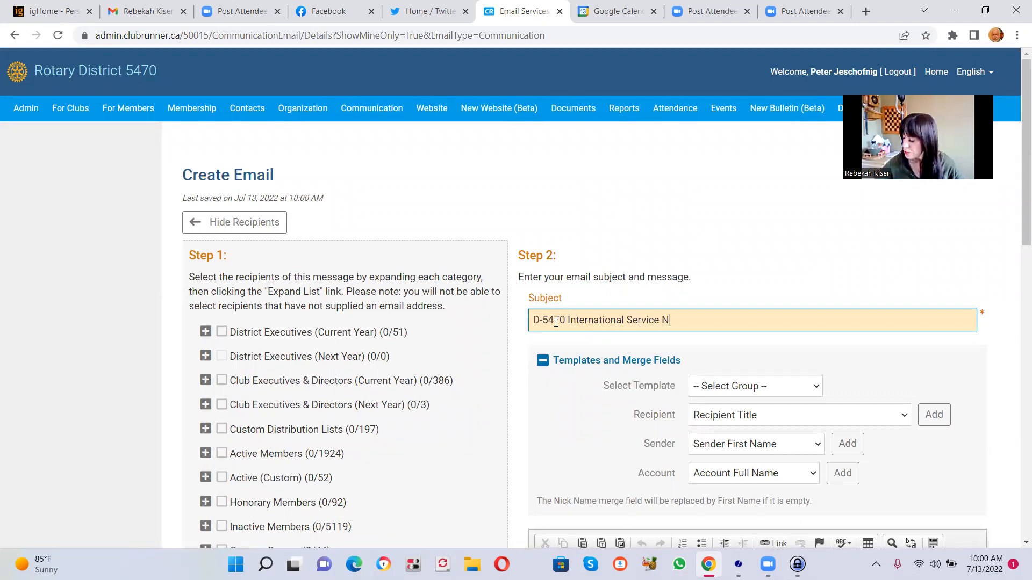
pyautogui.write('ewsletter')
pyautogui.write(' =')
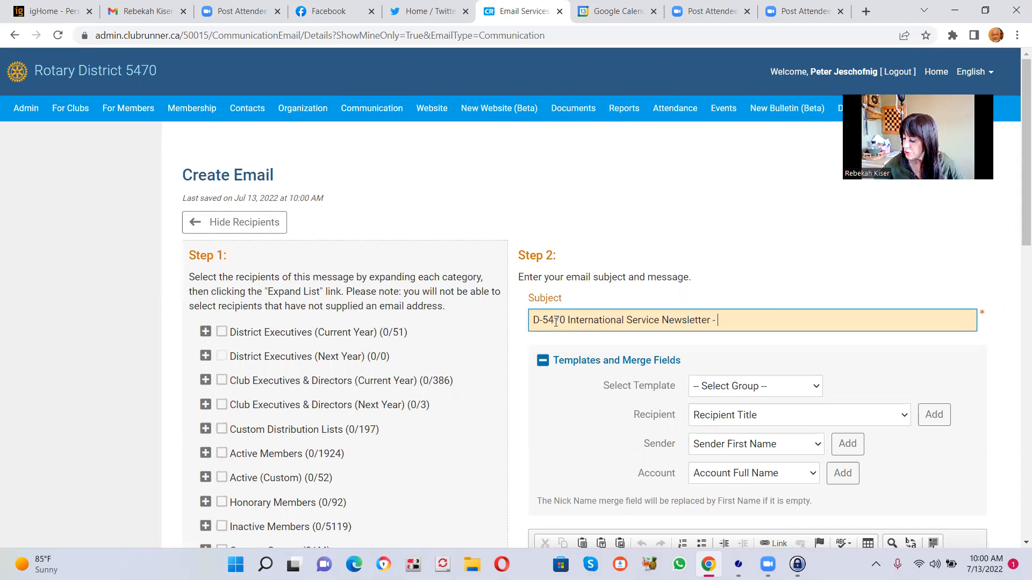
pyautogui.write('July')
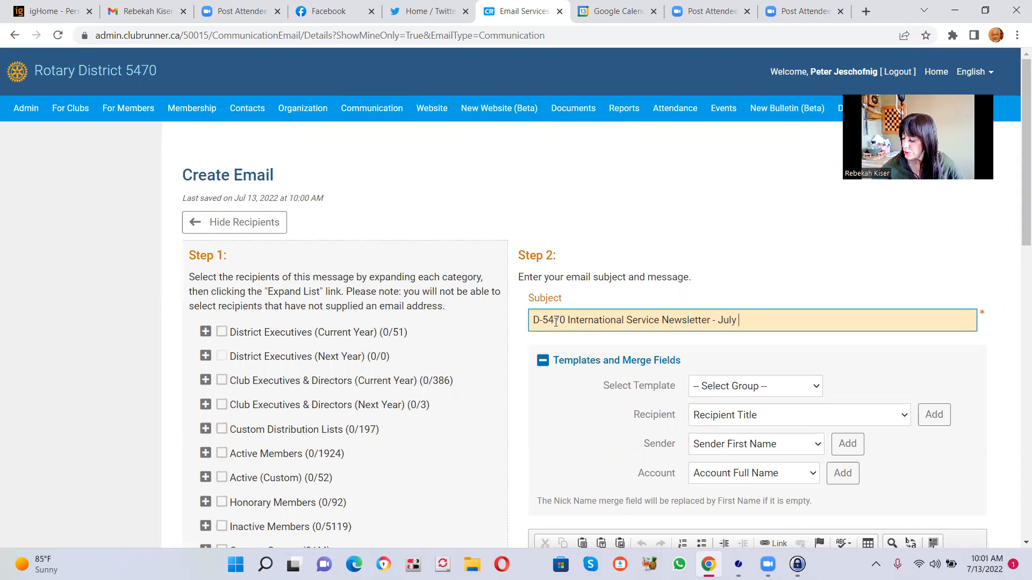
pyautogui.write(' 2022')
# - Insert the issue number "#35" after "Newsletter" in the subject line
pyautogui.moveTo(560, 320); pyautogui.dragTo(542, 321)
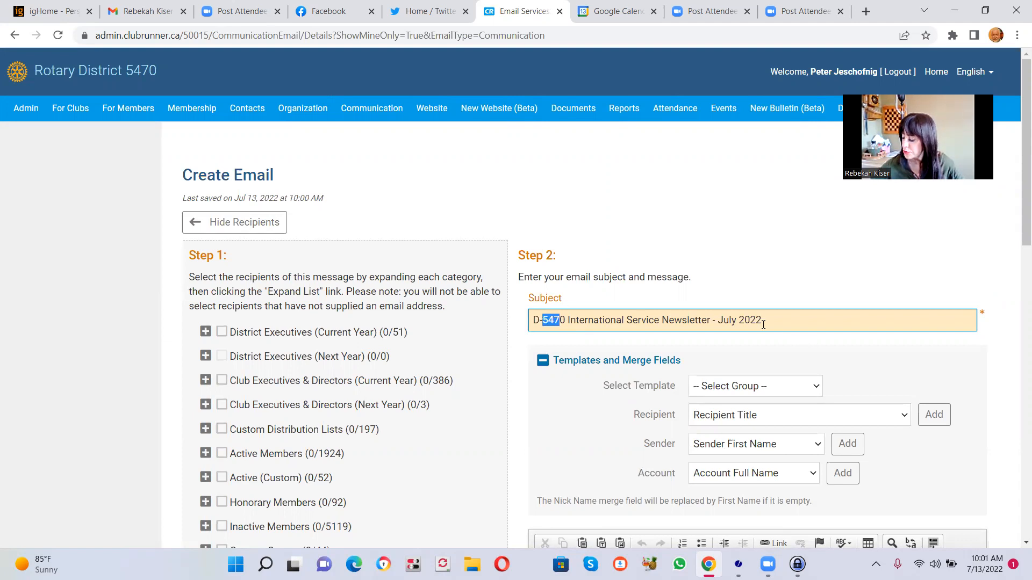
pyautogui.click(710, 320)
pyautogui.write('#35')
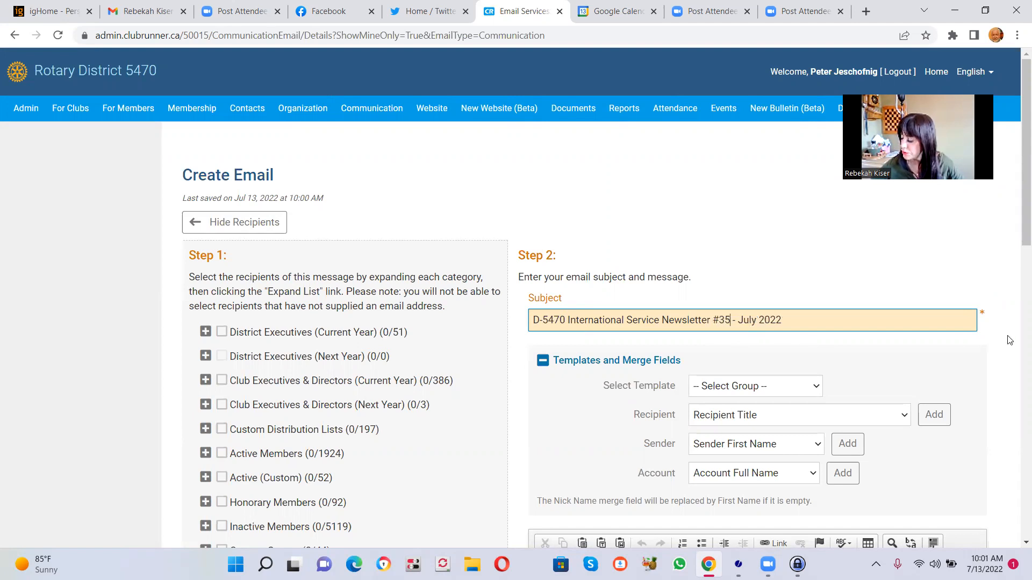
# - Replace the merge-field greeting in the message body with "Dear D-5470 Rotarian,"
pyautogui.scroll(-2, 1017, 264)
pyautogui.scroll(-1, 1017, 265)
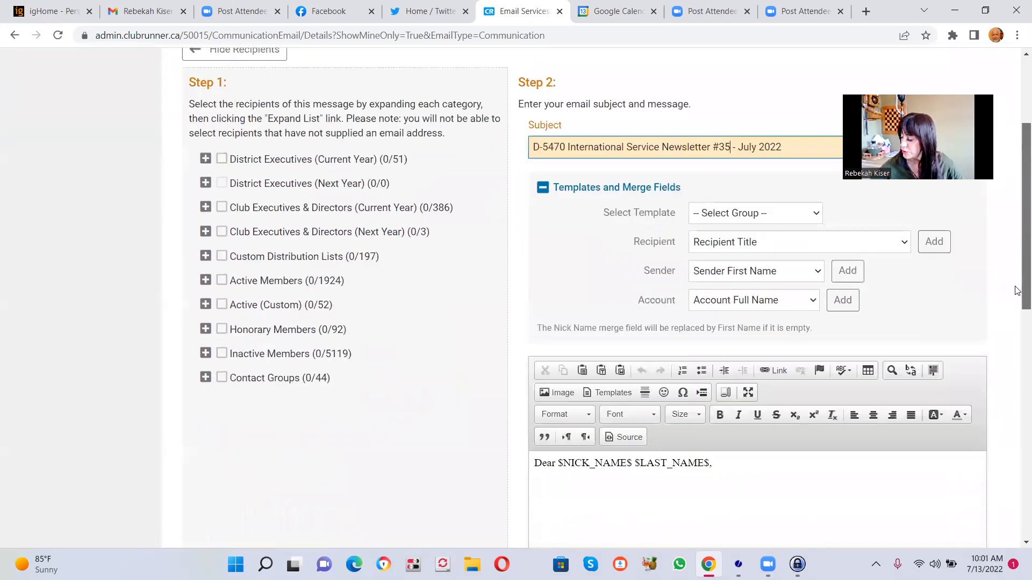
pyautogui.scroll(-1, 1017, 290)
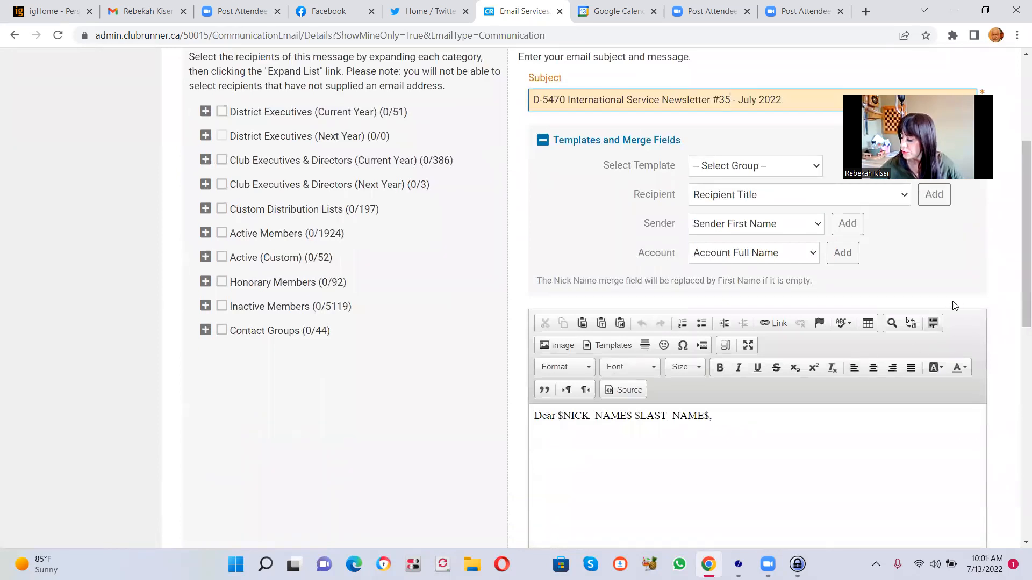
pyautogui.moveTo(728, 413); pyautogui.dragTo(212, 359)
pyautogui.write('DEar')
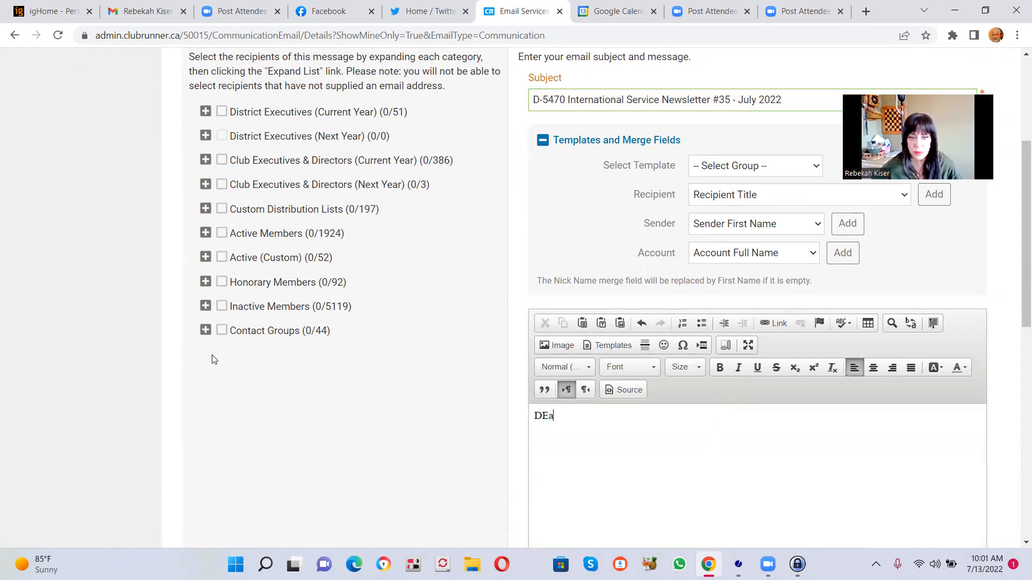
pyautogui.press('BackSpace')
pyautogui.press('BackSpace')
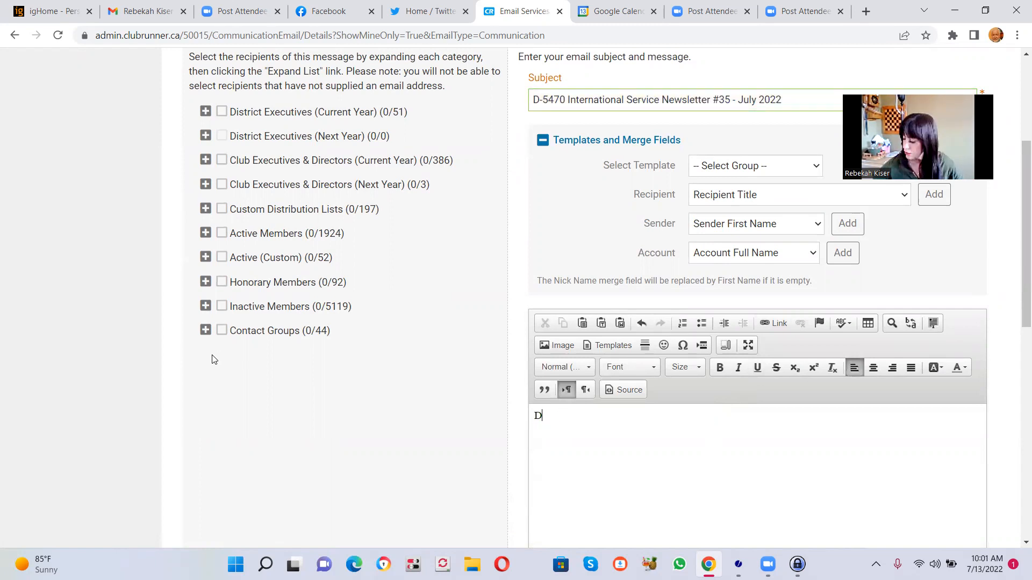
pyautogui.write('ea')
pyautogui.write('r Rebe')
pyautogui.press('BackSpace')
pyautogui.press('BackSpace')
pyautogui.press('BackSpace')
pyautogui.press('BackSpace')
pyautogui.write('D-54')
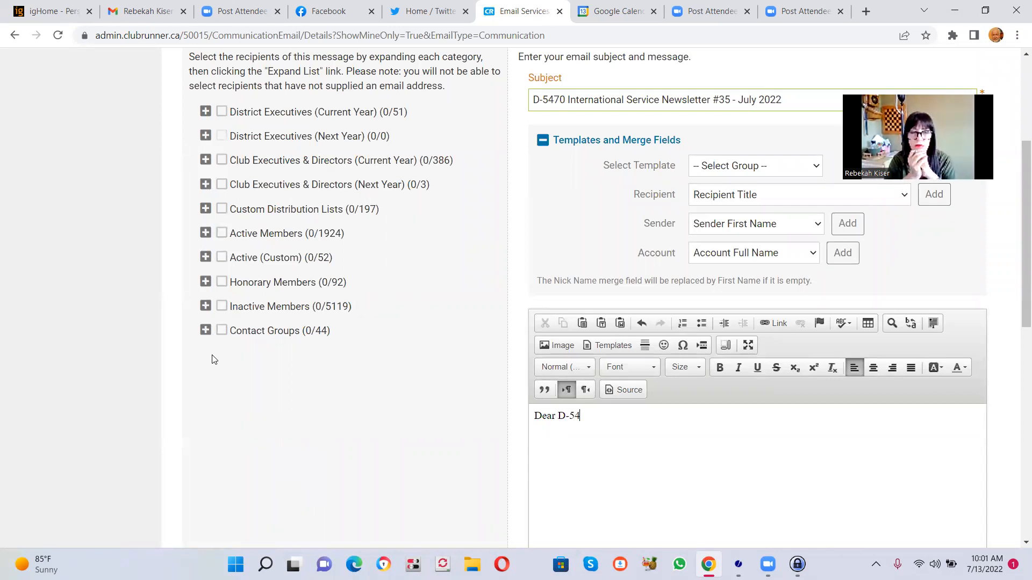
pyautogui.write('70 Rotarian,')
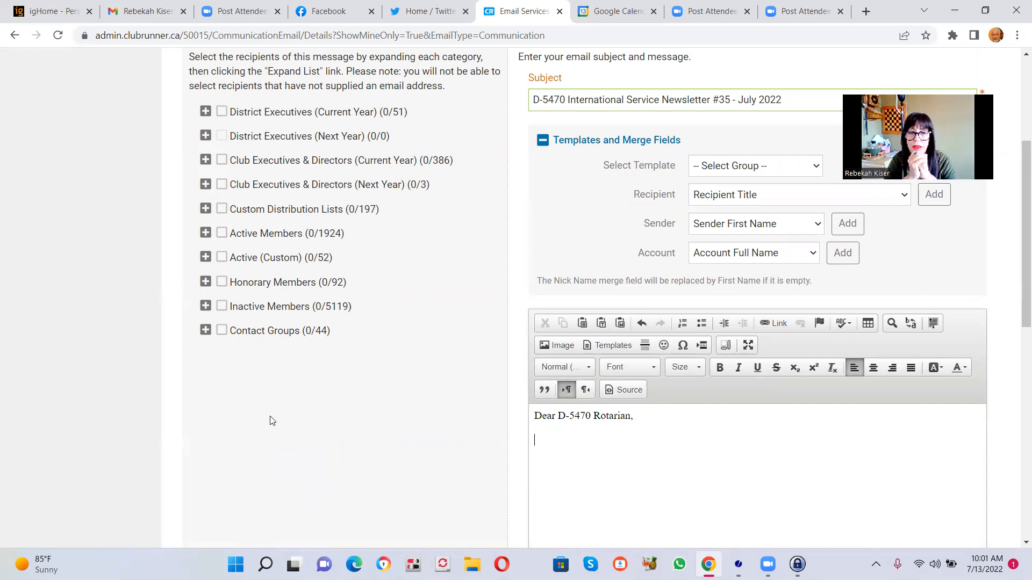
# - Add the body line "Copy and paste pre-written letter in this space." as a new paragraph below the greeting
pyautogui.press('Return')
pyautogui.write('Copy and pasyte')
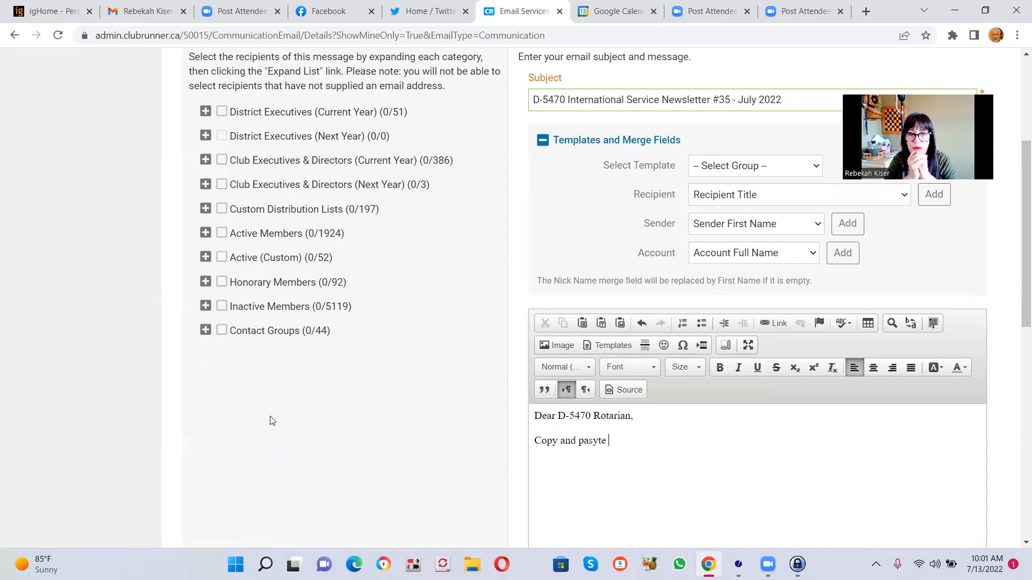
pyautogui.press('BackSpace')
pyautogui.press('BackSpace')
pyautogui.write('te pre-wr')
pyautogui.write('ti')
pyautogui.press('BackSpace')
pyautogui.press('BackSpace')
pyautogui.write('it')
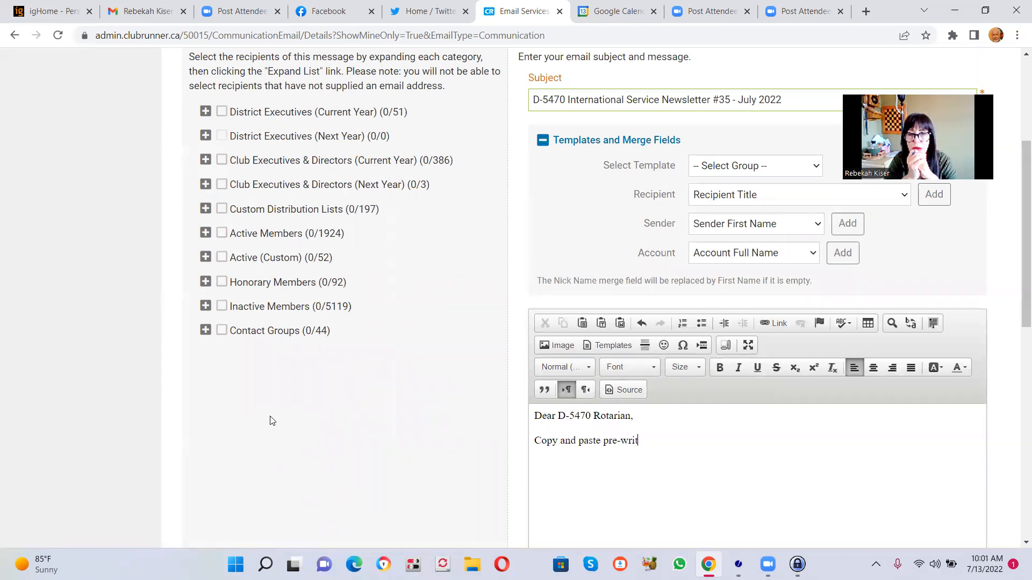
pyautogui.write('ten letter in this space')
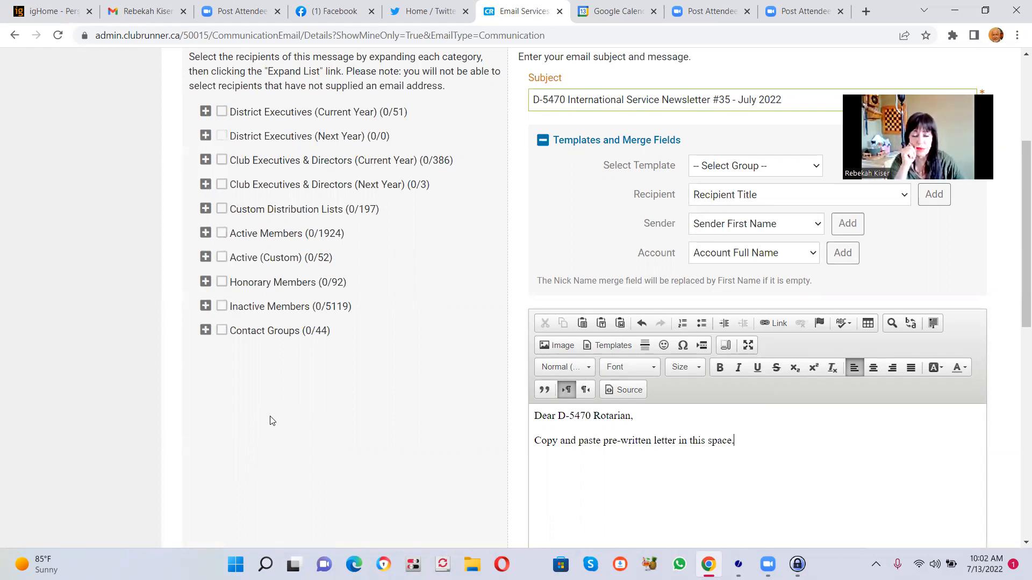
pyautogui.write('.')
# - Close the message with "Yours in Rotary" and the sender's first name on the line directly beneath it
pyautogui.press('Return')
pyautogui.write('Y')
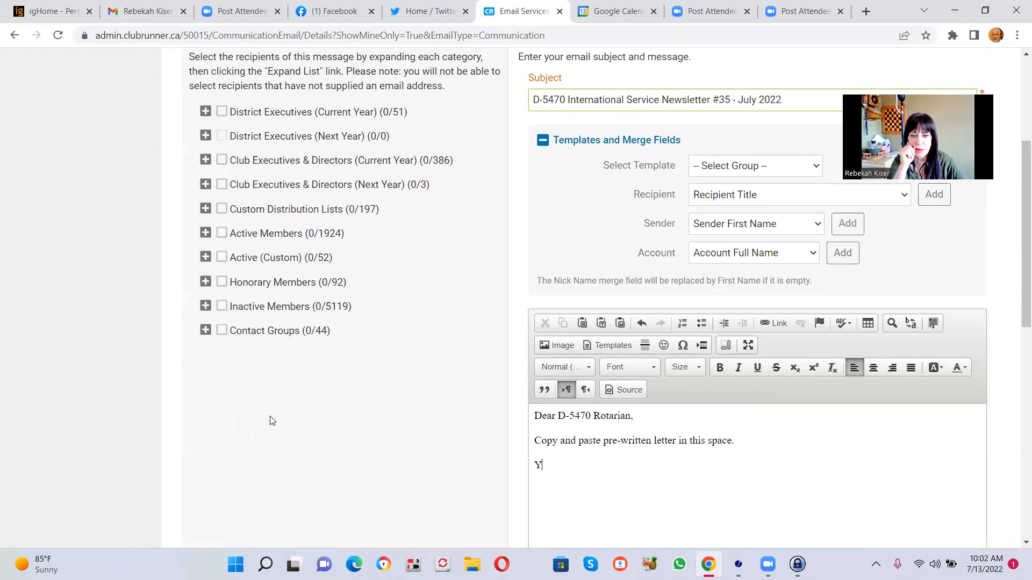
pyautogui.write('ours in Rotary')
pyautogui.hotkey('shift', 'Return')
pyautogui.write('C')
pyautogui.press('BackSpace')
pyautogui.write('Becky')
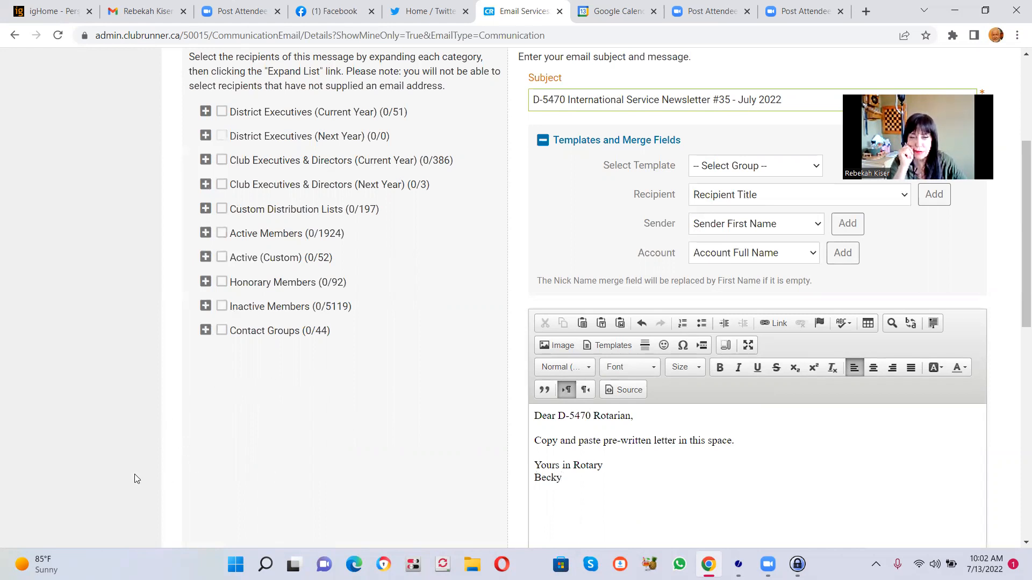
# - Format the whole message text in Arial at size 14
pyautogui.moveTo(595, 480); pyautogui.dragTo(518, 411)
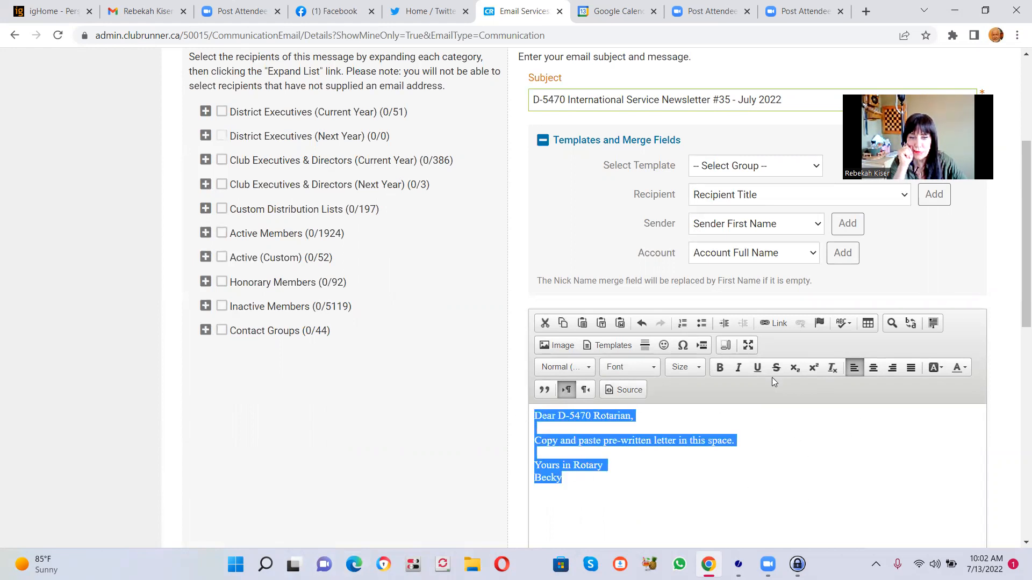
pyautogui.click(653, 370)
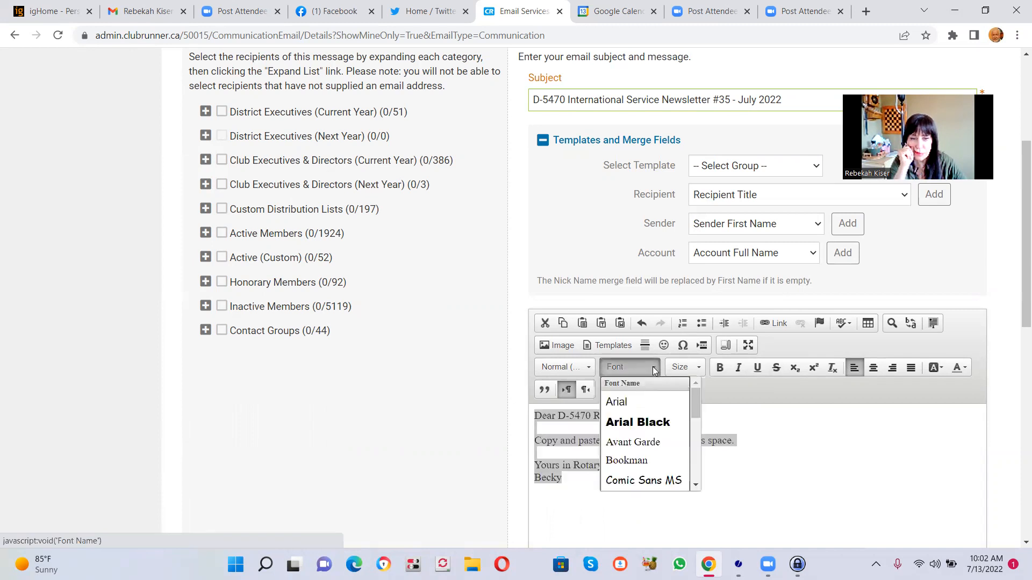
pyautogui.click(618, 402)
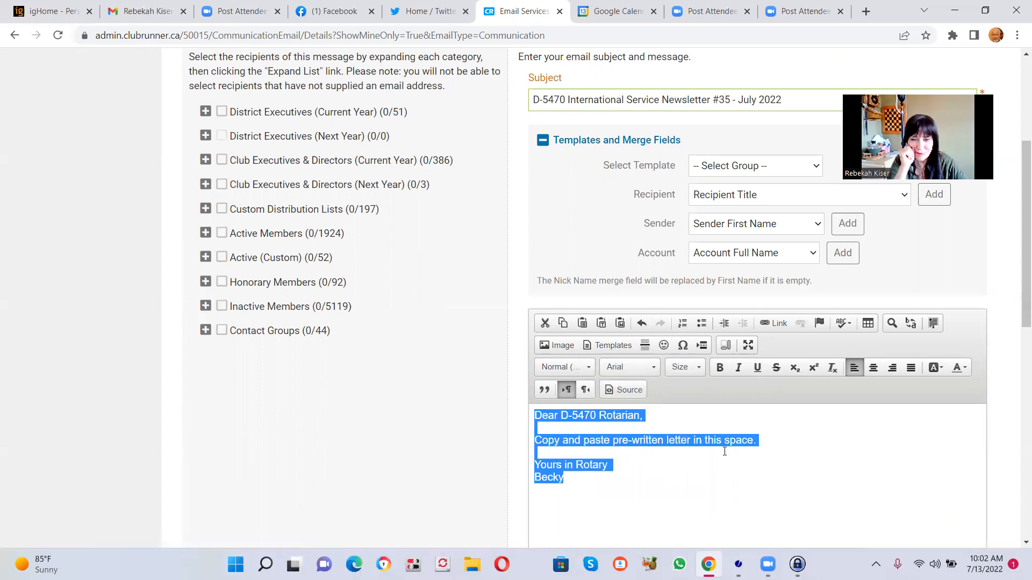
pyautogui.click(699, 369)
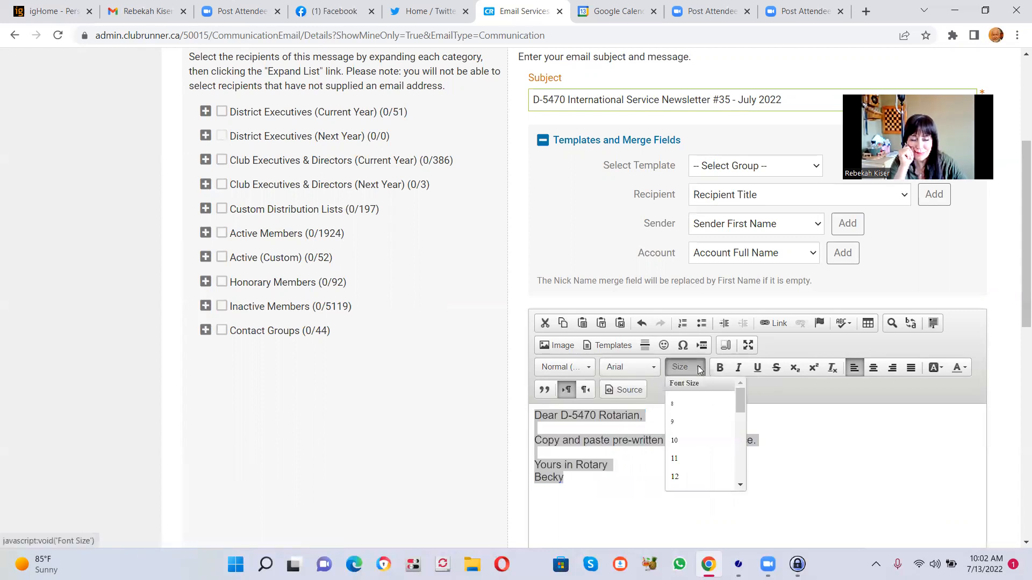
pyautogui.moveTo(738, 408); pyautogui.dragTo(738, 416)
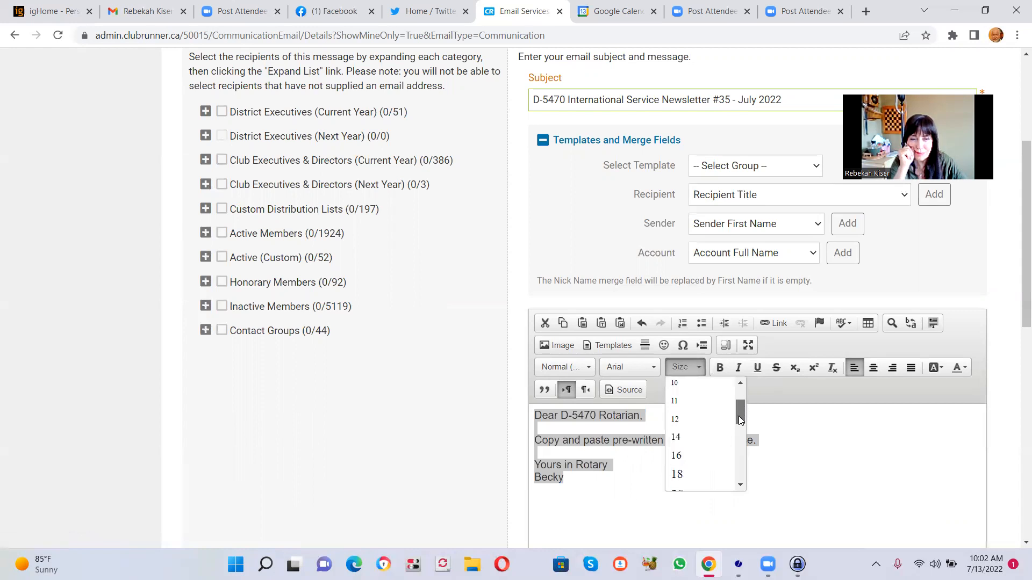
pyautogui.click(678, 435)
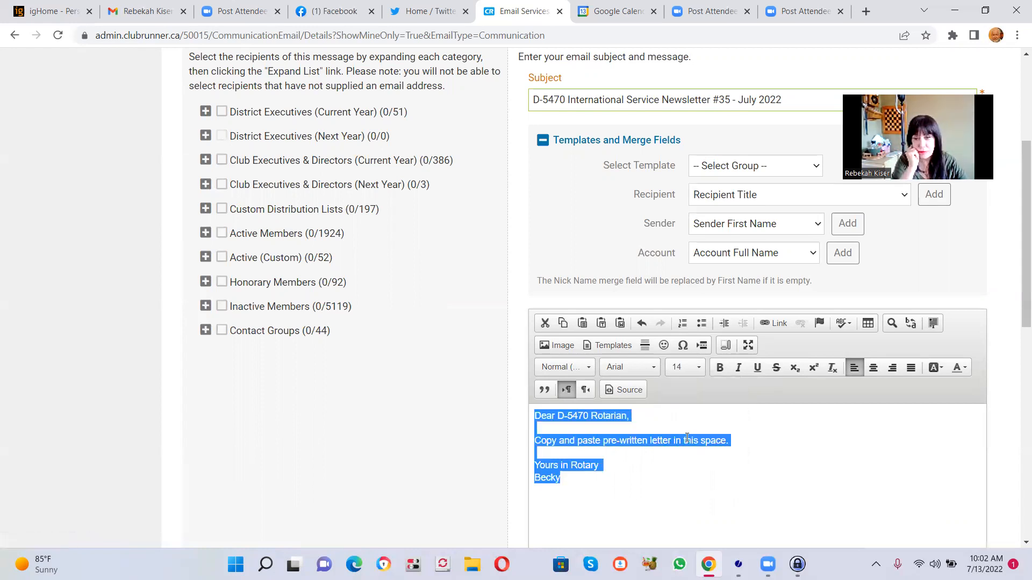
pyautogui.moveTo(1017, 329); pyautogui.dragTo(1017, 421)
pyautogui.moveTo(1017, 421); pyautogui.dragTo(1017, 433)
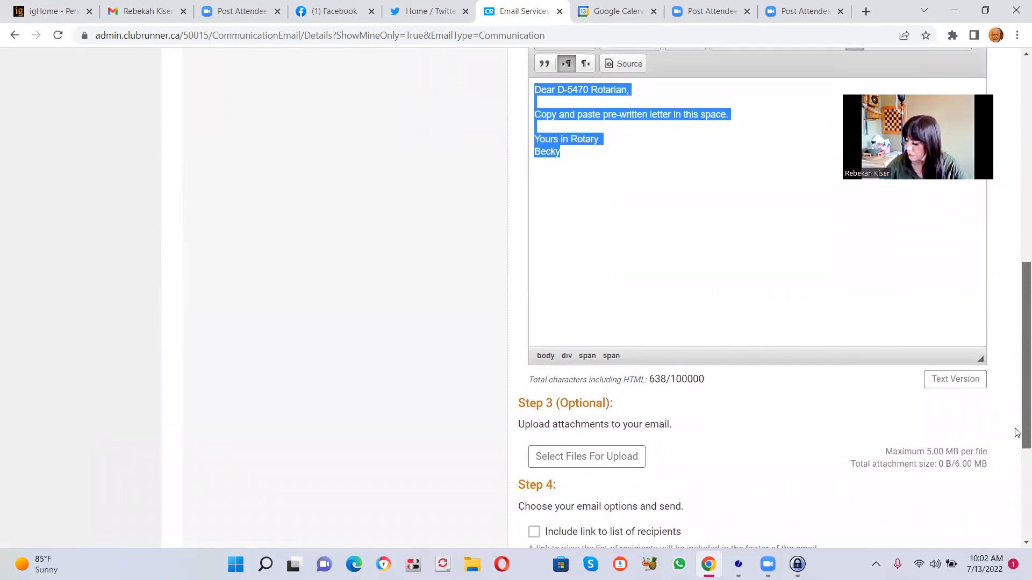
pyautogui.moveTo(1017, 432); pyautogui.dragTo(1017, 202)
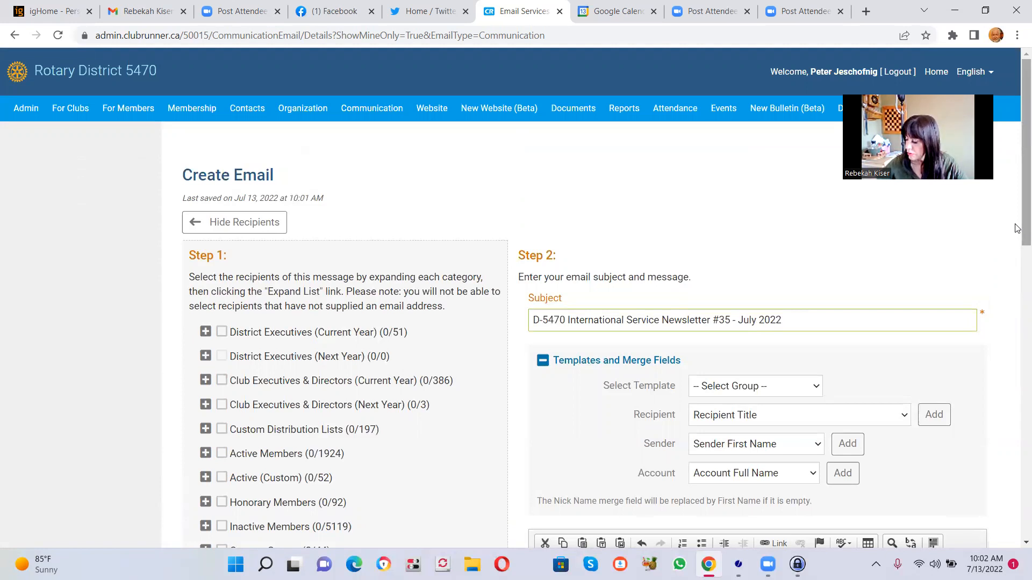
pyautogui.scroll(-2, 1017, 240)
pyautogui.scroll(-3, 1017, 241)
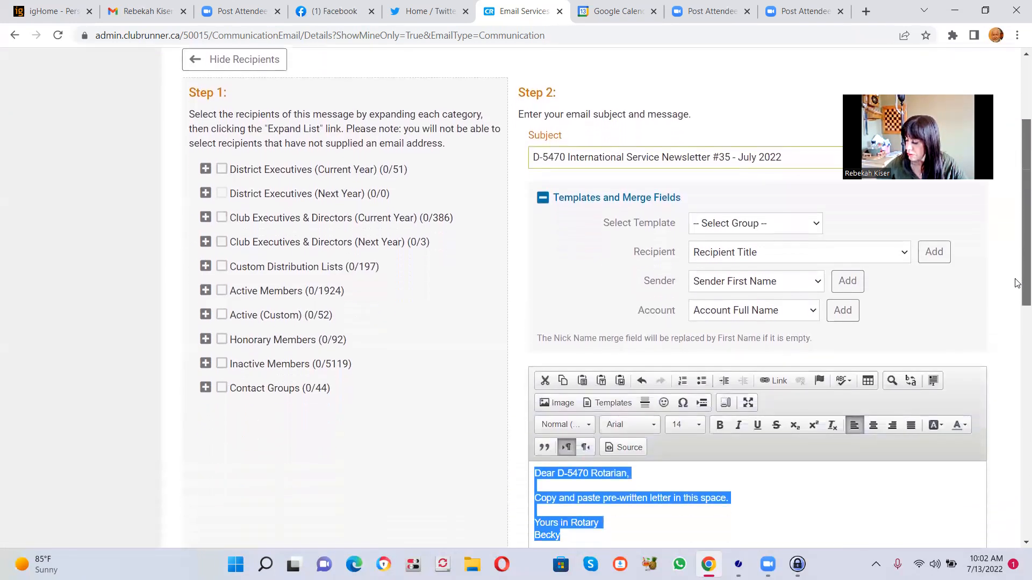
pyautogui.scroll(1, 1018, 274)
pyautogui.scroll(-1, 1017, 272)
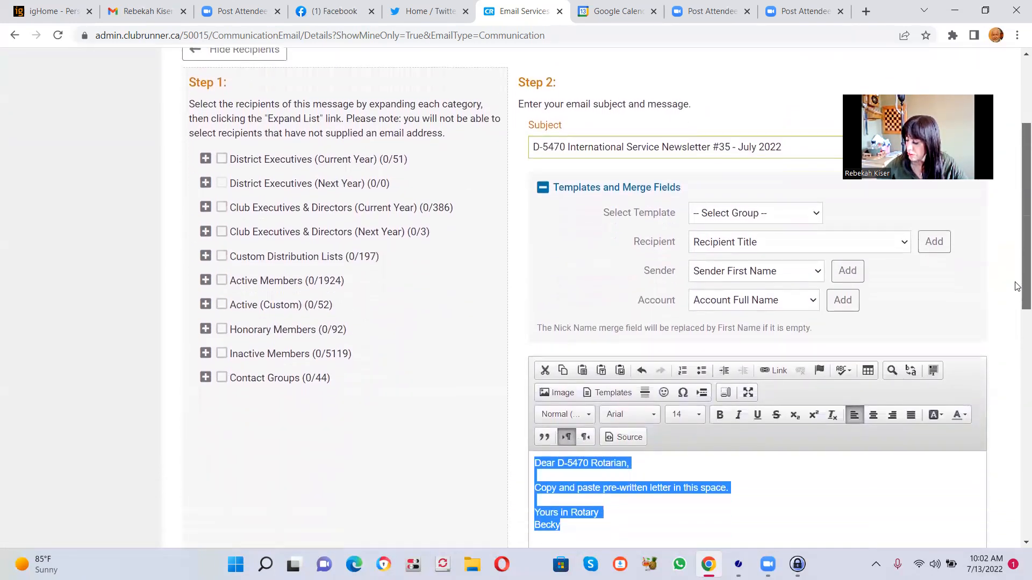
pyautogui.scroll(1, 1017, 266)
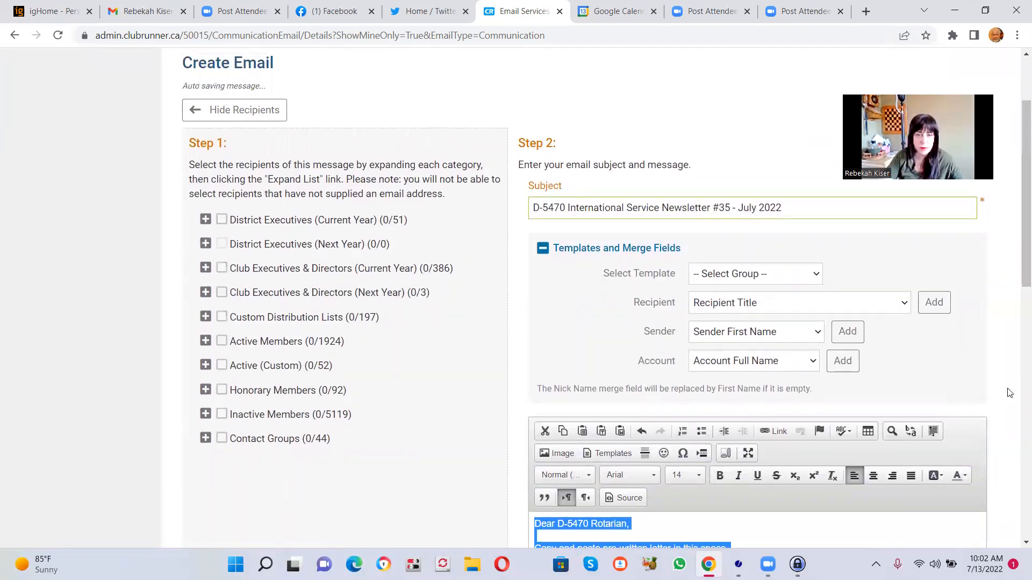
# - Return to the Email Services list and delete the topmost draft of D-5470 International Service Newsletter #35 - July 2022
pyautogui.click(15, 37)
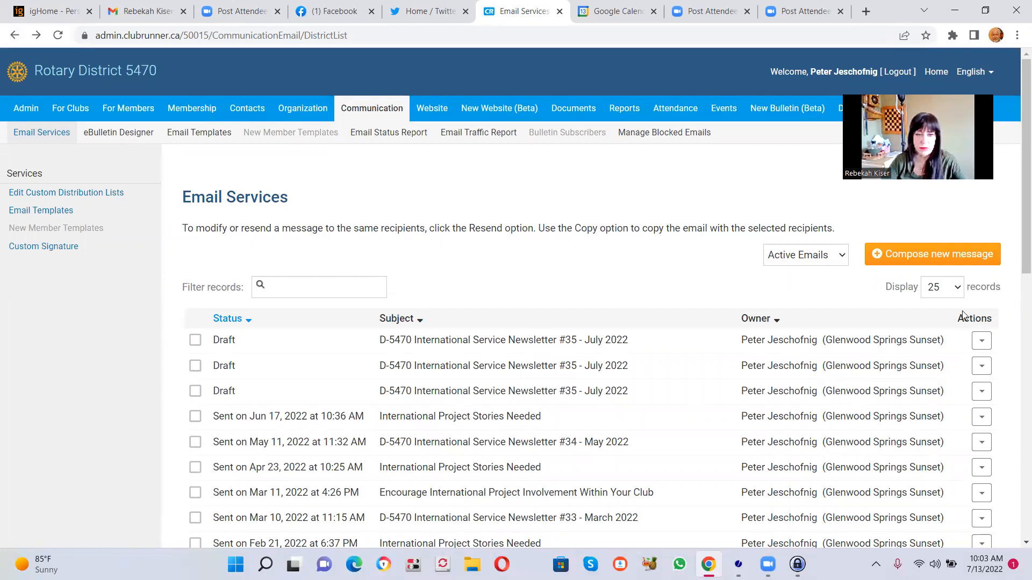
pyautogui.click(979, 342)
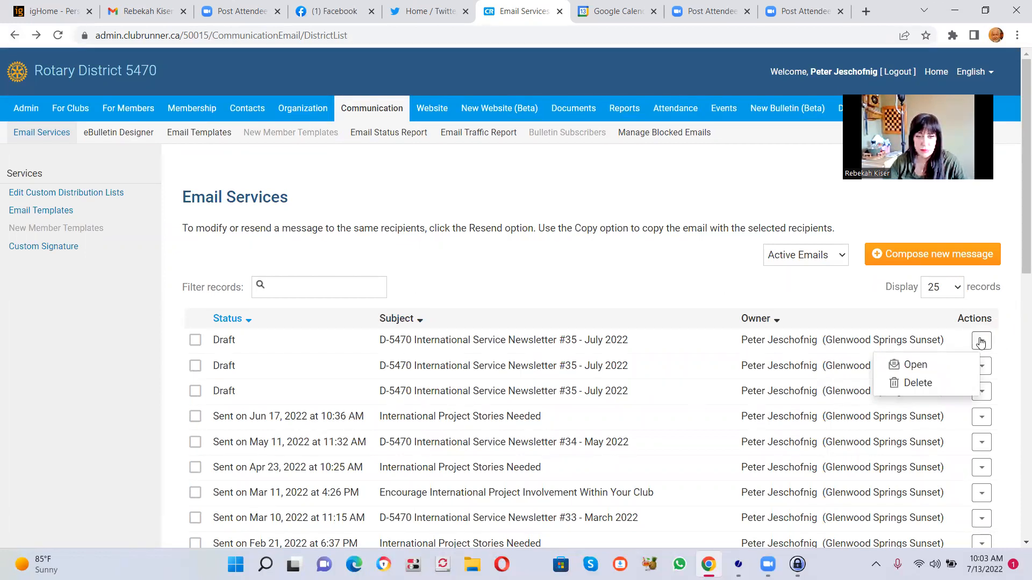
pyautogui.click(912, 384)
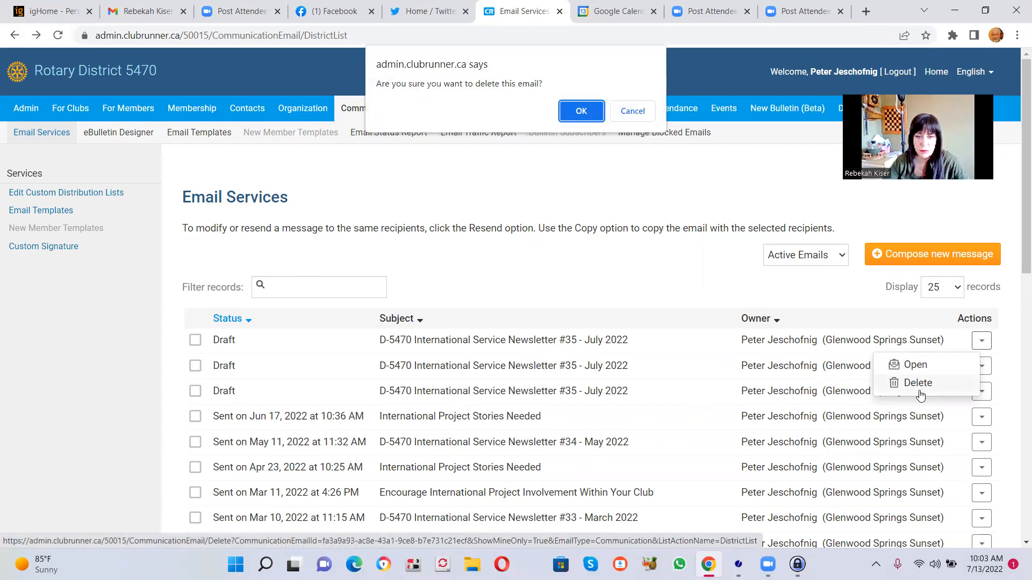
pyautogui.click(580, 111)
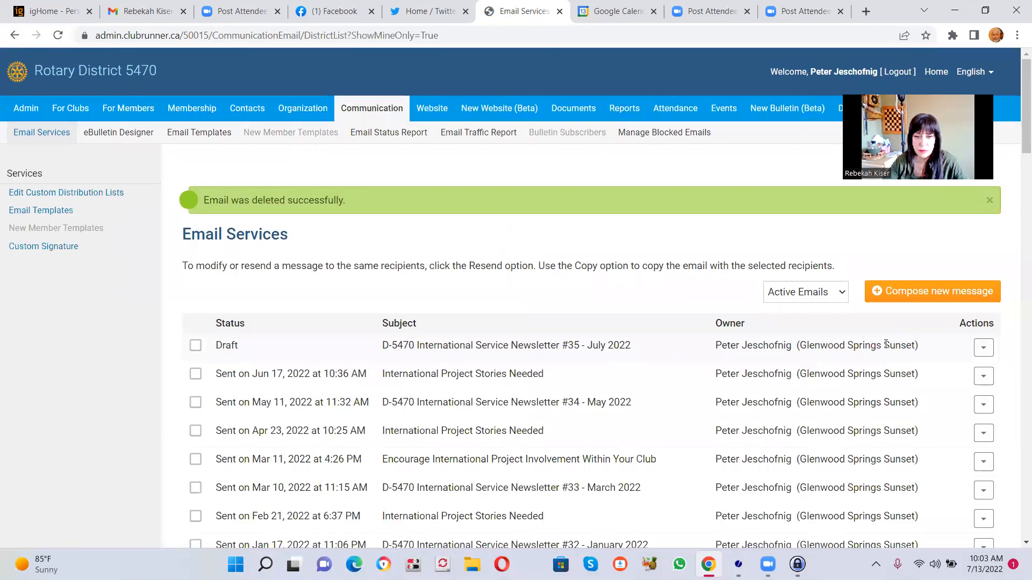
# - Open the lower of the remaining "D-5470 International Service Newsletter #35 - July 2022" drafts and review its pre-written message body
pyautogui.click(981, 403)
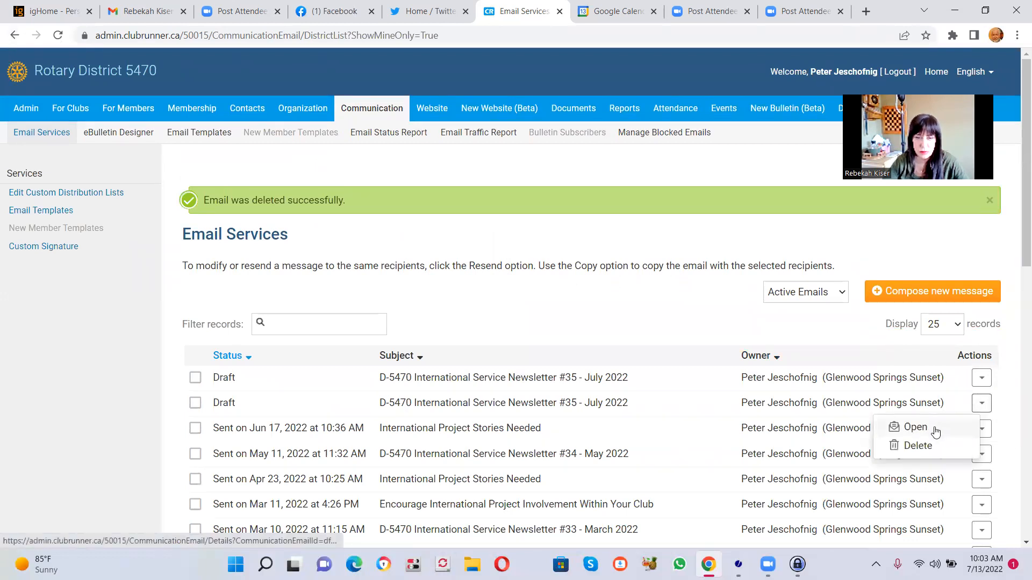
pyautogui.click(935, 429)
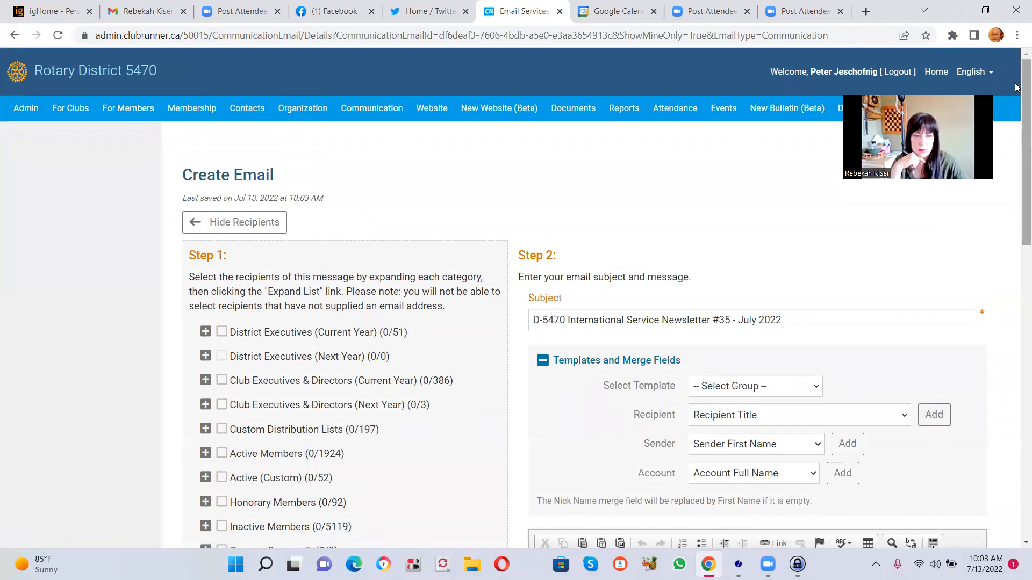
pyautogui.scroll(-1, 1012, 205)
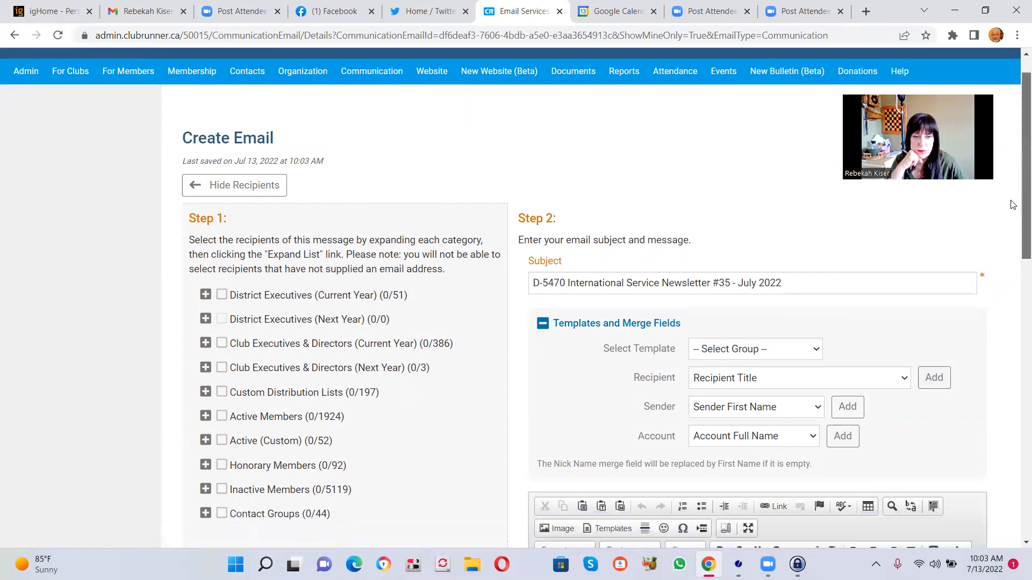
pyautogui.scroll(-6, 1012, 205)
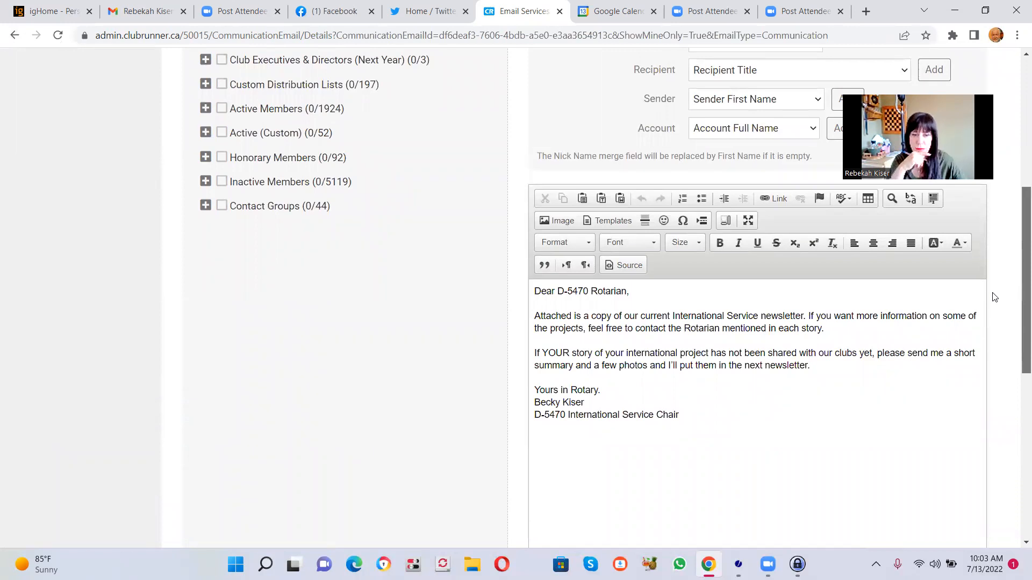
pyautogui.scroll(1, 993, 297)
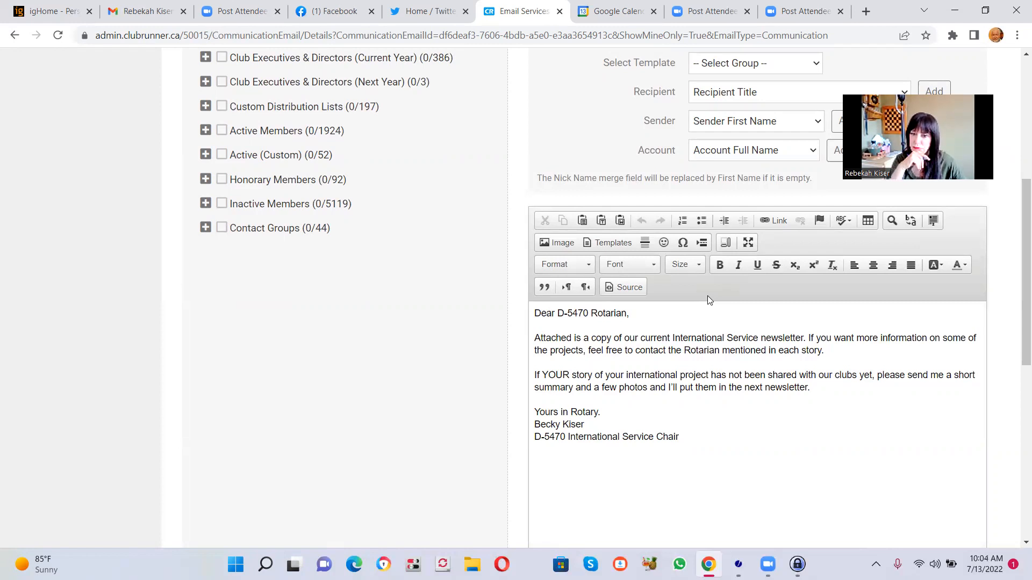
# - Attach the PDF file Newsletter 35 from the NEWSLETTER 35 folder to the email
pyautogui.moveTo(1017, 357); pyautogui.dragTo(1018, 459)
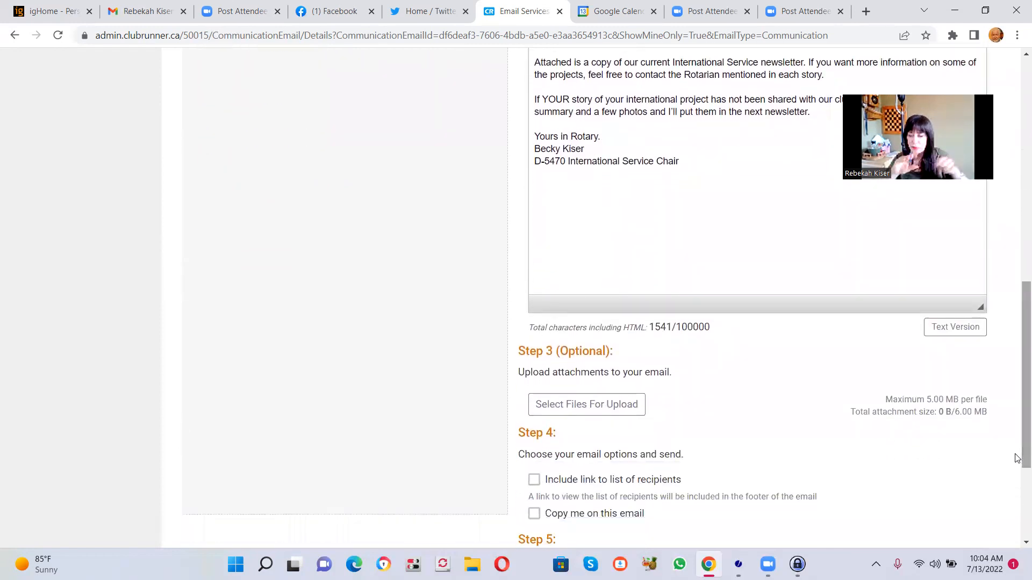
pyautogui.click(597, 407)
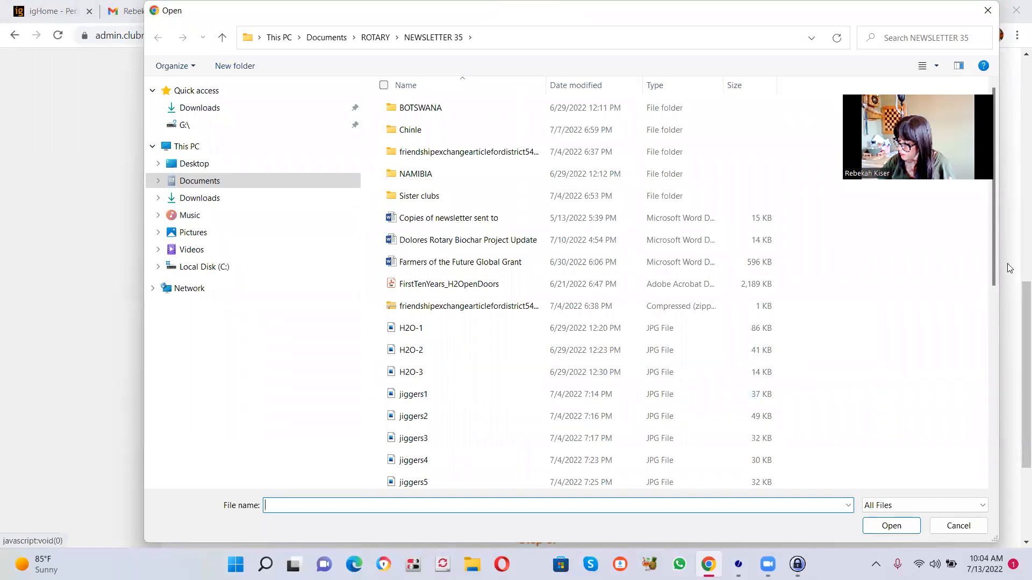
pyautogui.moveTo(996, 274); pyautogui.dragTo(998, 390)
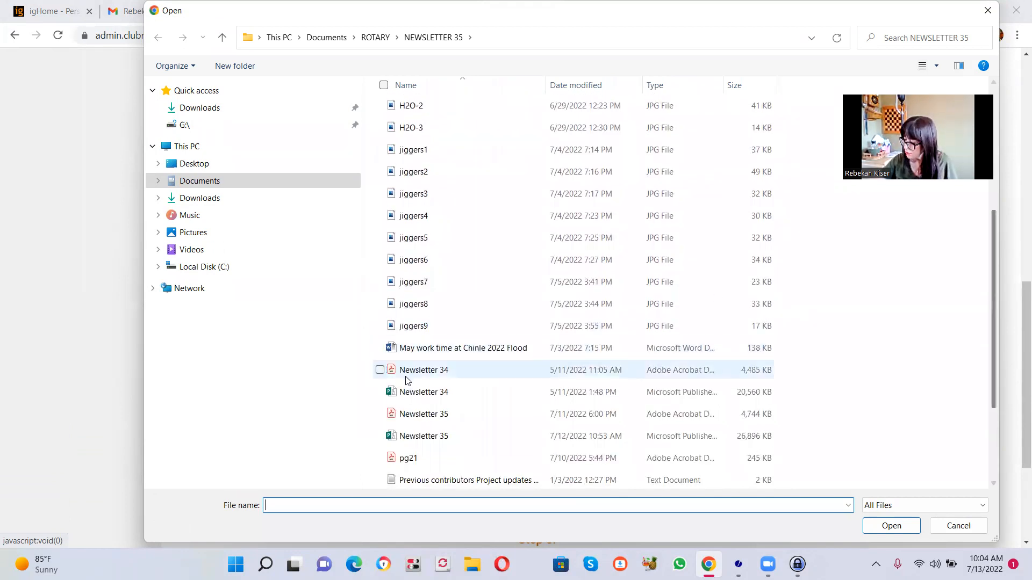
pyautogui.doubleClick(411, 415)
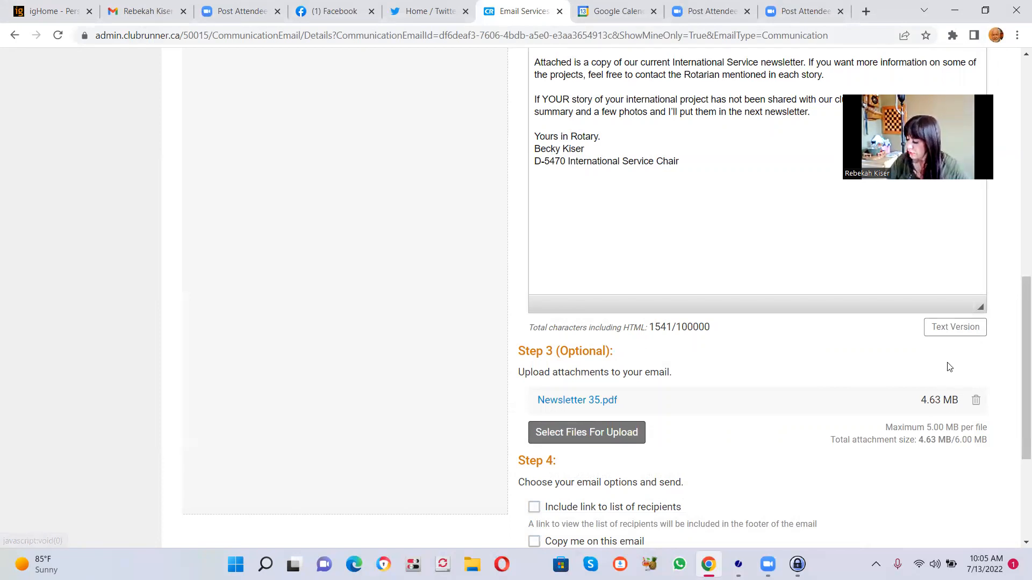
# - Select all Active Members as recipients and expand that category to show its clubs
pyautogui.moveTo(1017, 397); pyautogui.dragTo(1017, 236)
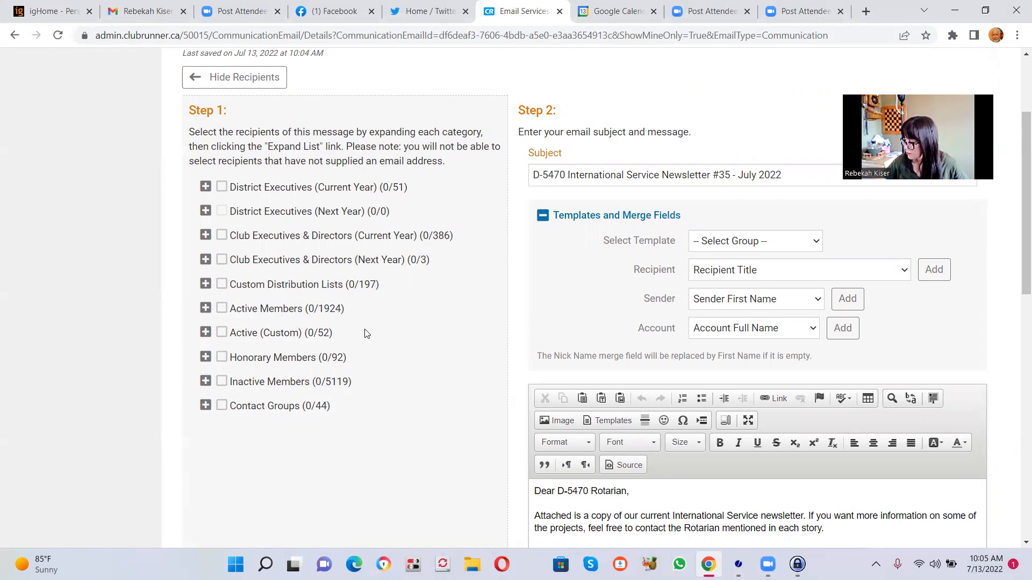
pyautogui.click(222, 309)
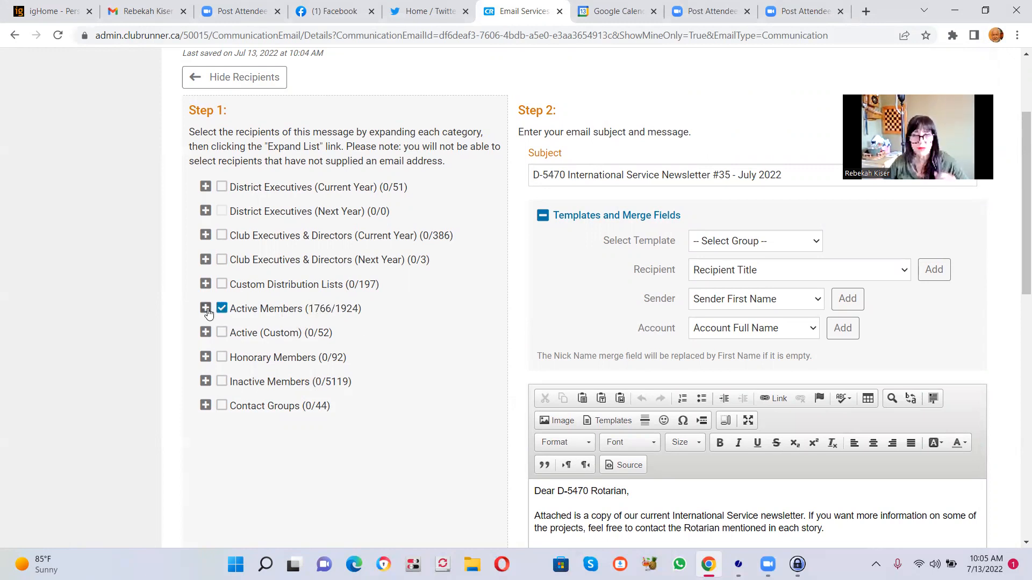
pyautogui.click(205, 308)
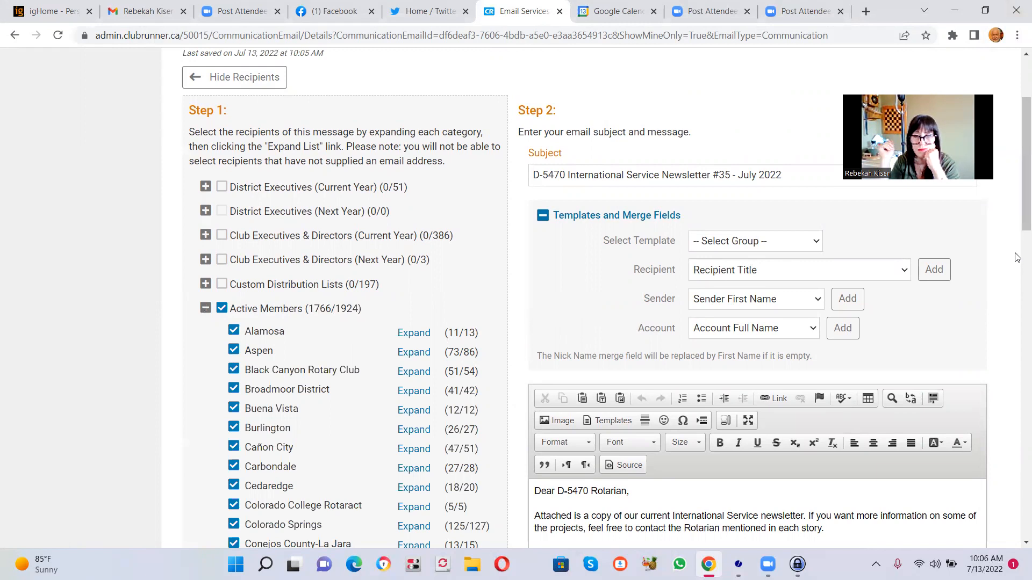
# - Exclude XXX Sample Club, the last club under Active Members, from the recipients
pyautogui.moveTo(1022, 219); pyautogui.dragTo(1017, 225)
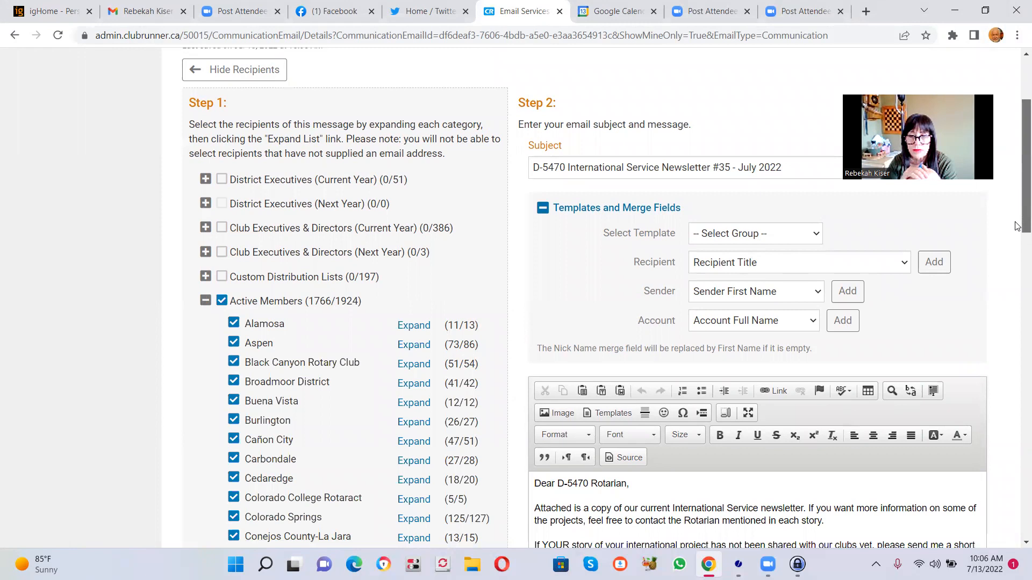
pyautogui.moveTo(1018, 226); pyautogui.dragTo(1017, 227)
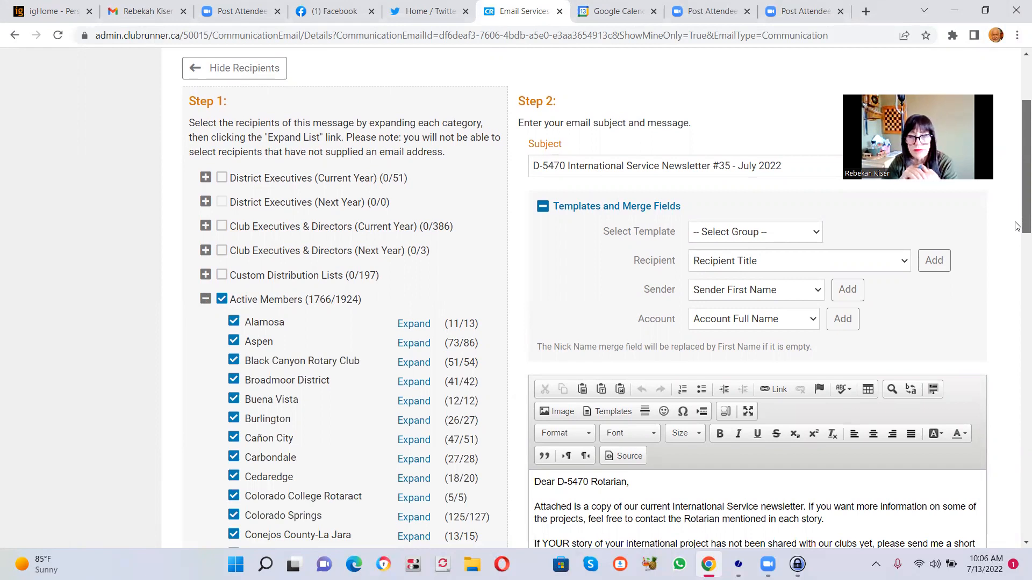
pyautogui.scroll(-1, 1017, 226)
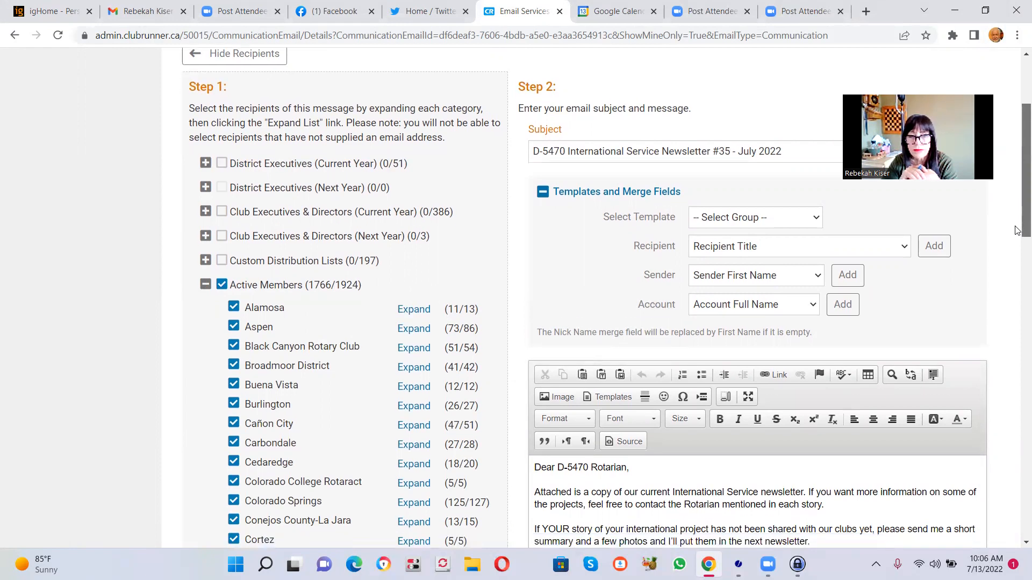
pyautogui.scroll(-1, 1018, 230)
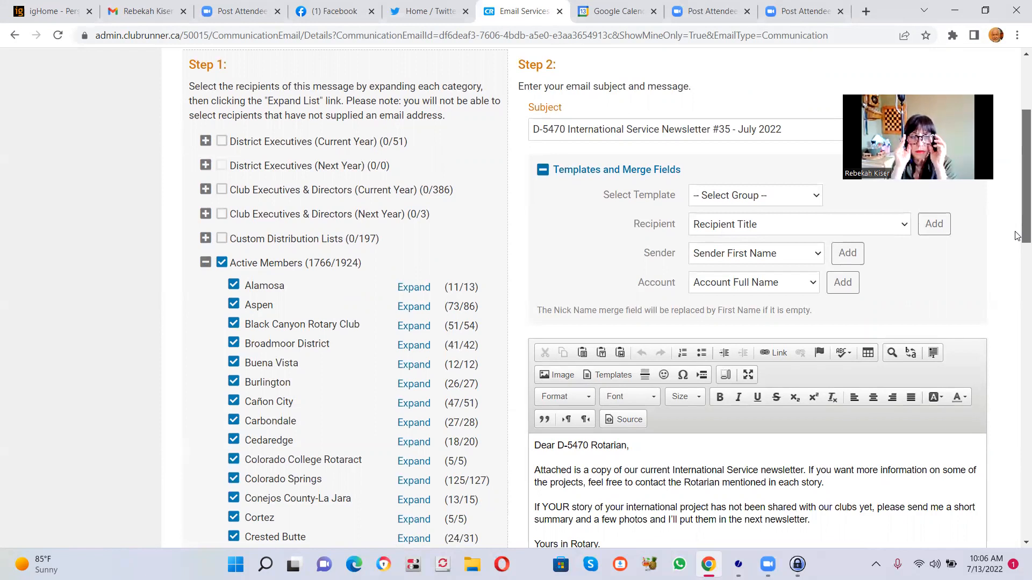
pyautogui.moveTo(1018, 236); pyautogui.dragTo(1010, 510)
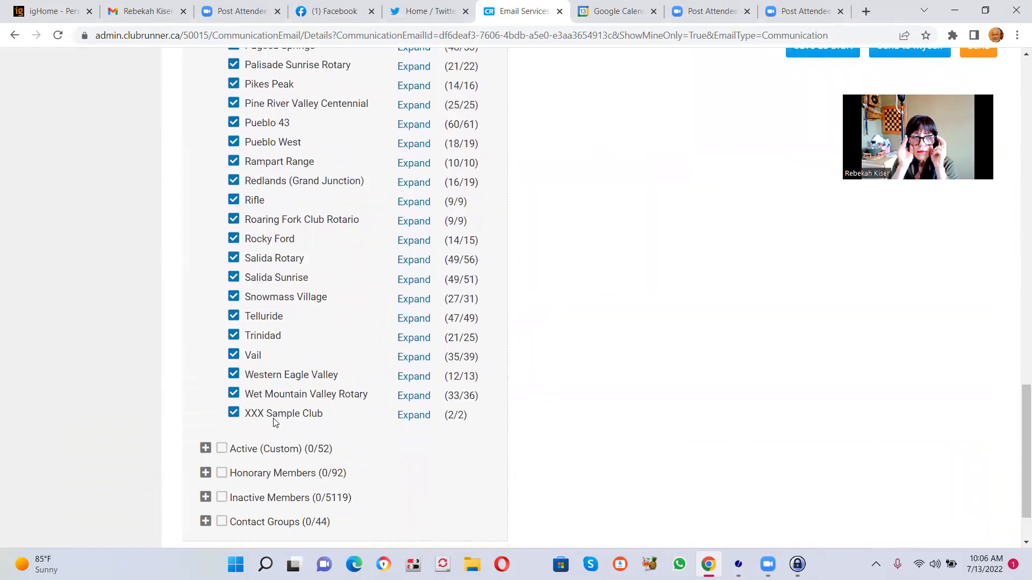
pyautogui.click(234, 413)
# - Save the newsletter email as a draft instead of sending it
pyautogui.moveTo(1017, 477); pyautogui.dragTo(1017, 186)
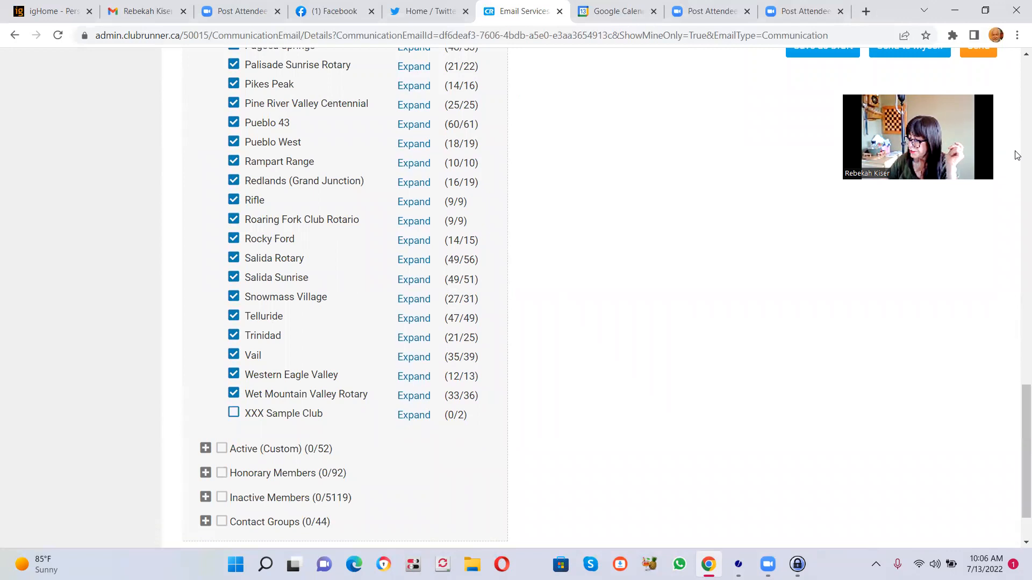
pyautogui.moveTo(1017, 496); pyautogui.dragTo(1017, 393)
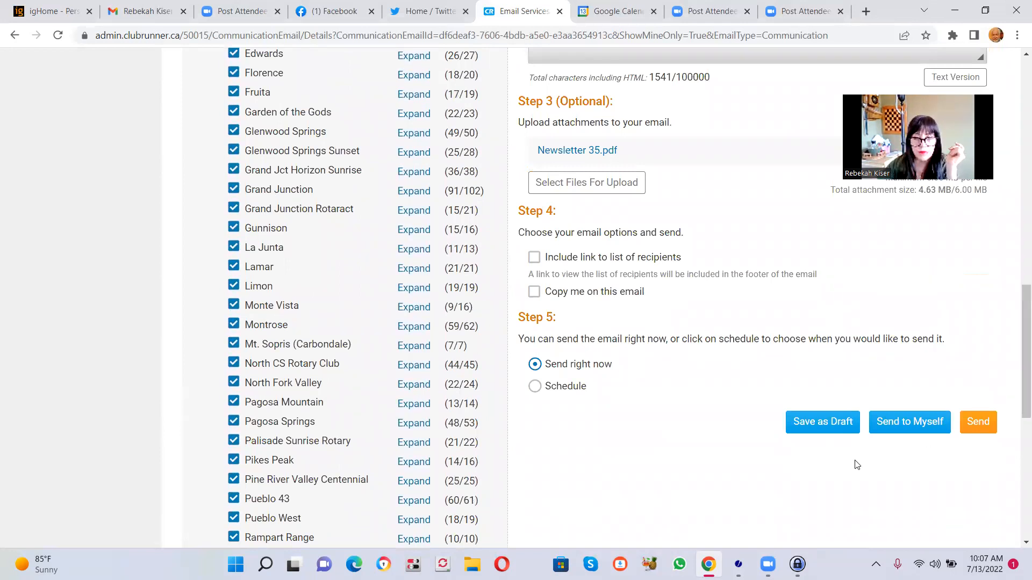
pyautogui.click(821, 422)
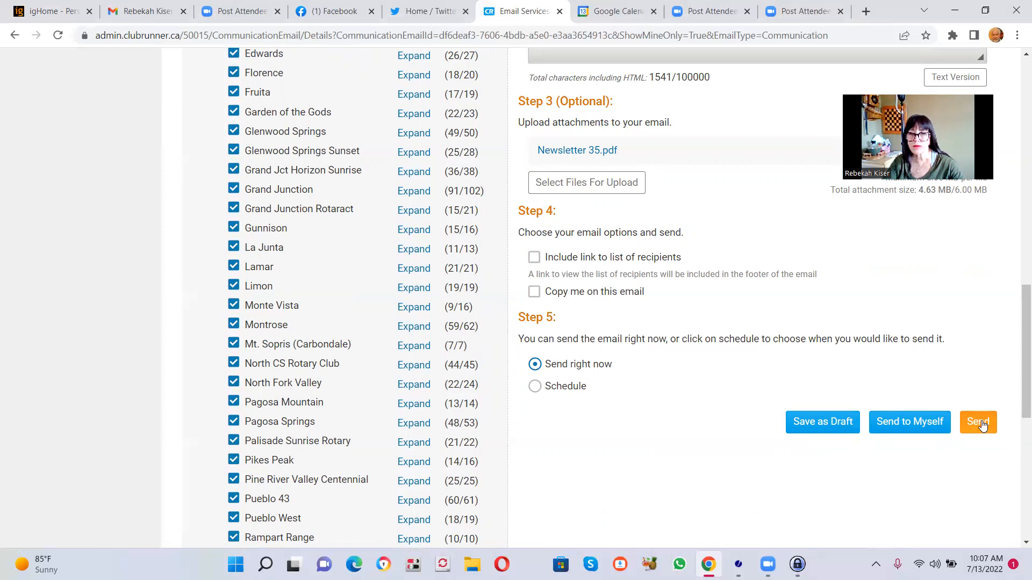
pyautogui.click(818, 423)
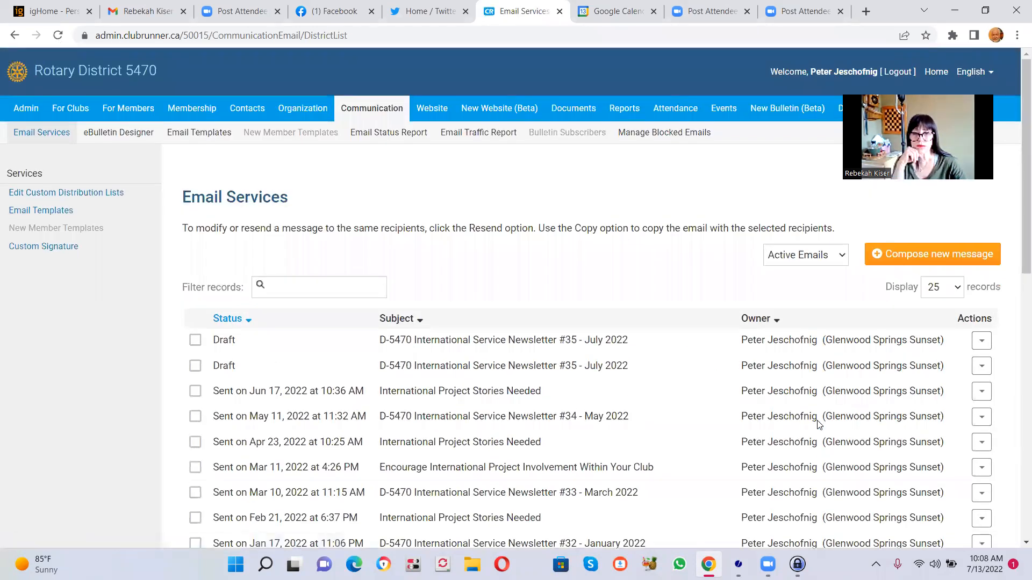
# - View the "International Project Stories Needed" email sent on Apr 23, 2022 and examine its recipient list and message text
pyautogui.moveTo(1017, 194); pyautogui.dragTo(1016, 502)
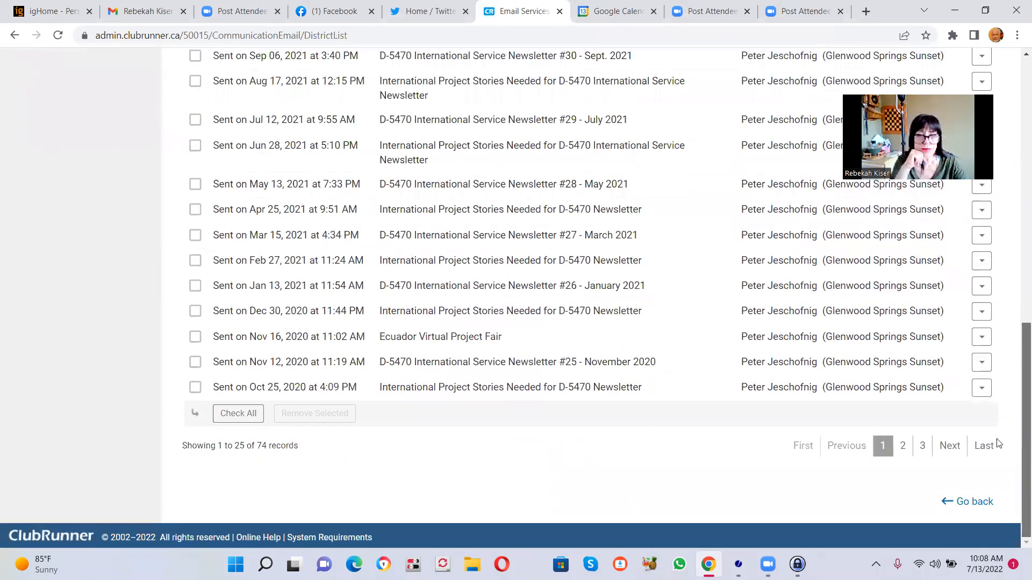
pyautogui.scroll(12, 998, 444)
pyautogui.scroll(-3, 1003, 215)
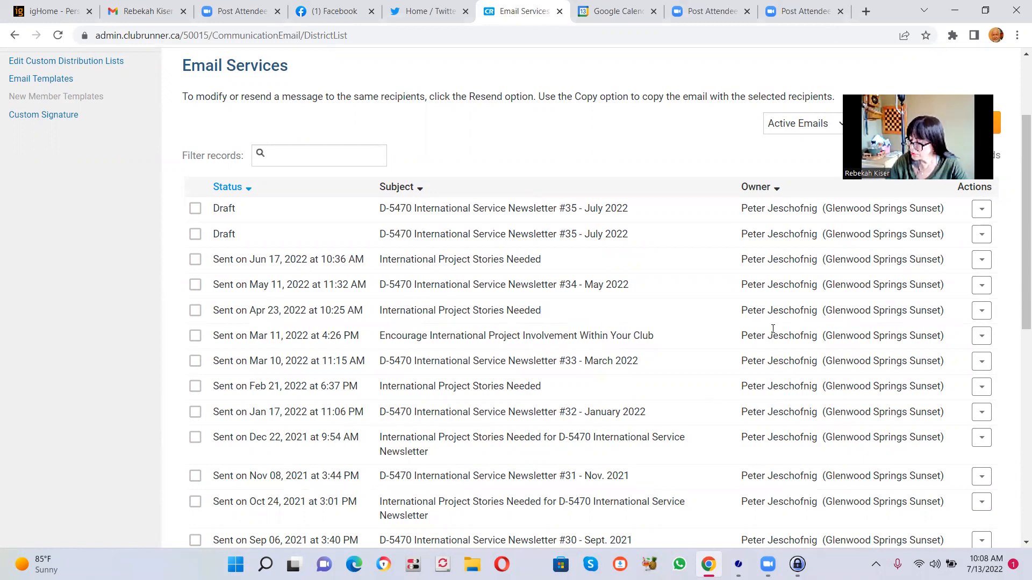
pyautogui.click(983, 313)
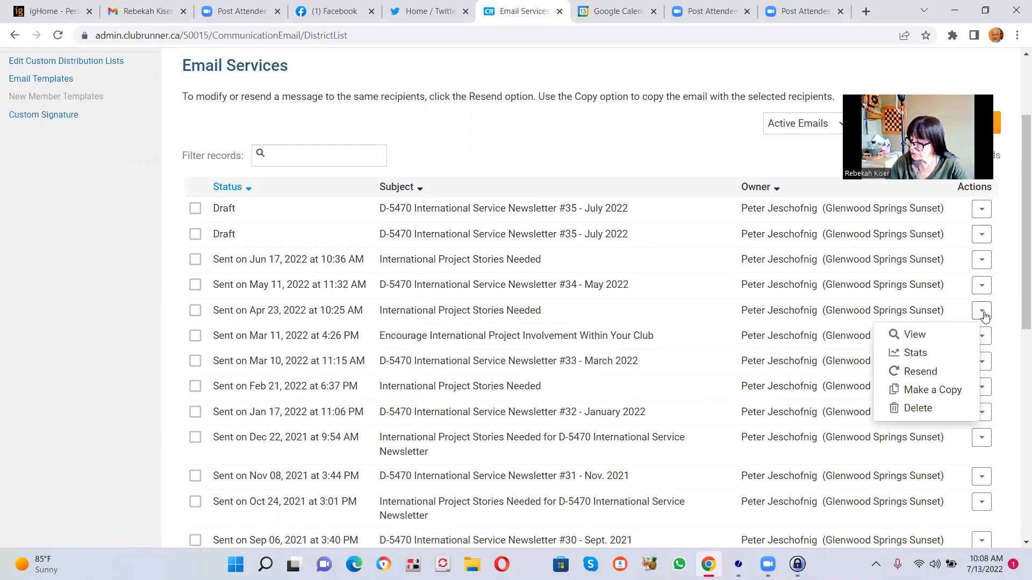
pyautogui.click(921, 336)
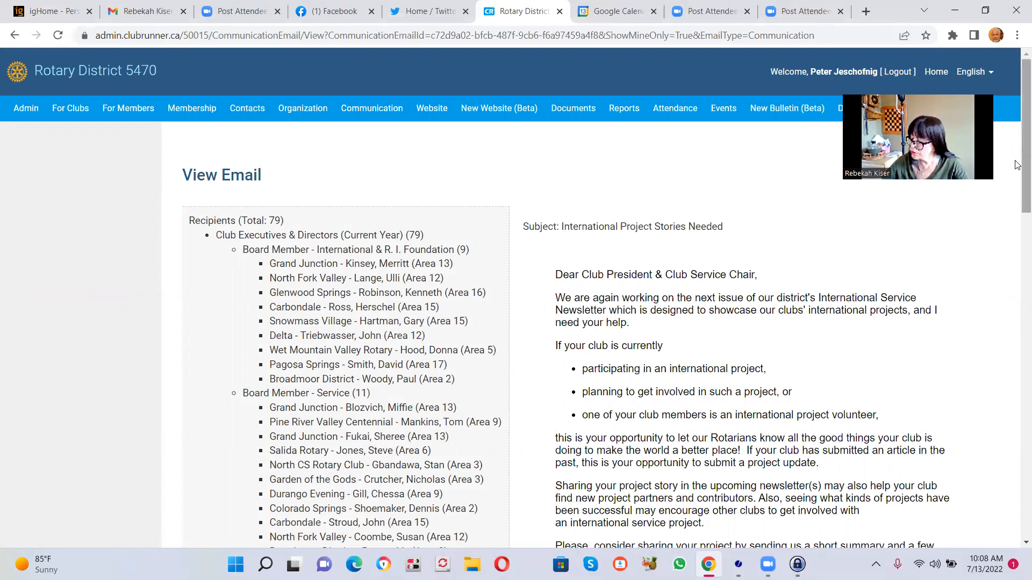
pyautogui.moveTo(1016, 159); pyautogui.dragTo(1015, 176)
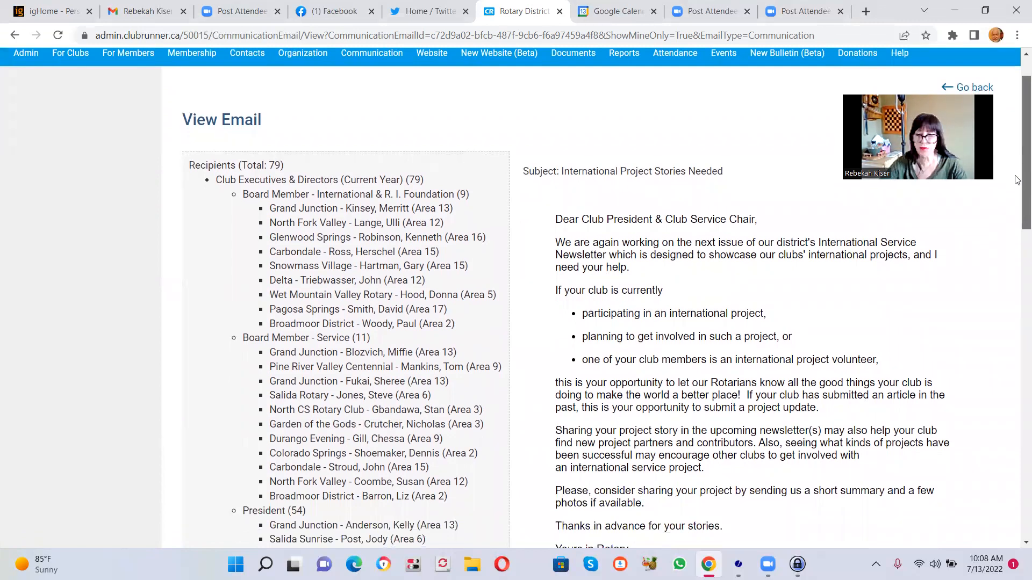
pyautogui.moveTo(1017, 180); pyautogui.dragTo(1018, 197)
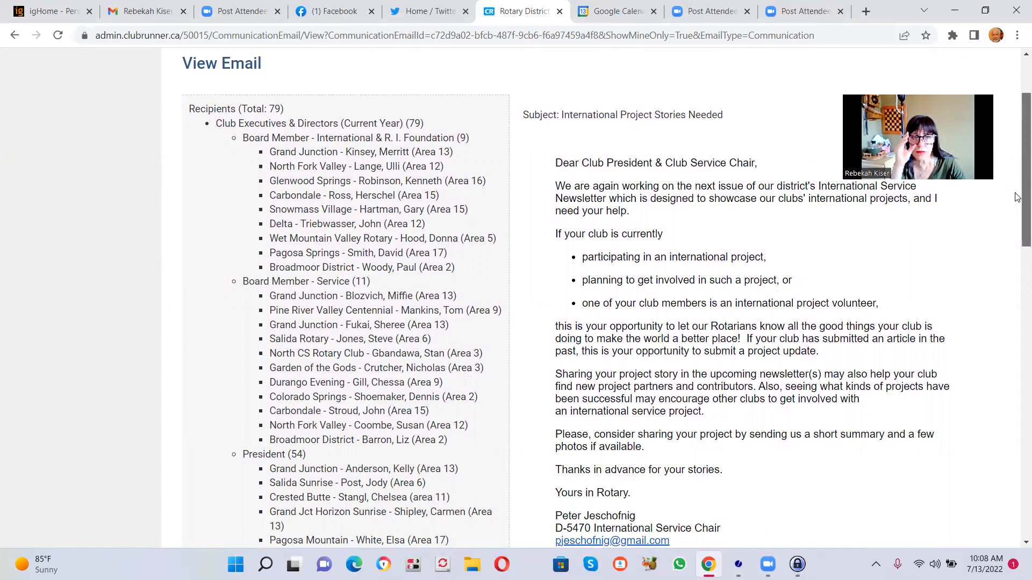
pyautogui.moveTo(1017, 197)
pyautogui.mouseDown()
pyautogui.moveTo(1017, 372)
pyautogui.moveTo(1017, 109)
pyautogui.mouseUp()
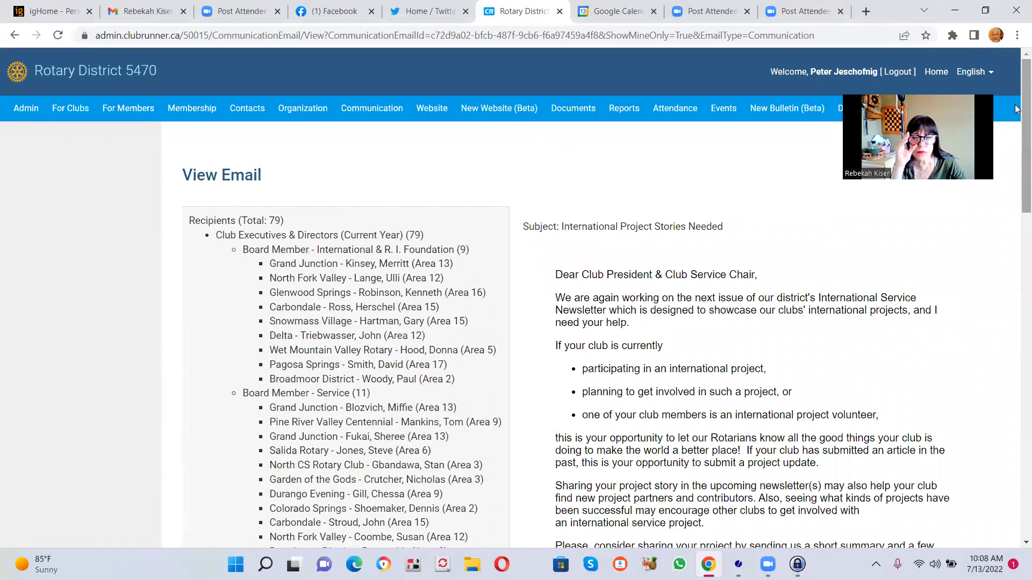
# - Return to the list of emails and start composing a new message
pyautogui.click(15, 35)
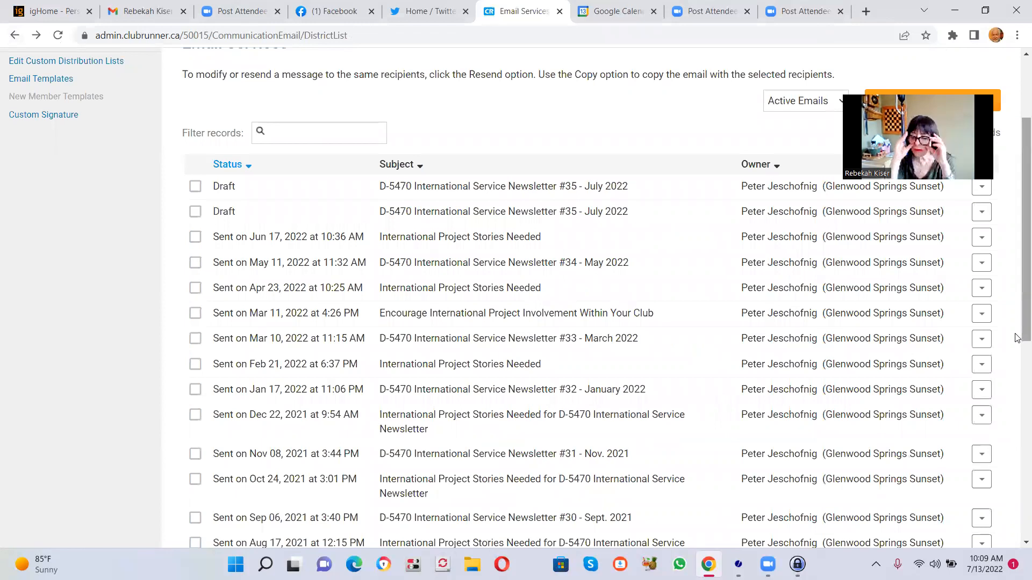
pyautogui.scroll(3, 1016, 338)
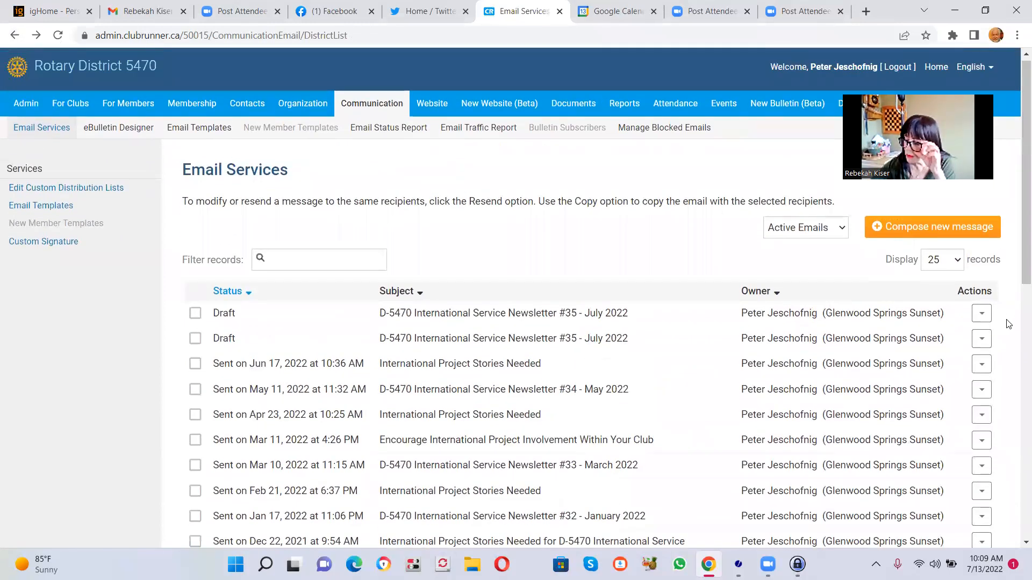
pyautogui.scroll(1, 1009, 324)
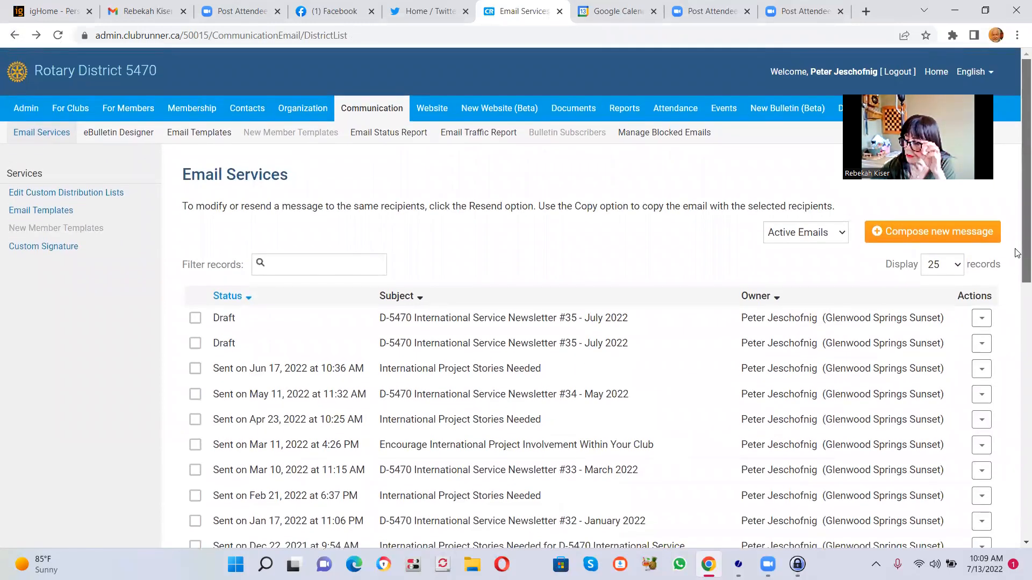
pyautogui.click(903, 232)
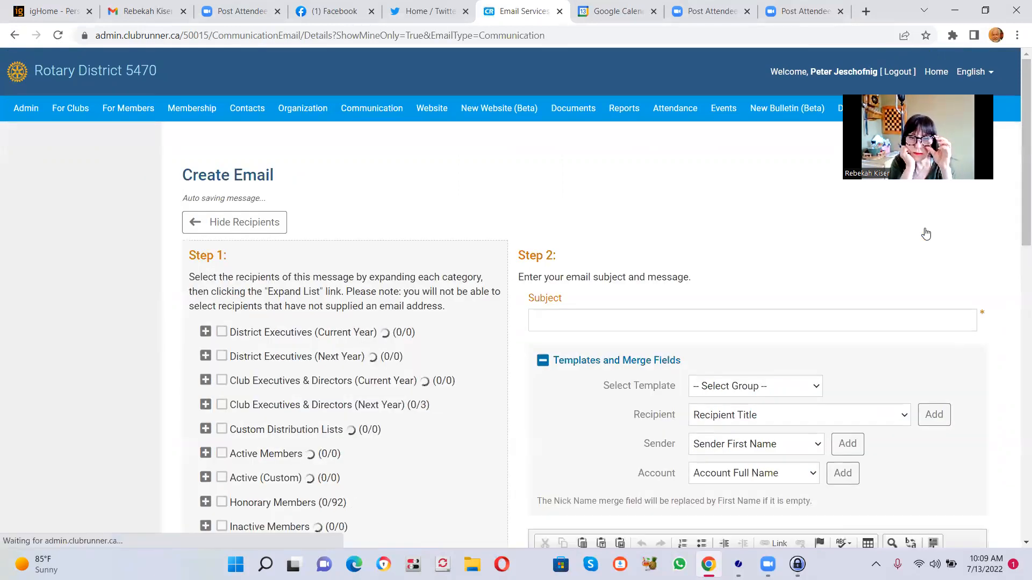
pyautogui.scroll(-3, 1017, 235)
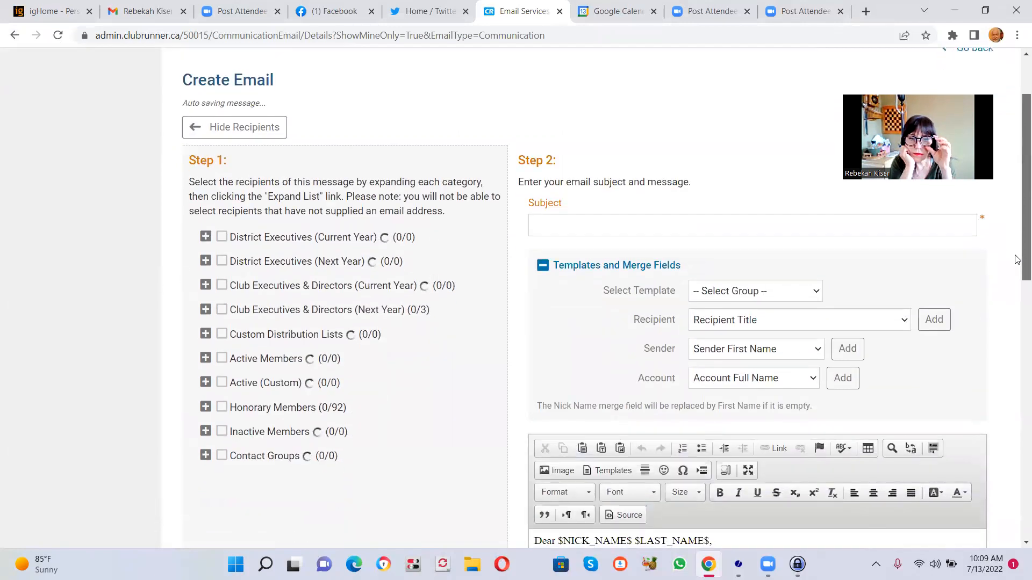
pyautogui.moveTo(1017, 278)
pyautogui.mouseDown()
pyautogui.moveTo(1017, 320)
pyautogui.moveTo(1017, 269)
pyautogui.mouseUp()
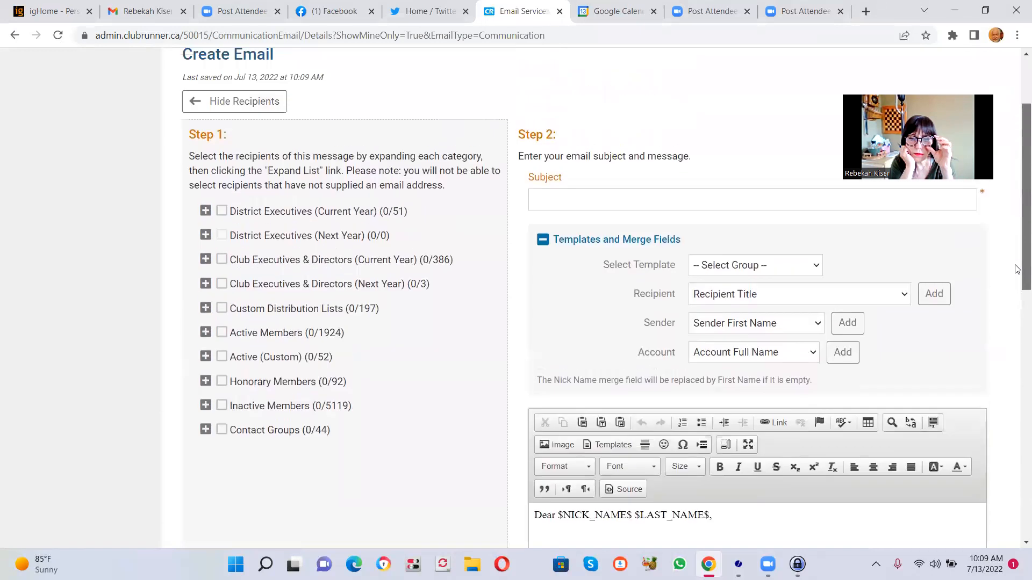
# - Set the new email's subject to "Request for international project stories and updates"
pyautogui.click(550, 197)
pyautogui.write('tes')
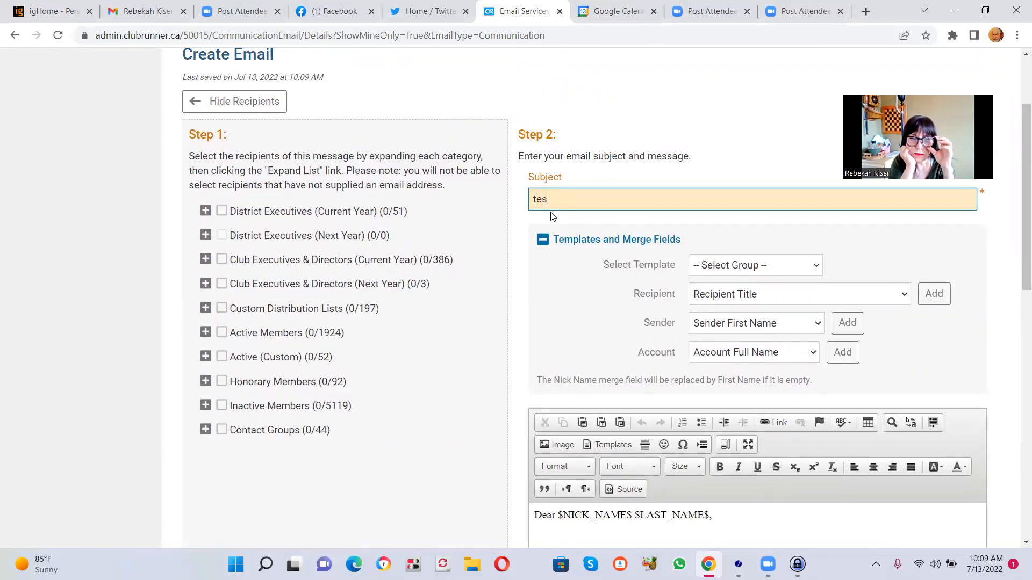
pyautogui.press('BackSpace')
pyautogui.press('BackSpace')
pyautogui.press('BackSpace')
pyautogui.write('REques')
pyautogui.press('BackSpace')
pyautogui.press('BackSpace')
pyautogui.press('BackSpace')
pyautogui.write('equest for international')
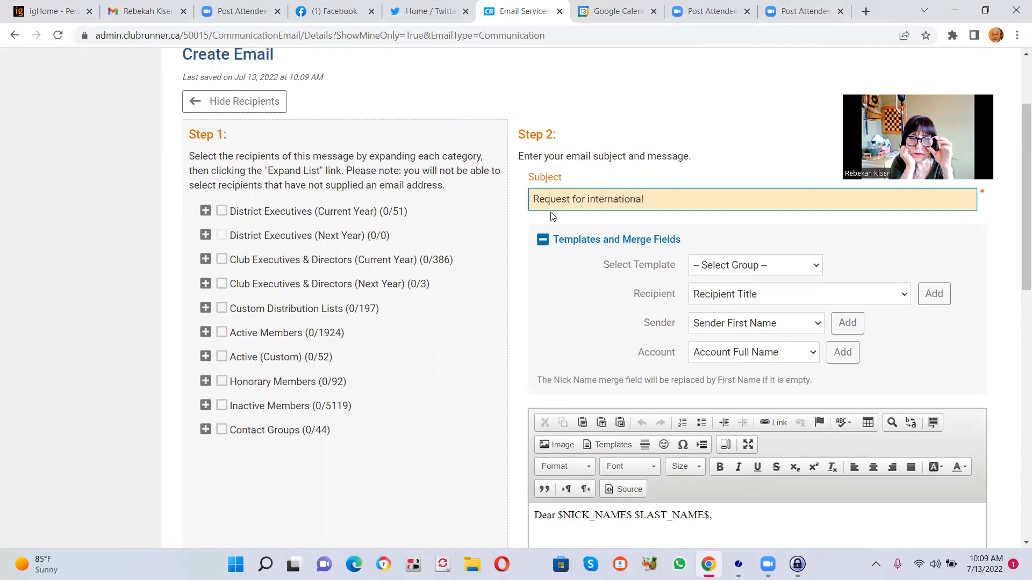
pyautogui.write(' [rpoje')
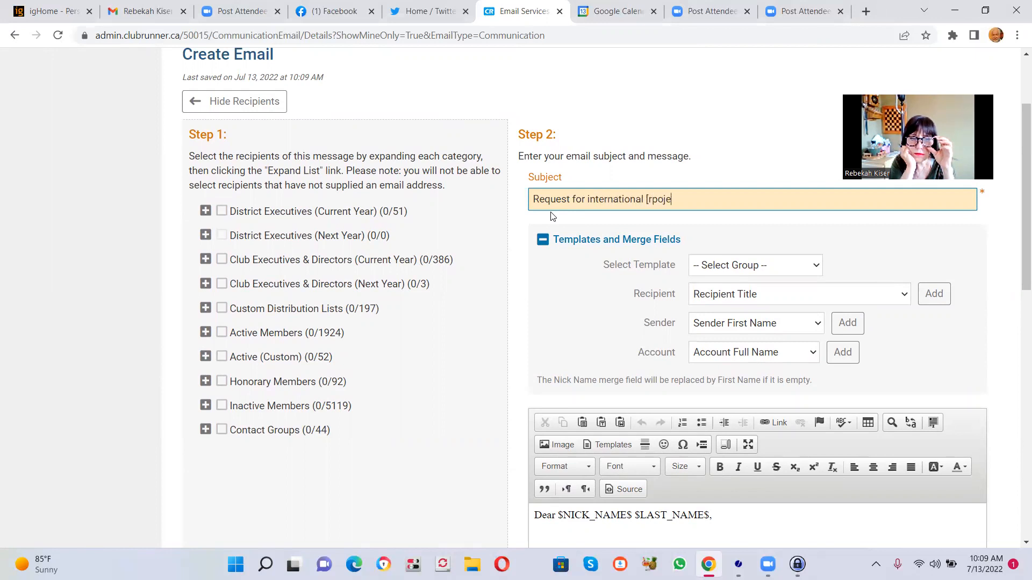
pyautogui.press('BackSpace')
pyautogui.press('BackSpace')
pyautogui.press('BackSpace')
pyautogui.write('rojey')
pyautogui.press('BackSpace')
pyautogui.write('t s')
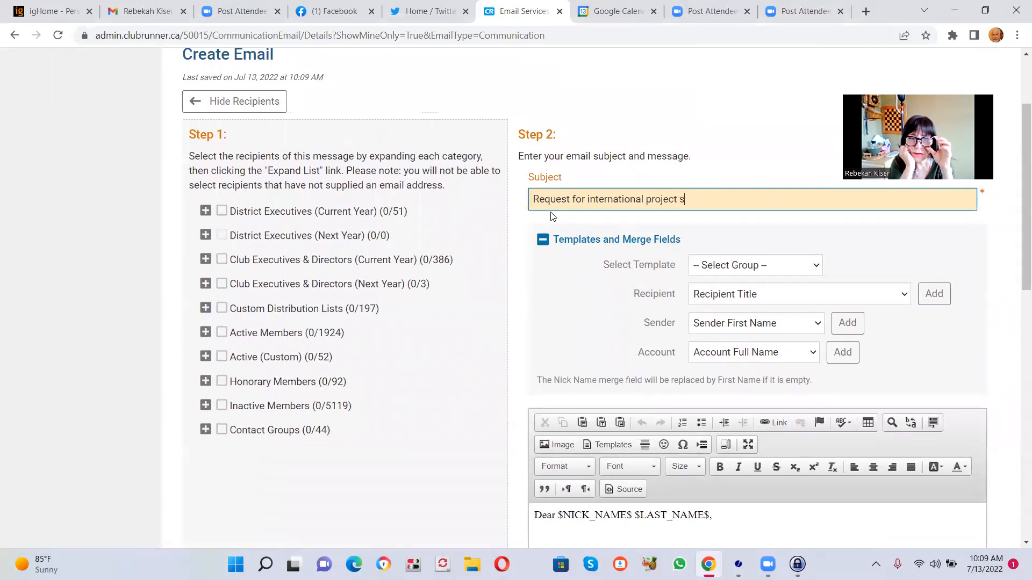
pyautogui.write('tories ')
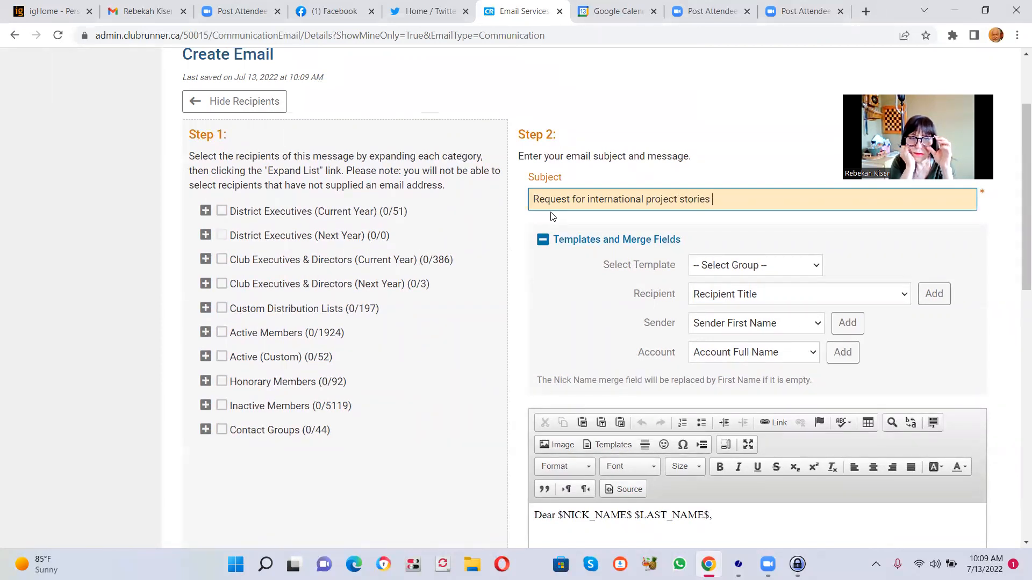
pyautogui.write('and updates')
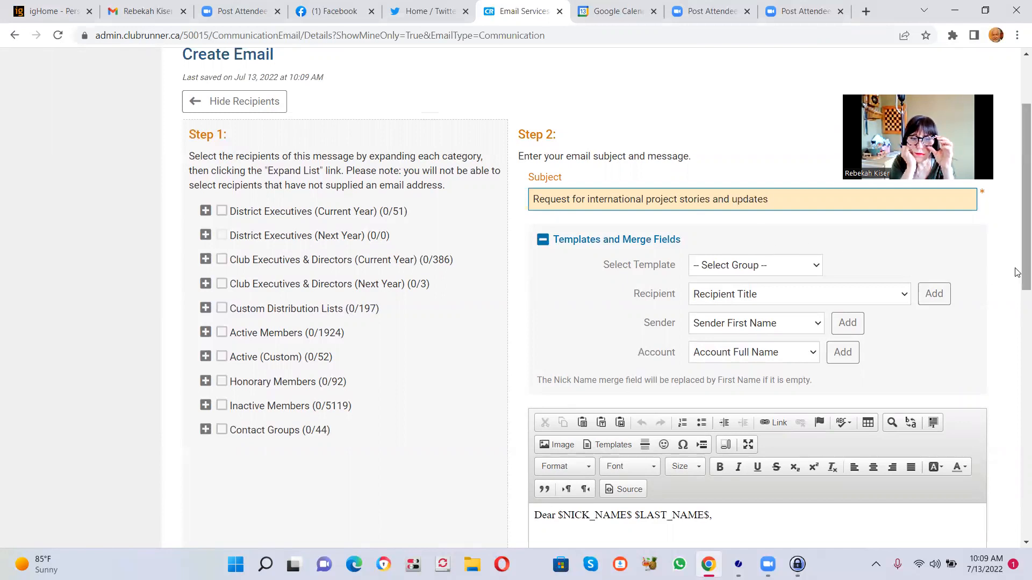
# - Expand Club Executives & Directors (Current Year) and select the President group as recipients
pyautogui.scroll(-3, 1016, 322)
pyautogui.scroll(-2, 1017, 328)
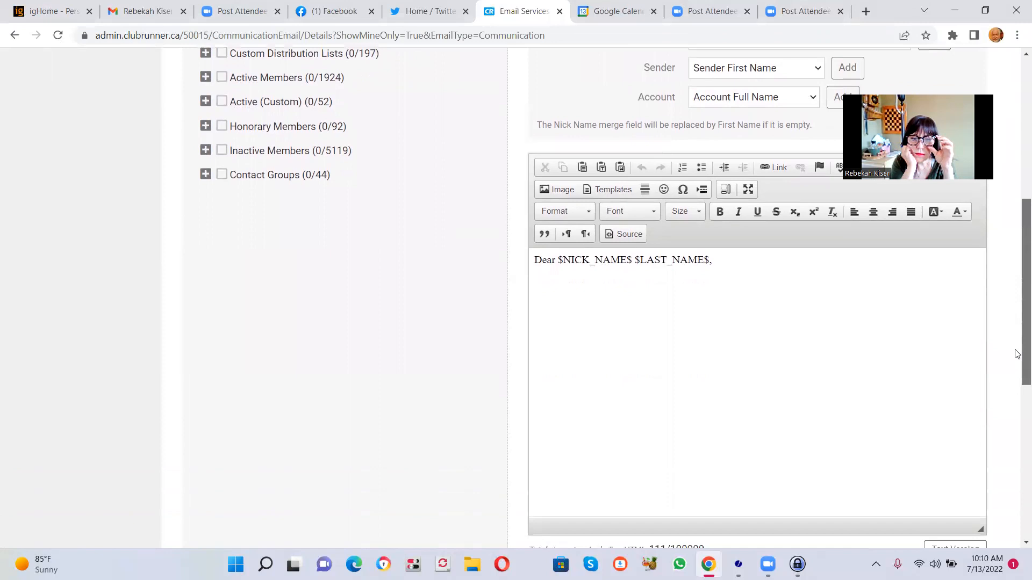
pyautogui.scroll(6, 1017, 322)
pyautogui.scroll(-1, 1016, 248)
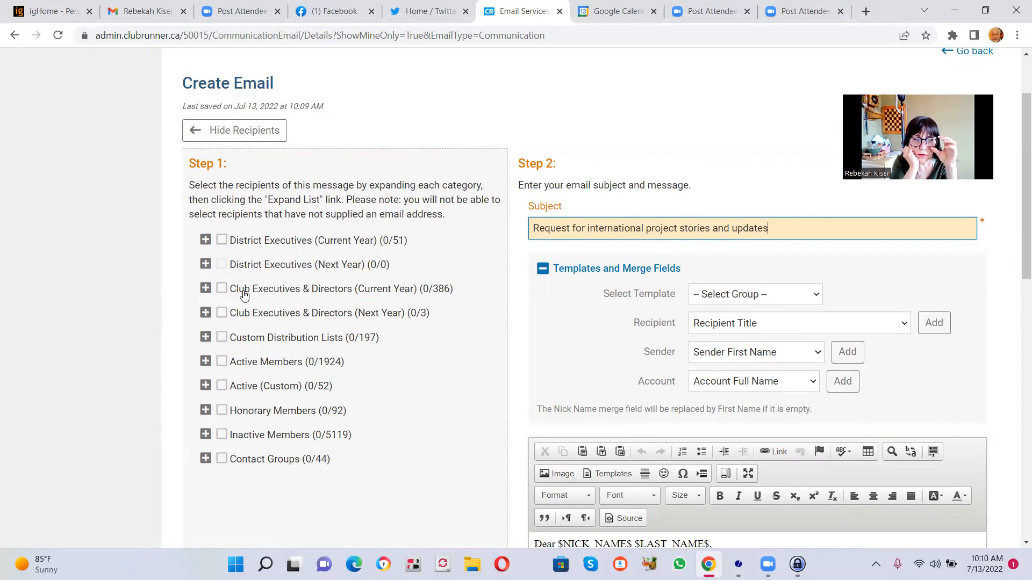
pyautogui.click(205, 289)
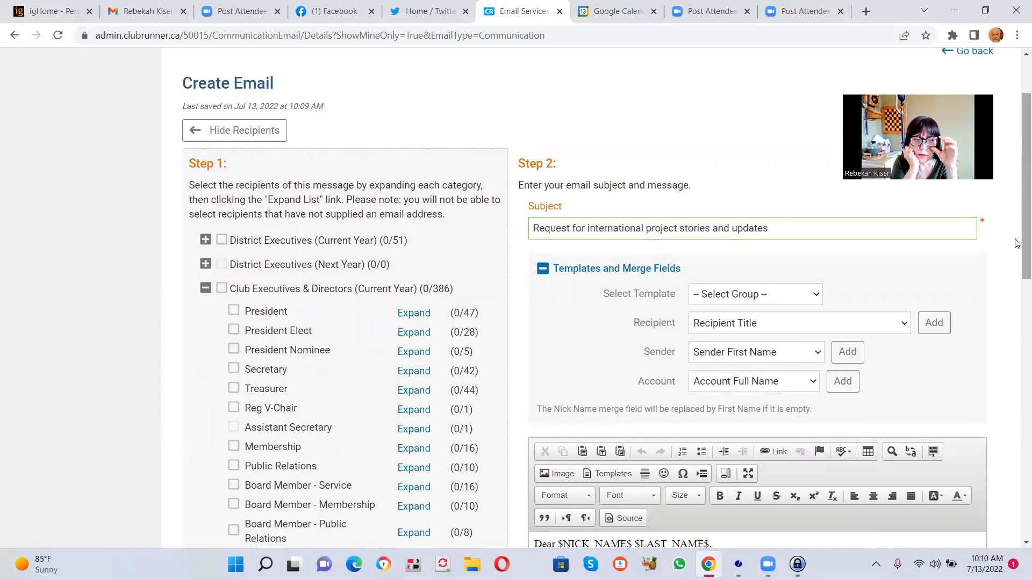
pyautogui.moveTo(1016, 240); pyautogui.dragTo(1016, 256)
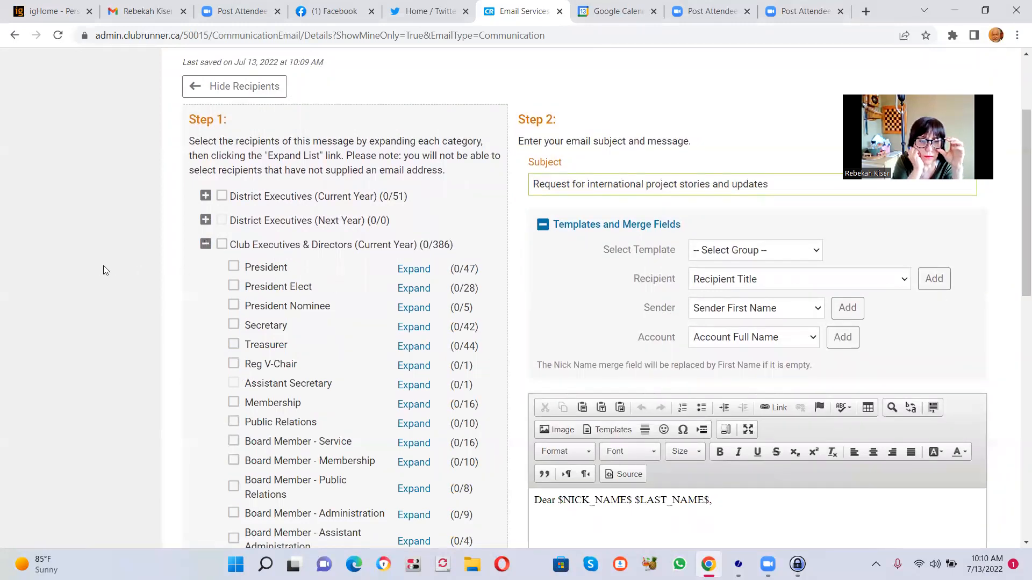
pyautogui.click(235, 267)
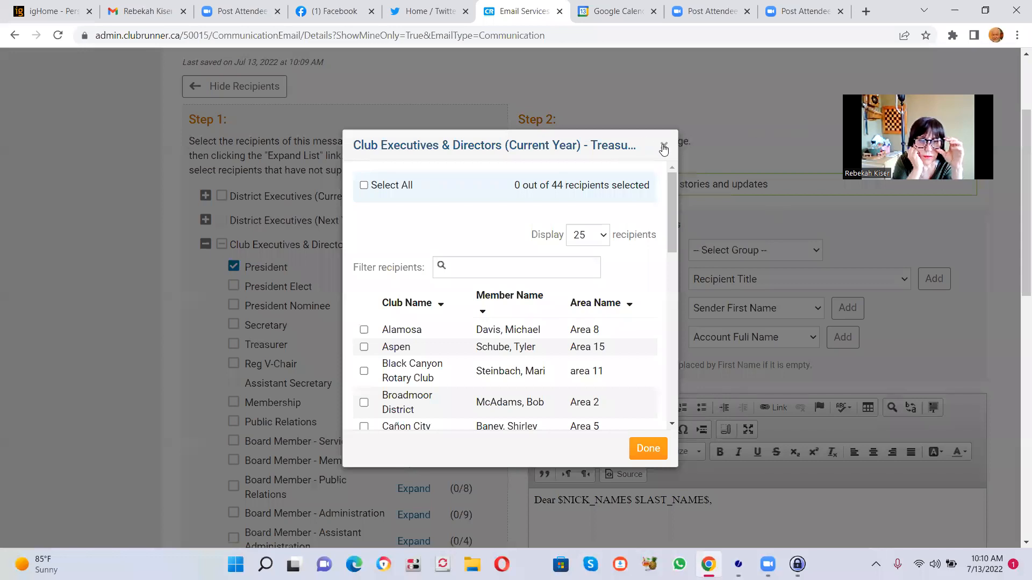
pyautogui.click(663, 146)
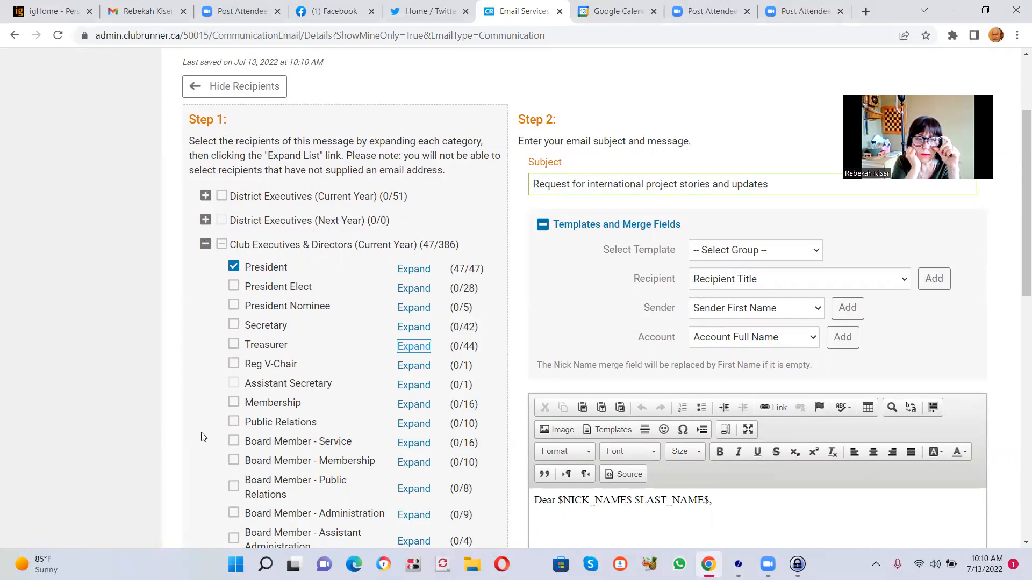
# - Add the Board Member groups Service, Public Relations, and International & R. I. Foundation to the recipients
pyautogui.click(233, 441)
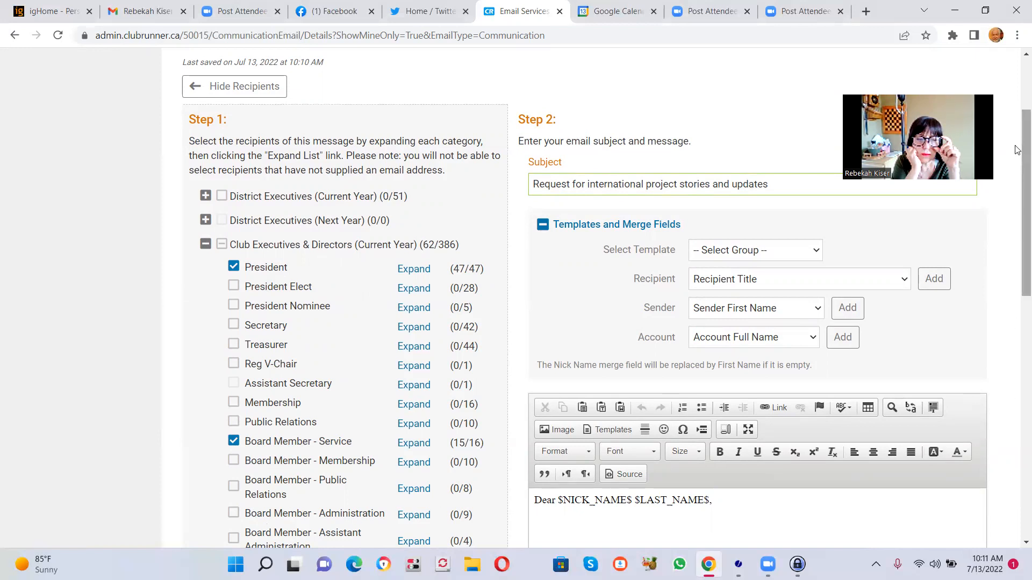
pyautogui.scroll(-2, 1018, 150)
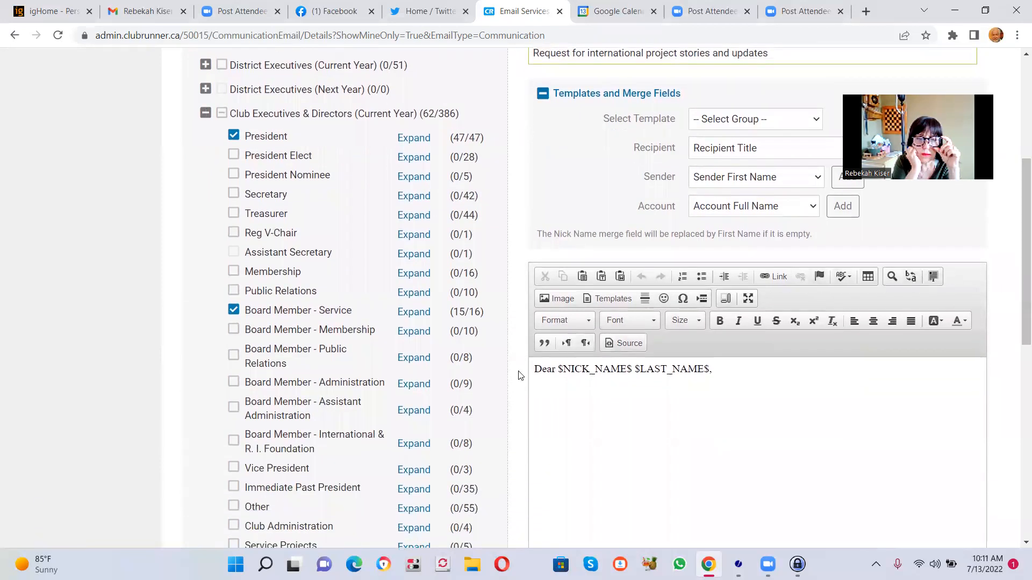
pyautogui.click(235, 356)
pyautogui.click(234, 442)
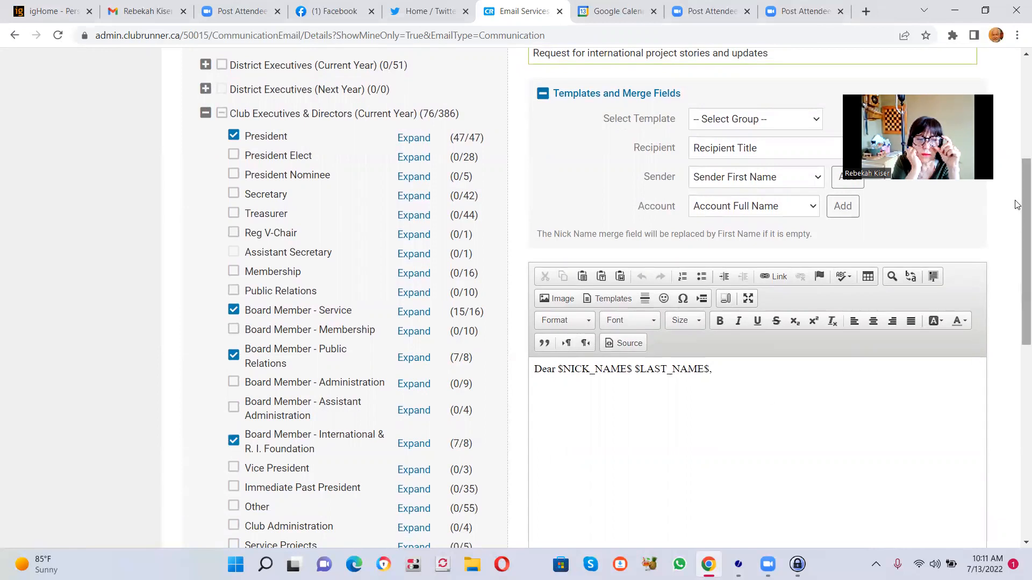
# - Review the new email's attachment and sending options and return to the list of emails
pyautogui.scroll(-2, 1017, 275)
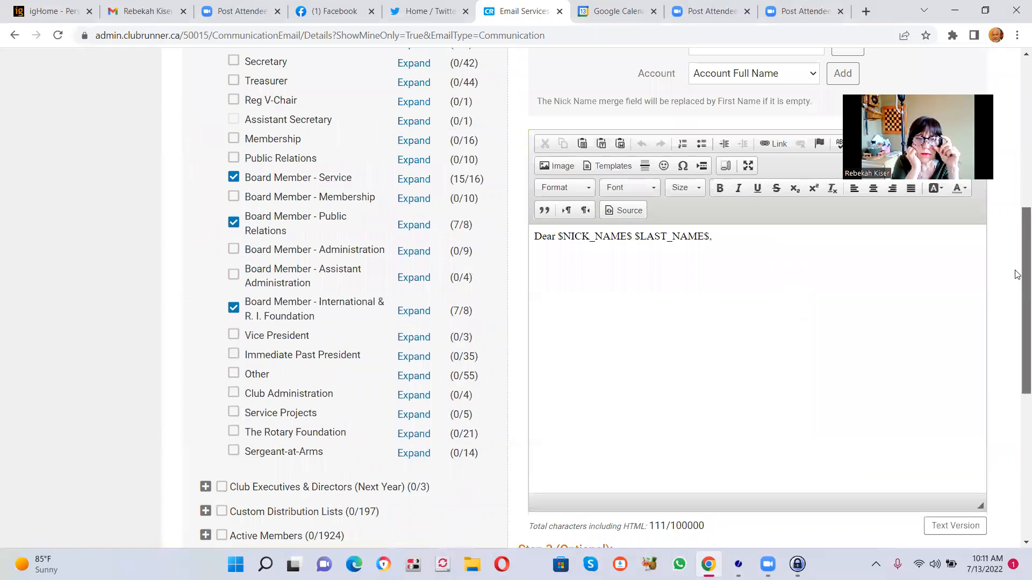
pyautogui.moveTo(1017, 299); pyautogui.dragTo(1017, 404)
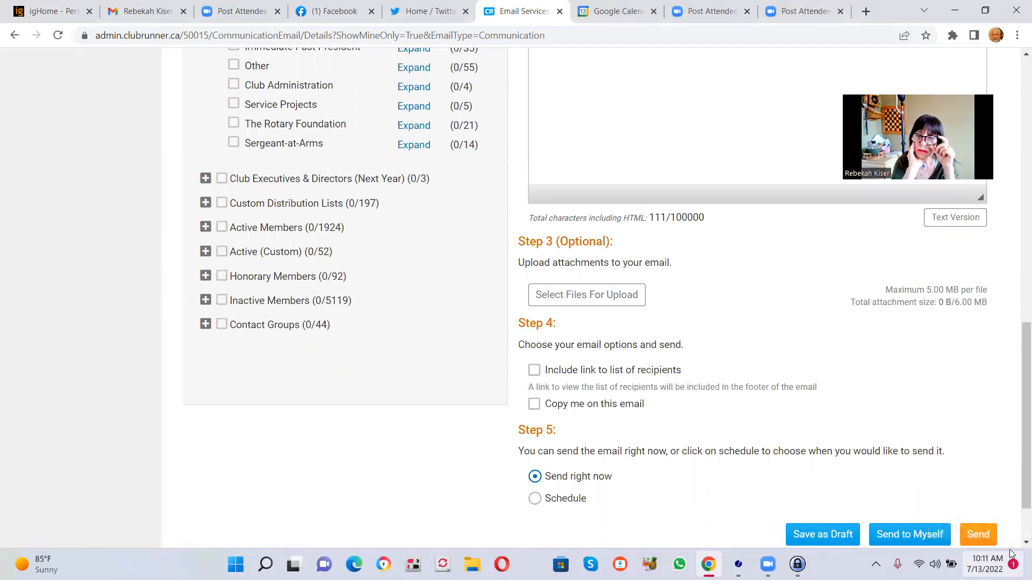
pyautogui.moveTo(1018, 473); pyautogui.dragTo(1013, 215)
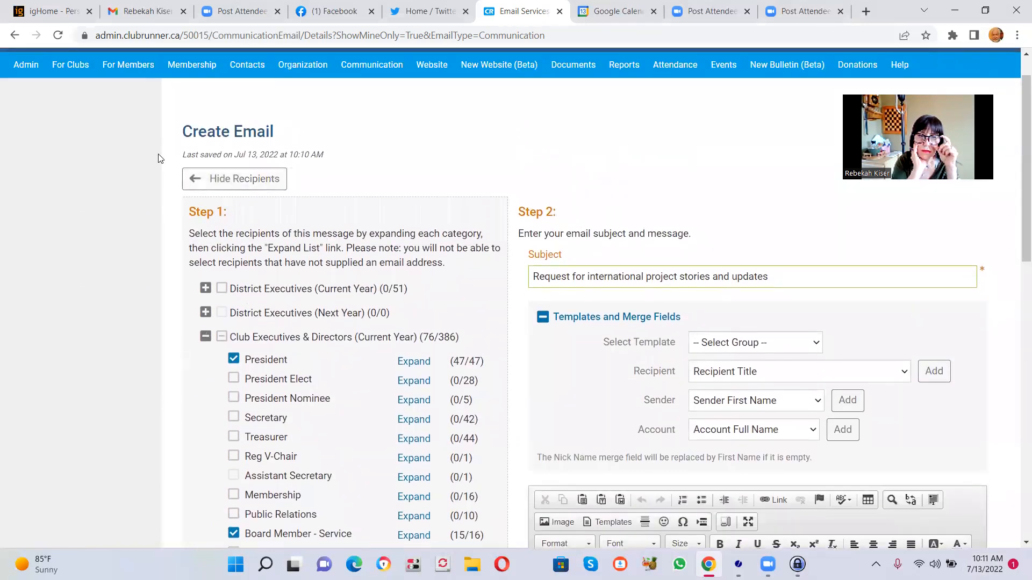
pyautogui.click(196, 181)
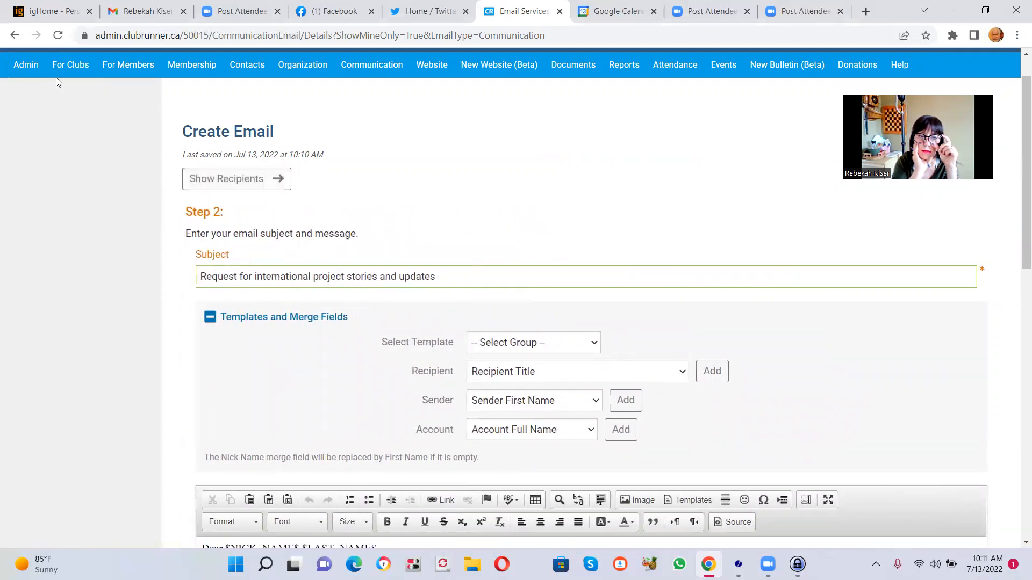
pyautogui.click(14, 35)
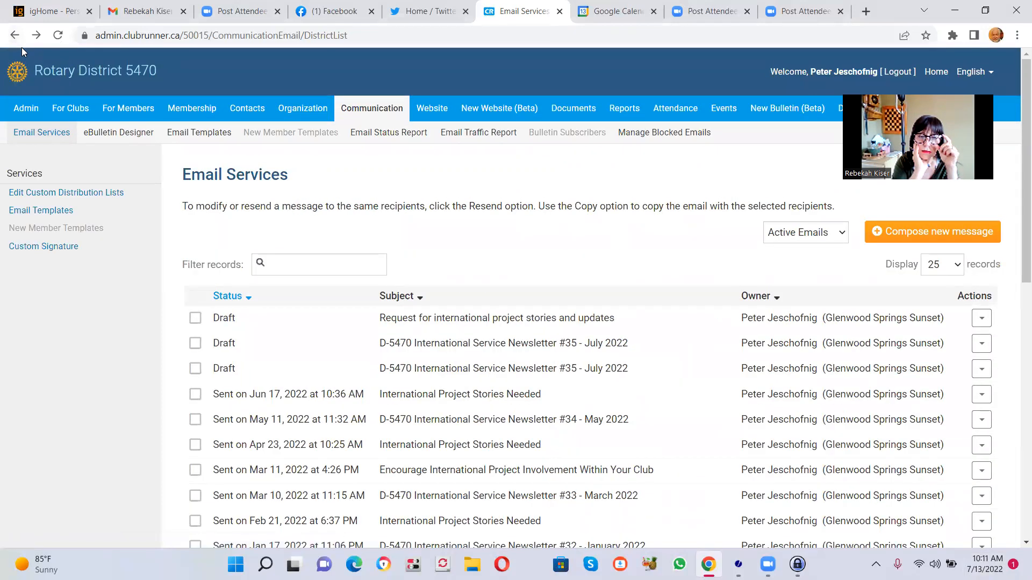
# - Go back to the D-5470 International Service Newsletter #35 - July 2022 draft and review its attachment and recipients
pyautogui.click(13, 35)
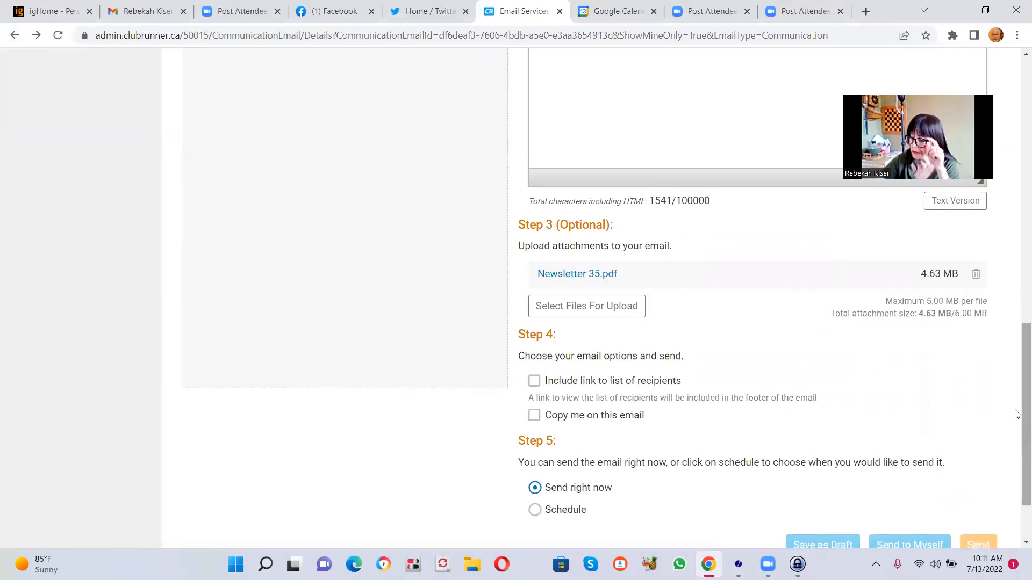
pyautogui.moveTo(1017, 414); pyautogui.dragTo(1018, 208)
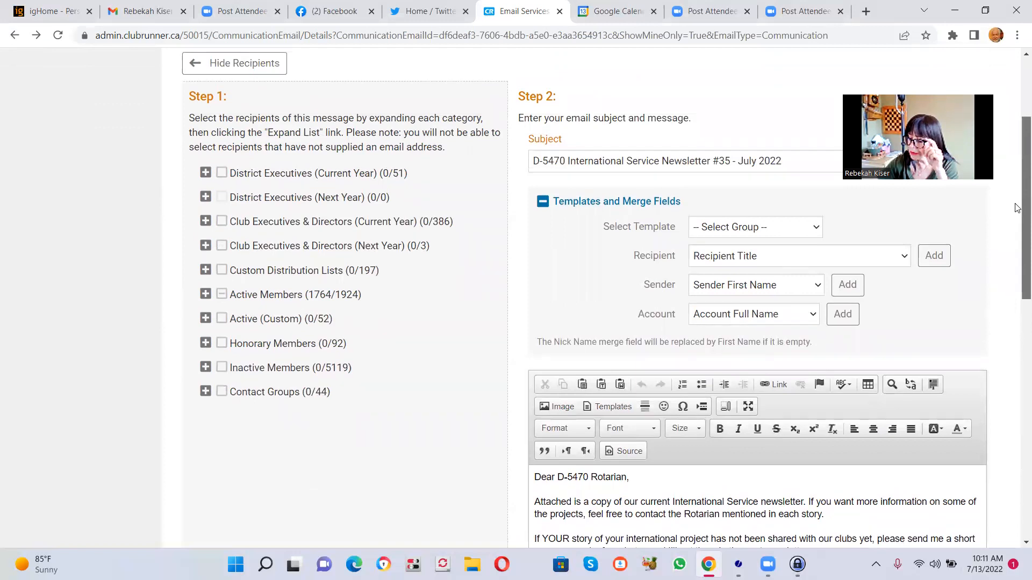
pyautogui.moveTo(1017, 208); pyautogui.dragTo(1017, 197)
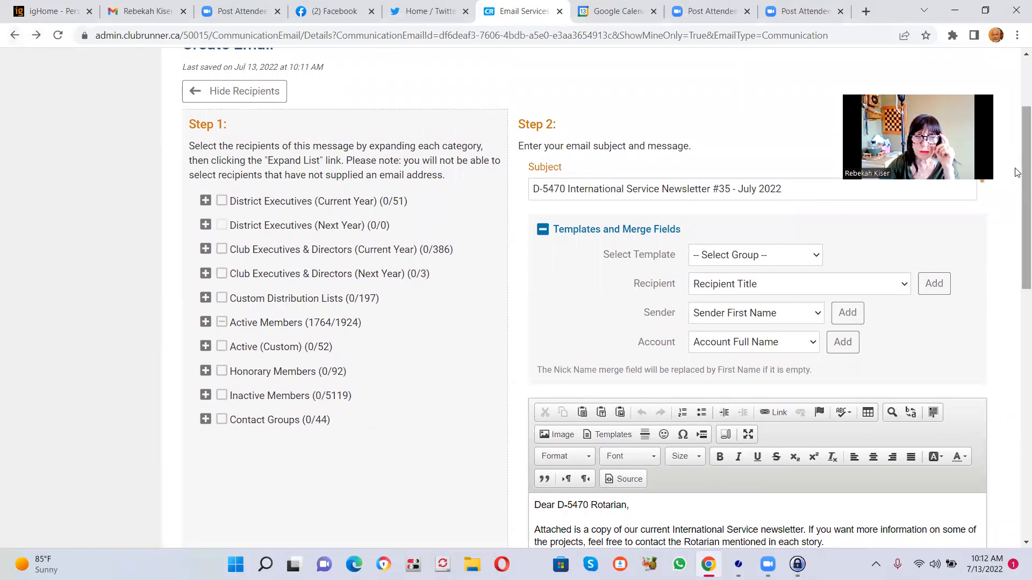
pyautogui.scroll(3, 1017, 172)
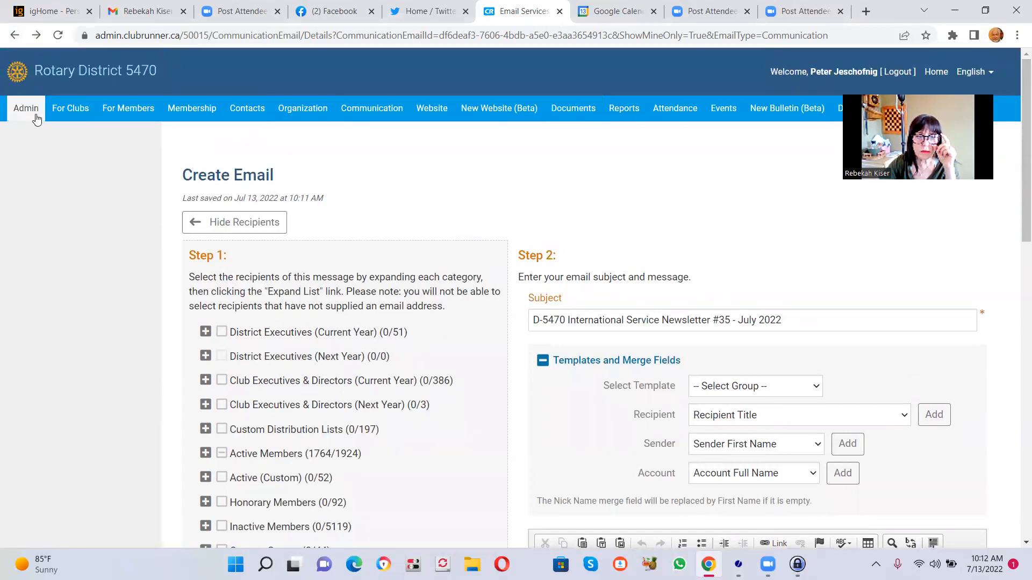
# - Return to the email list and reopen the draft "Request for international project stories and updates"
pyautogui.click(15, 41)
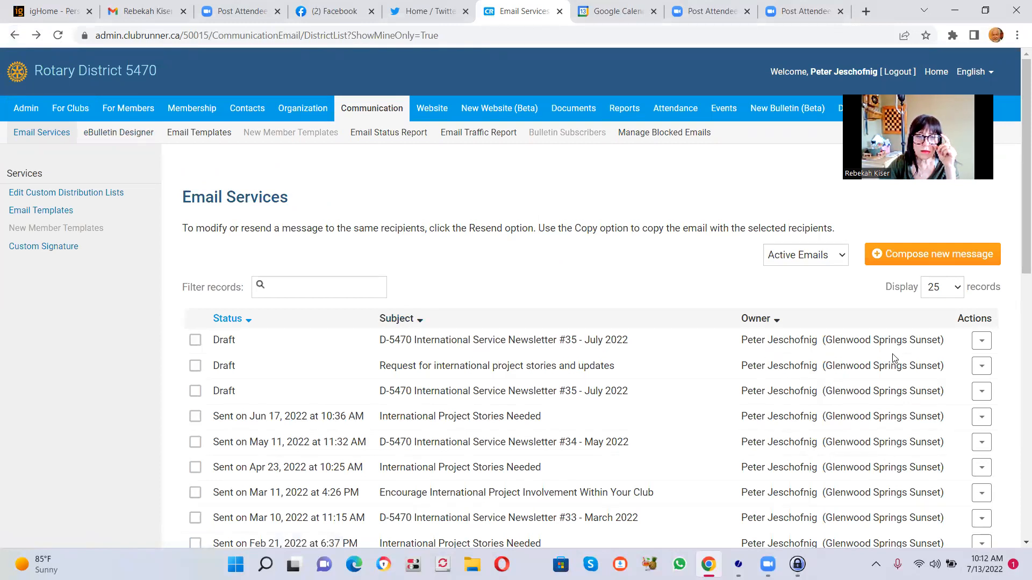
pyautogui.click(981, 367)
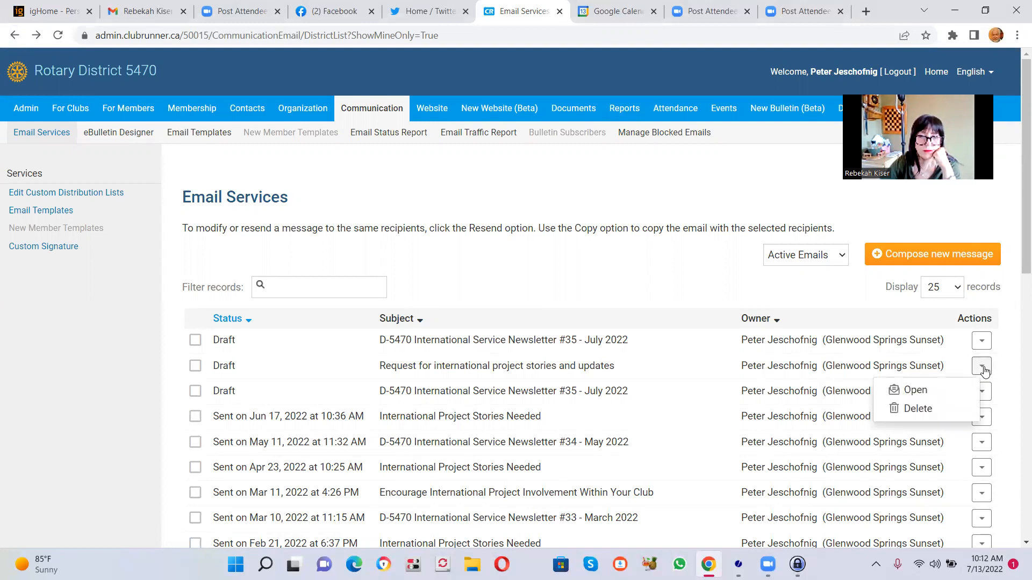
pyautogui.click(914, 392)
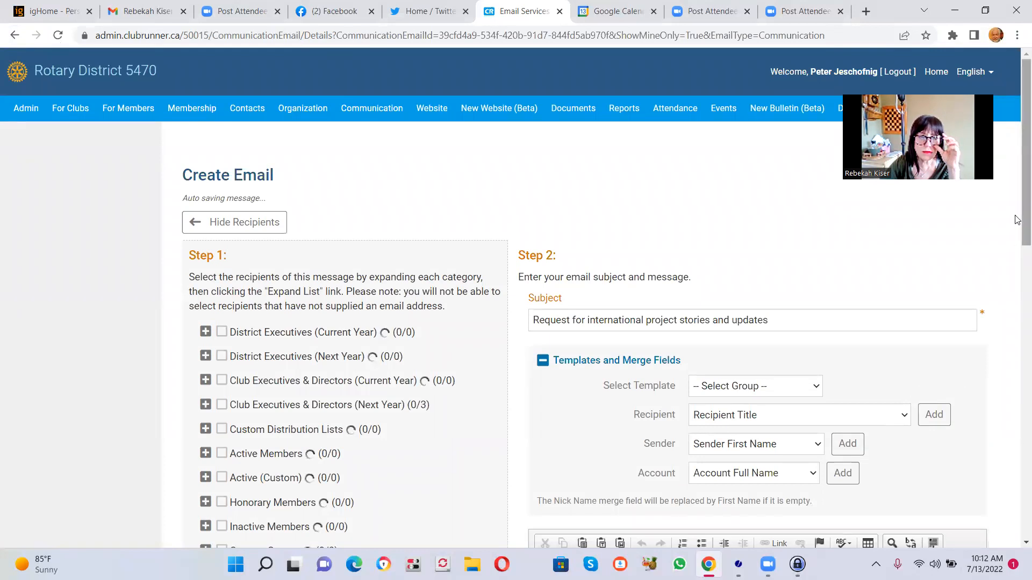
pyautogui.moveTo(1021, 212)
pyautogui.mouseDown()
pyautogui.moveTo(1022, 227)
pyautogui.moveTo(1022, 210)
pyautogui.mouseUp()
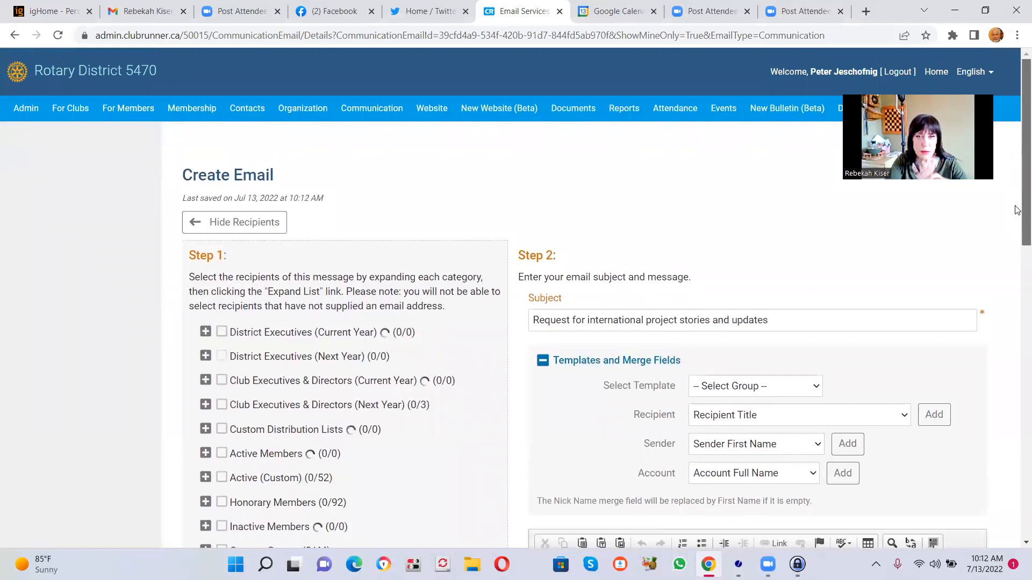
pyautogui.scroll(-1, 1016, 209)
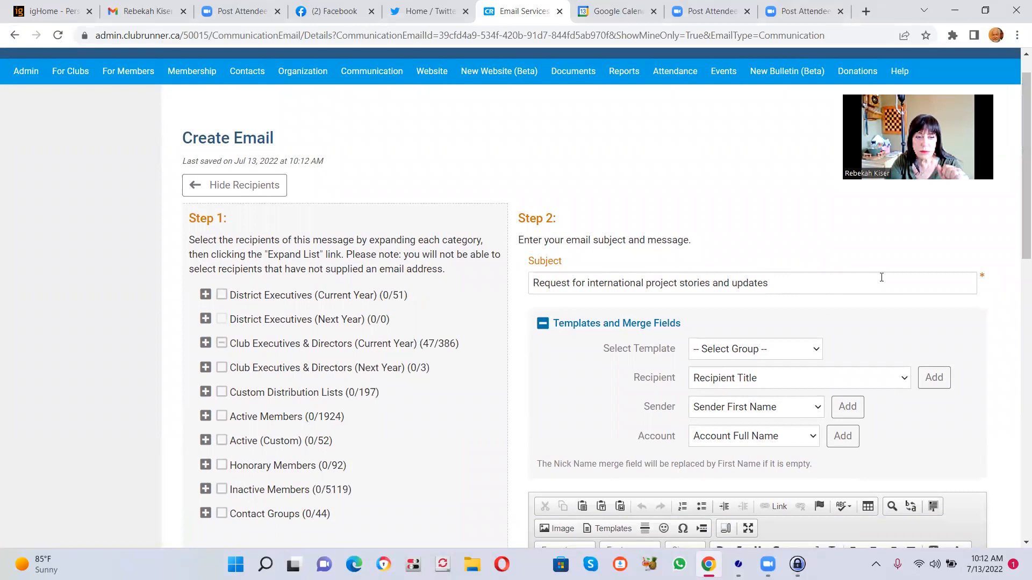
# - List the Active Members recipients by club and select the East Colorado Springs club for the project stories request
pyautogui.scroll(-1, 1016, 226)
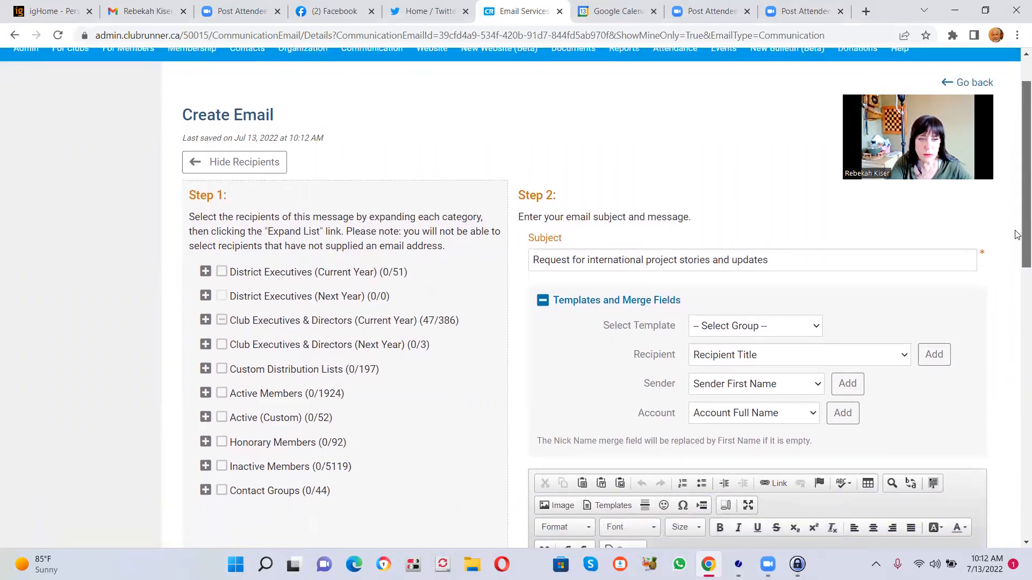
pyautogui.scroll(1, 1016, 237)
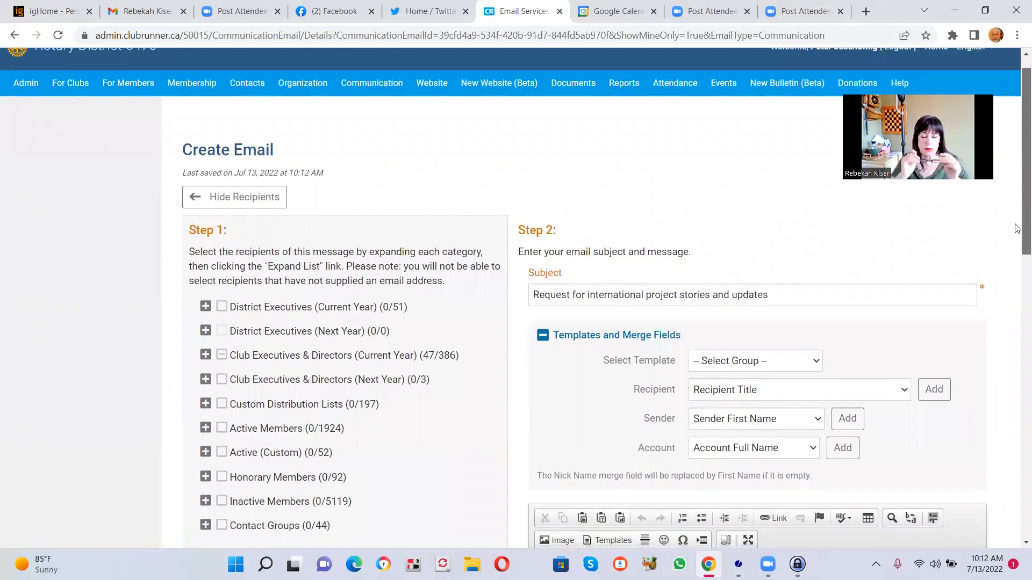
pyautogui.scroll(-1, 1016, 237)
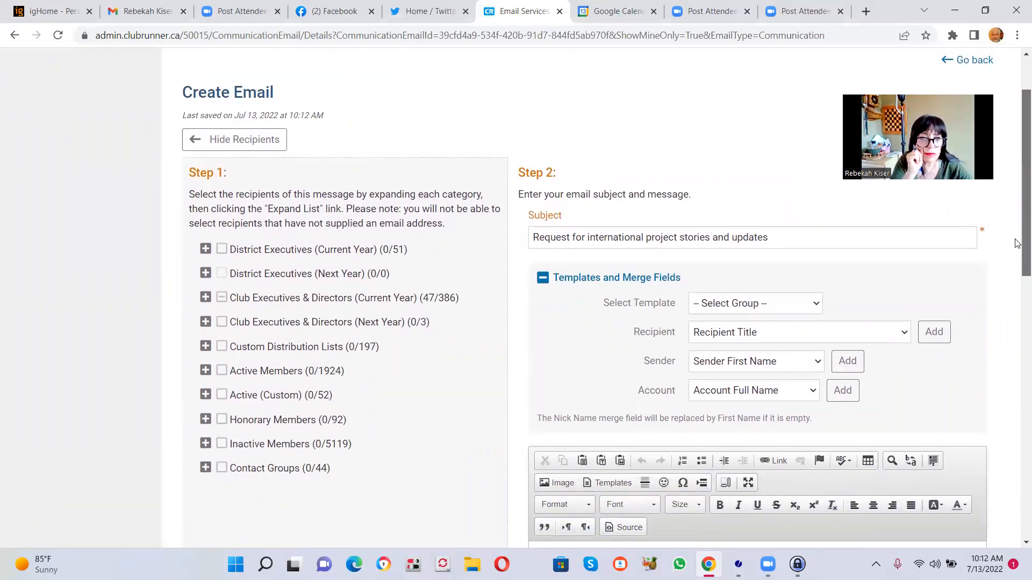
pyautogui.scroll(-1, 1016, 247)
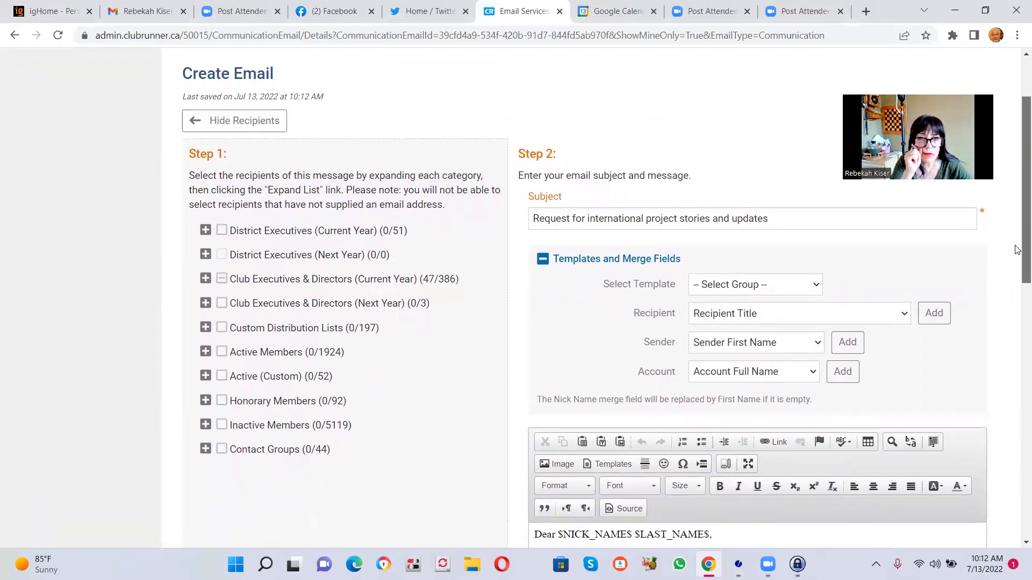
pyautogui.scroll(1, 1016, 249)
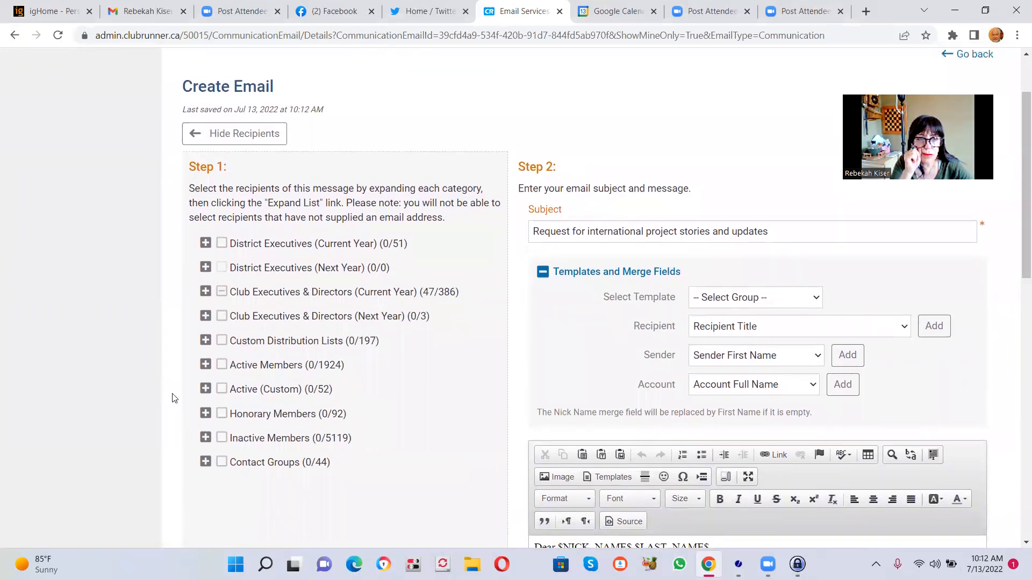
pyautogui.click(205, 365)
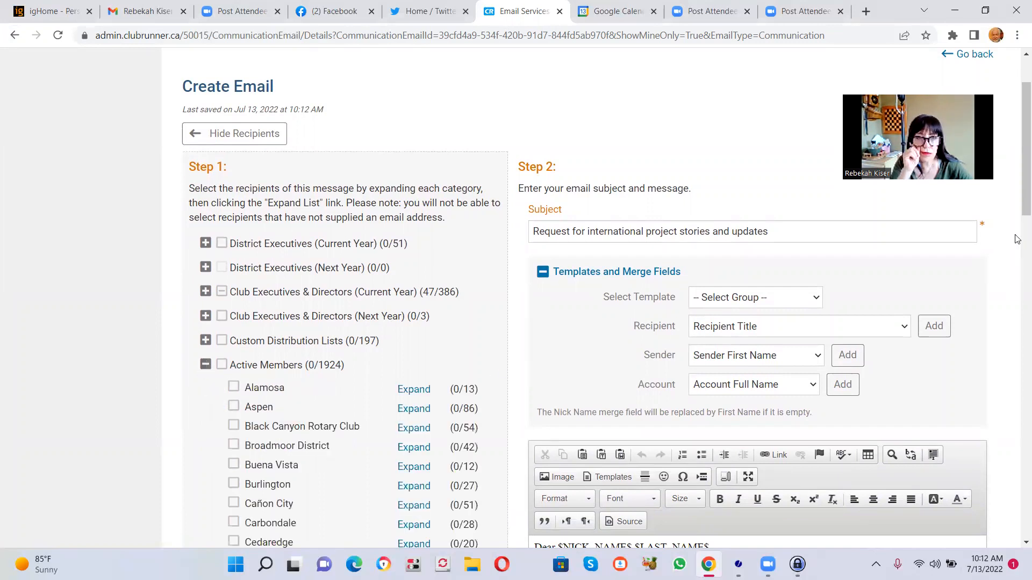
pyautogui.moveTo(1018, 209); pyautogui.dragTo(1017, 323)
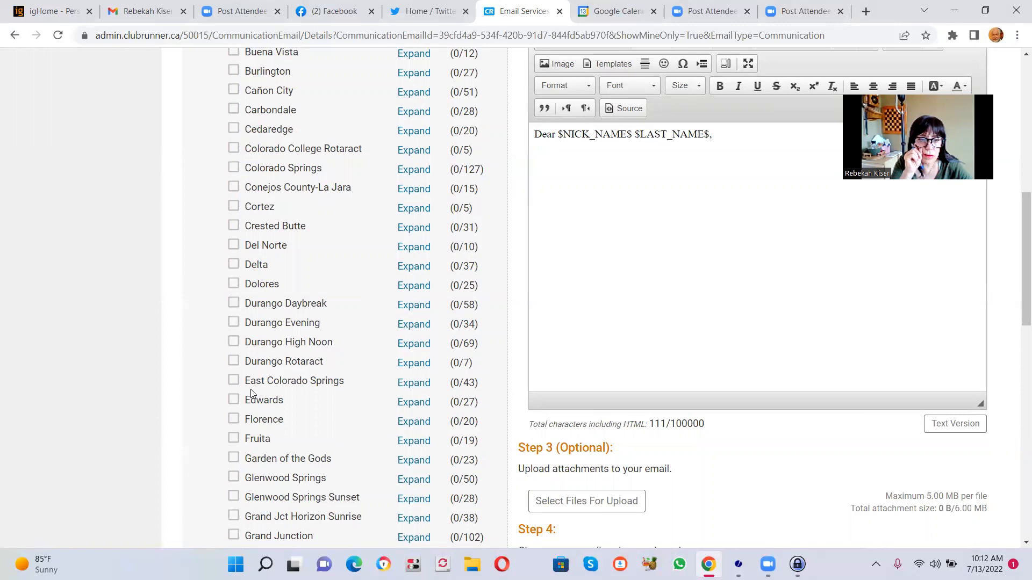
pyautogui.click(233, 382)
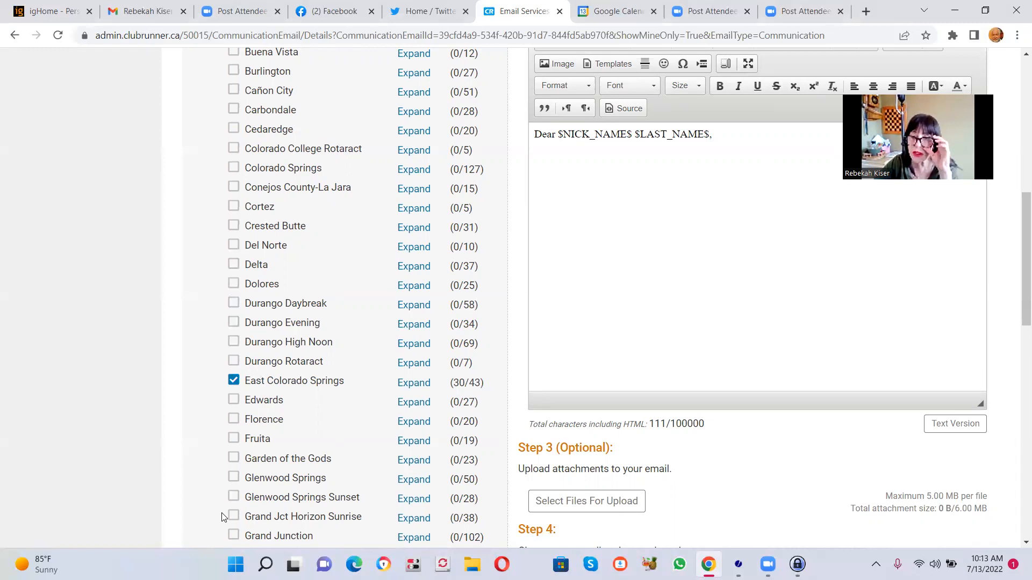
# - Return to the email list and delete the draft "Request for international project stories and updates"
pyautogui.scroll(1, 223, 517)
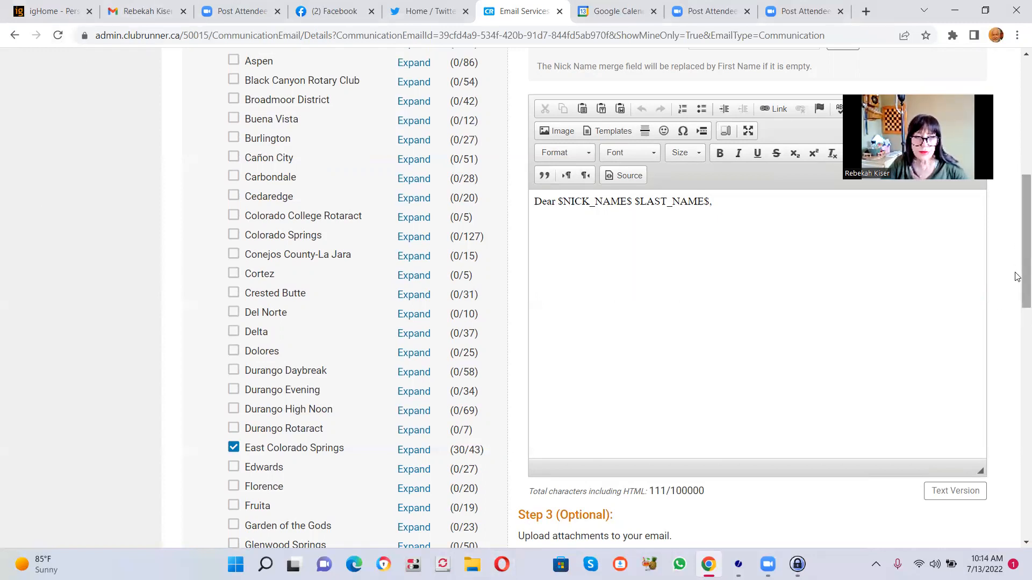
pyautogui.moveTo(1021, 271); pyautogui.dragTo(1017, 192)
pyautogui.scroll(3, 1018, 191)
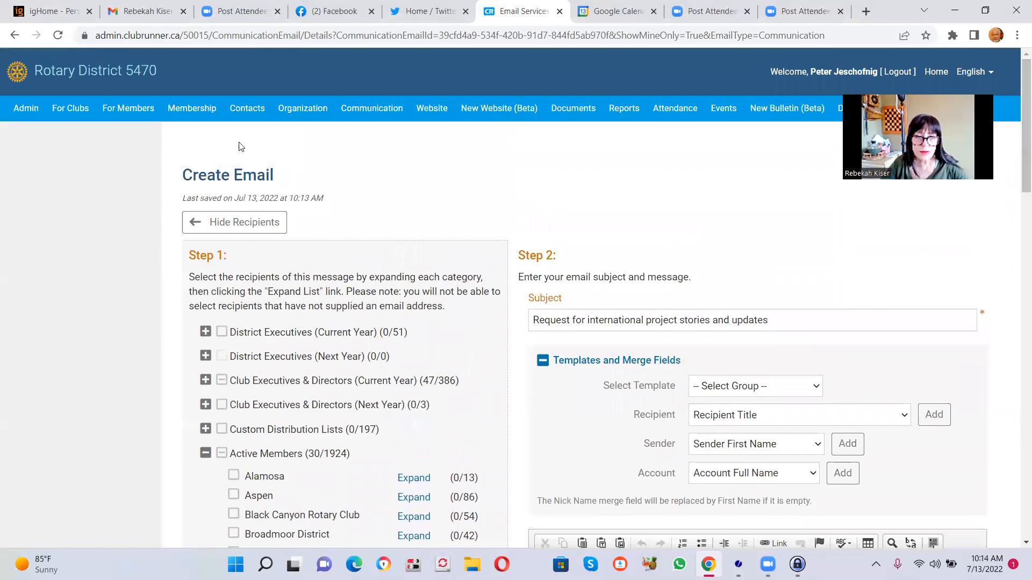
pyautogui.click(15, 36)
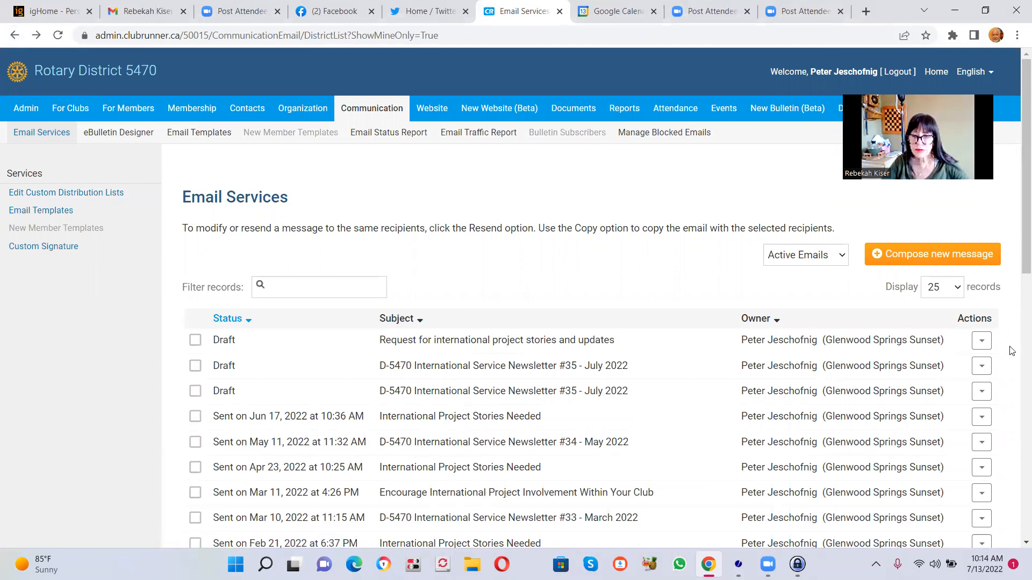
pyautogui.click(982, 341)
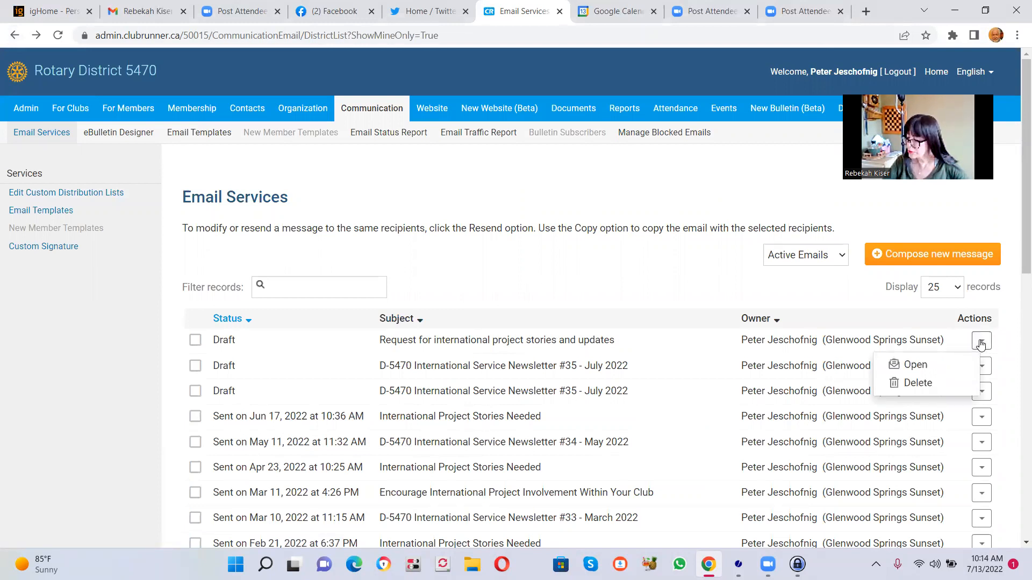
pyautogui.click(908, 388)
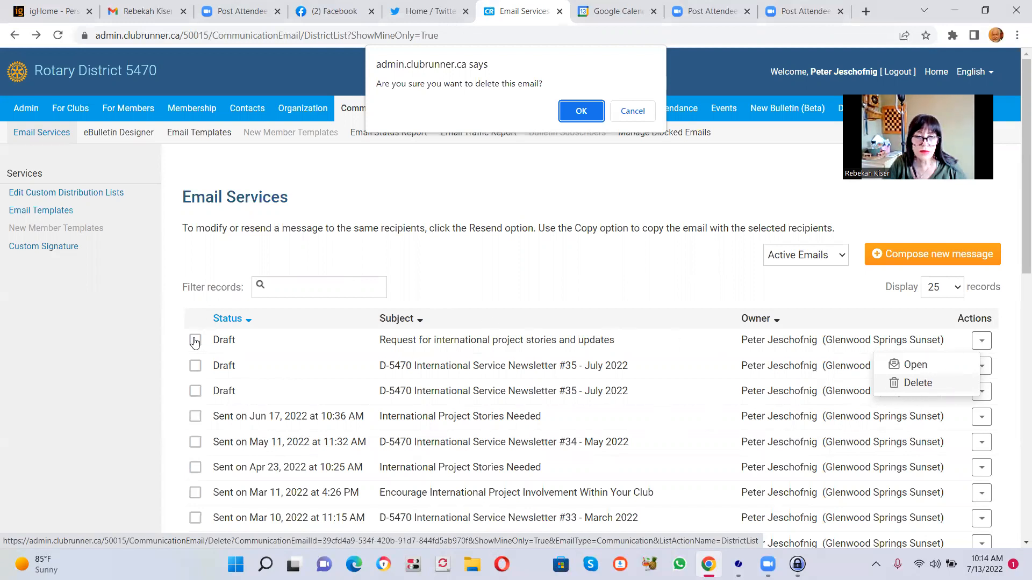
pyautogui.click(592, 117)
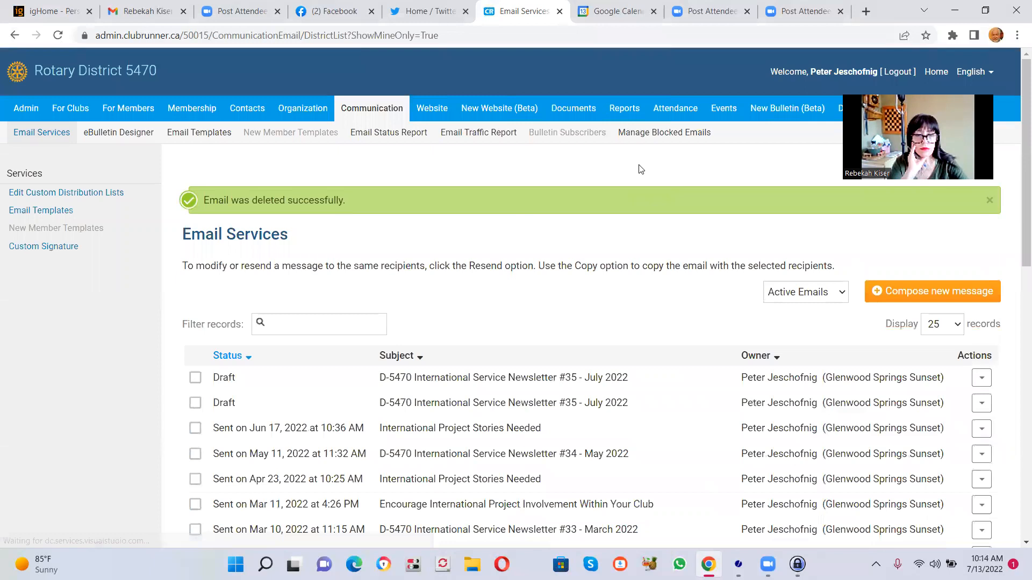
# - Open the second D-5470 International Service Newsletter #35 - July 2022 draft and send a test email to yourself
pyautogui.click(984, 408)
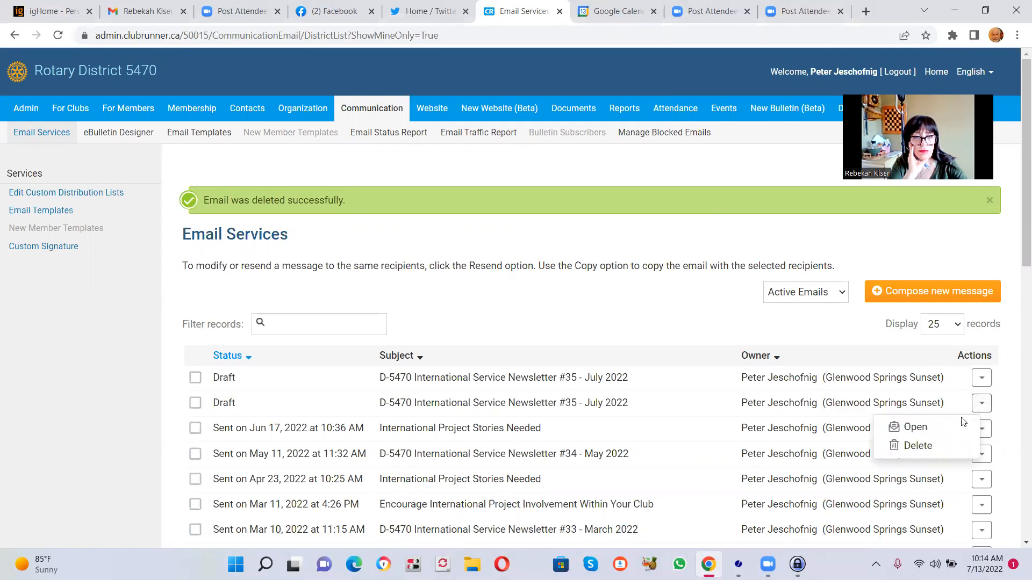
pyautogui.click(922, 428)
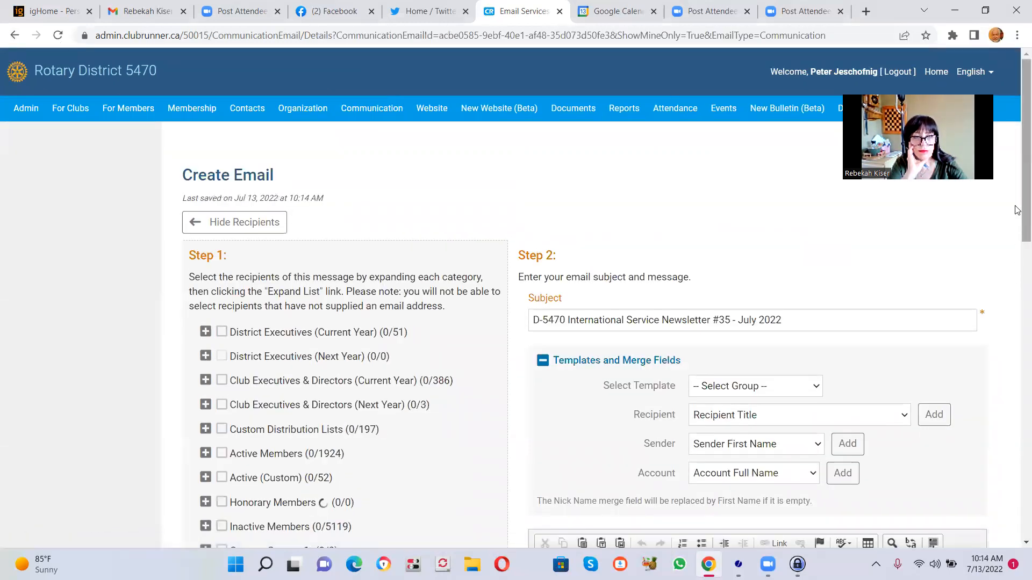
pyautogui.moveTo(1024, 191); pyautogui.dragTo(1013, 510)
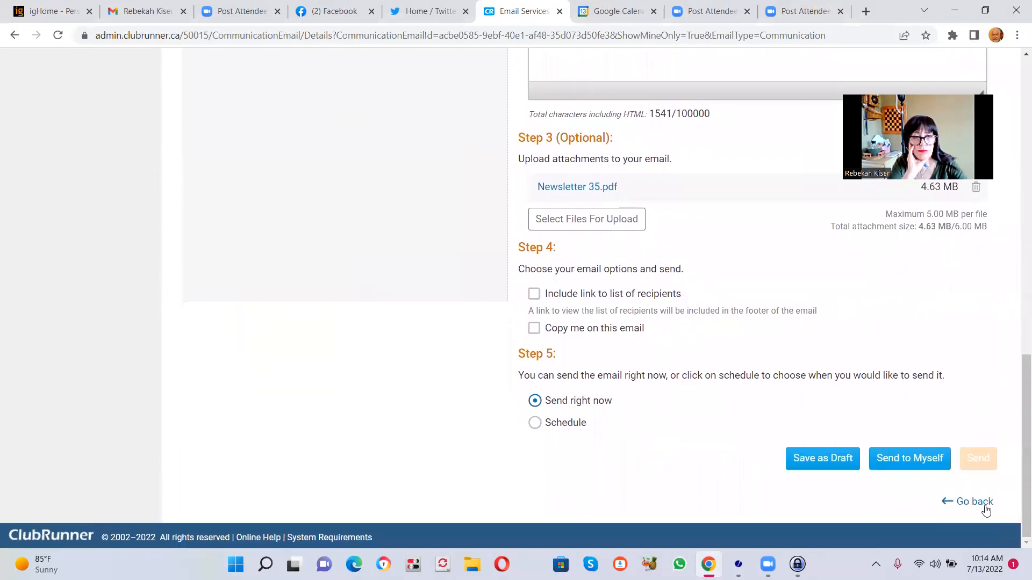
pyautogui.click(909, 459)
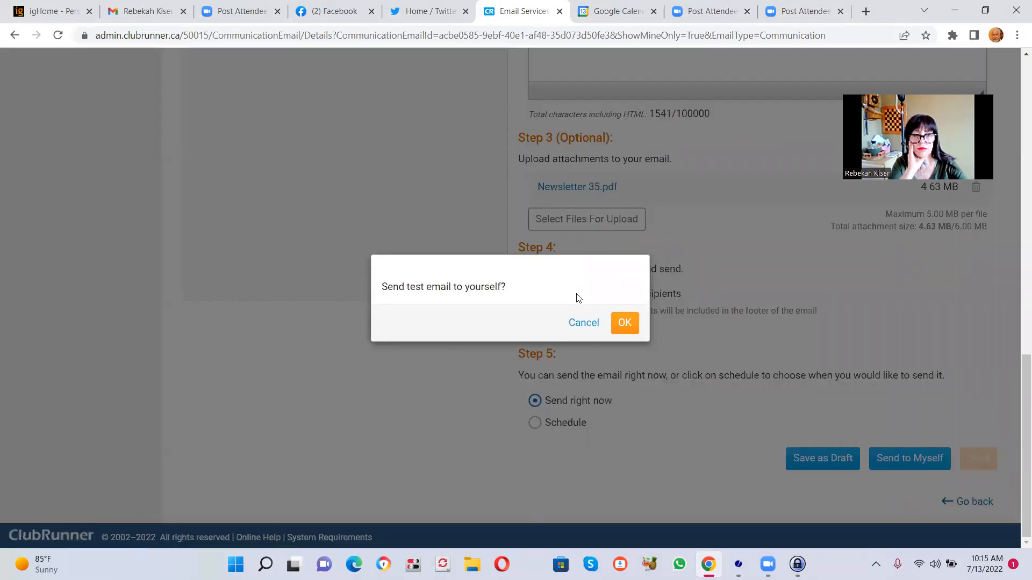
pyautogui.click(625, 322)
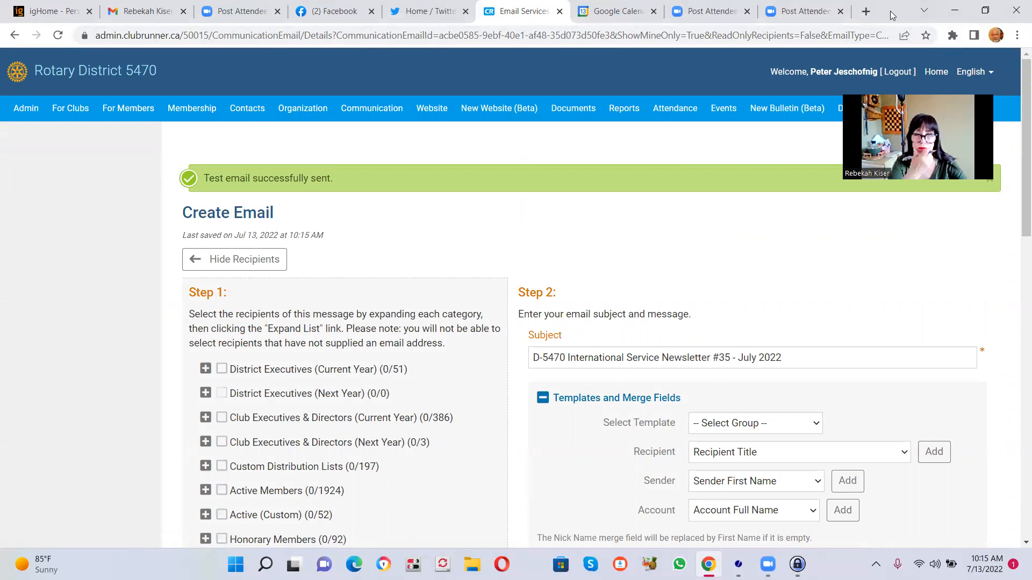
# - Switch to the Gmail inbox, open the D-5470 International Service Newsletter #35 test email, and examine its message and attachment
pyautogui.click(136, 12)
pyautogui.click(68, 153)
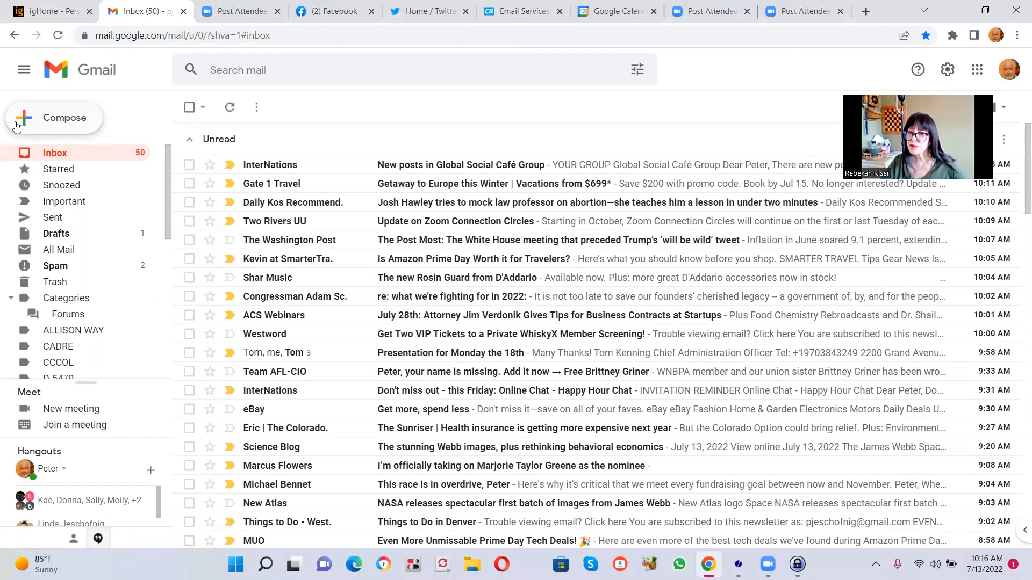
pyautogui.click(61, 154)
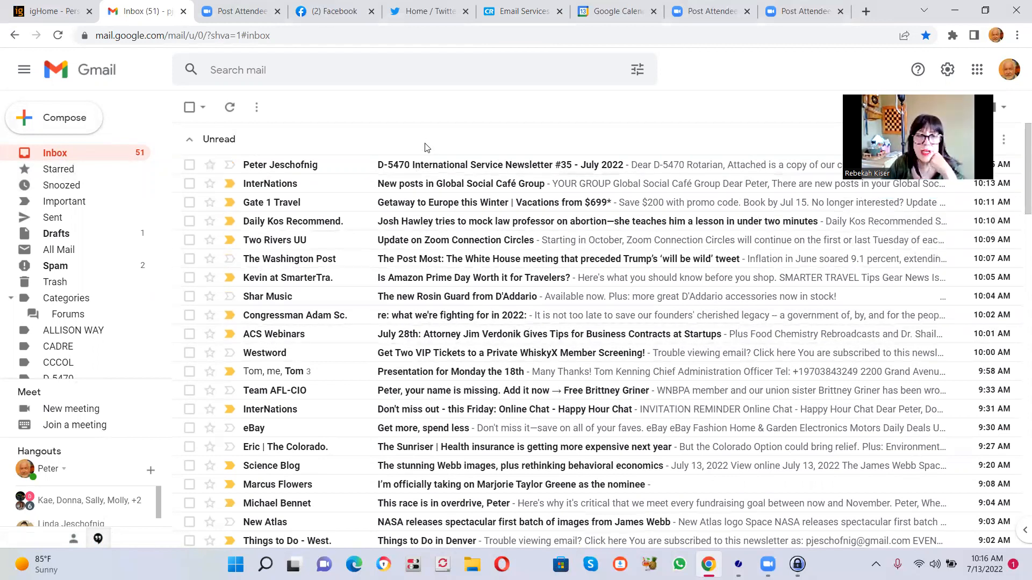
pyautogui.click(434, 165)
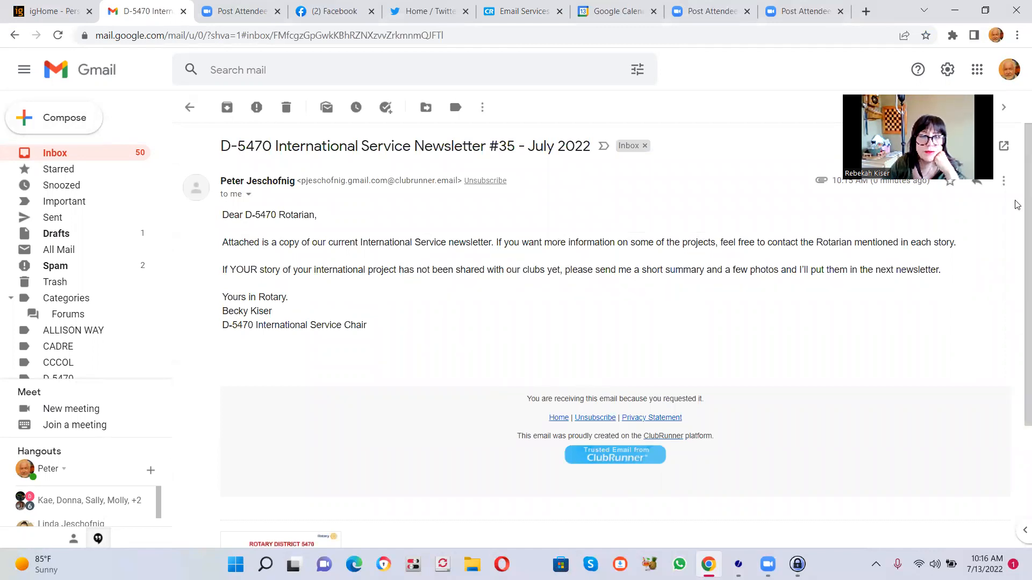
pyautogui.scroll(-3, 1017, 211)
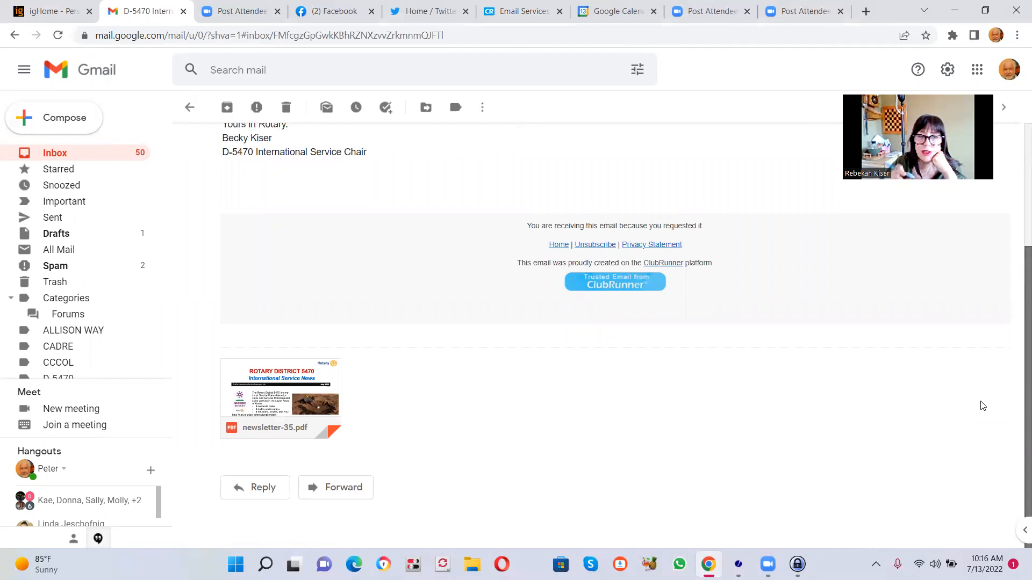
pyautogui.scroll(3, 995, 309)
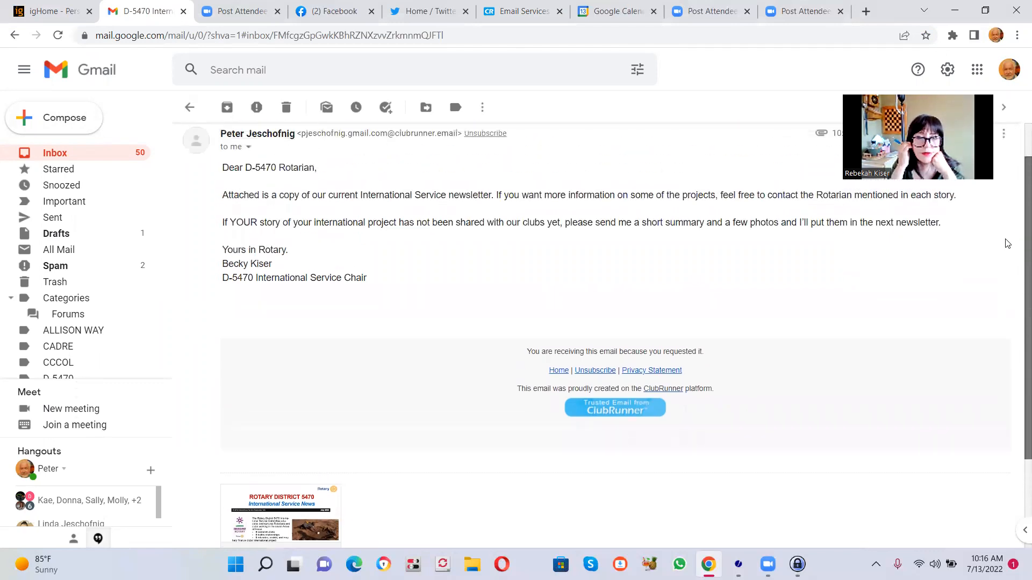
pyautogui.scroll(1, 1012, 217)
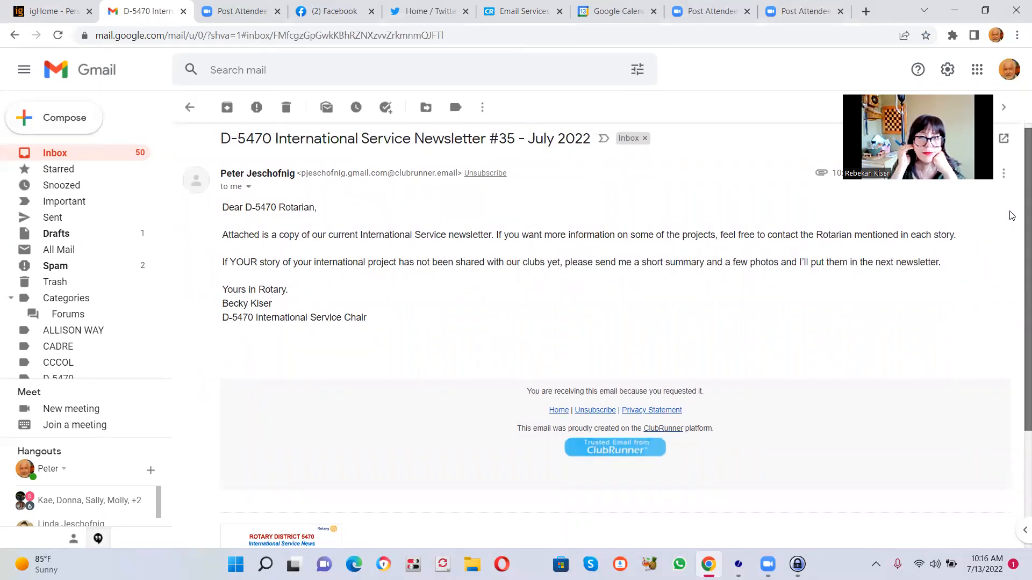
pyautogui.scroll(-1, 1011, 217)
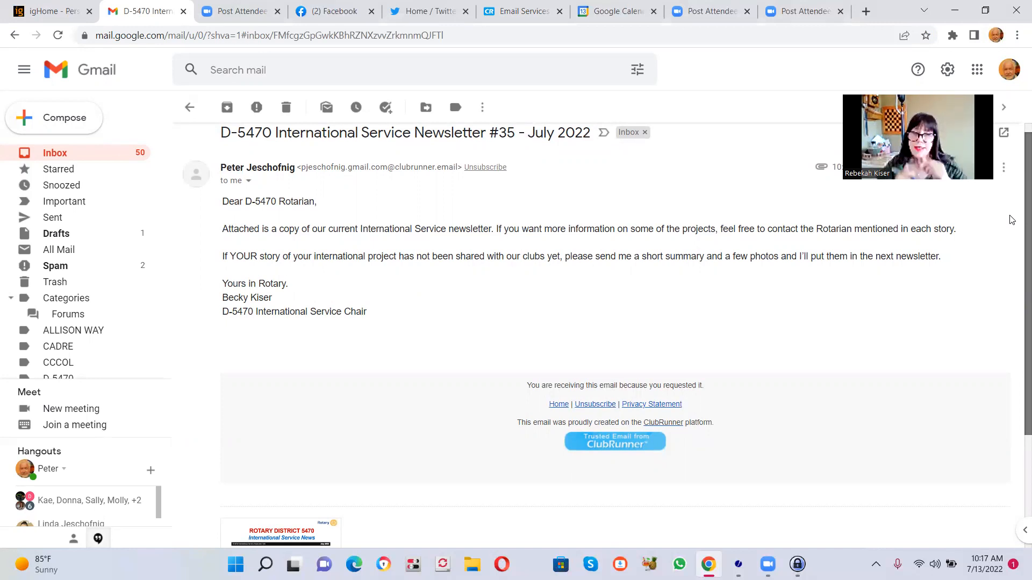
pyautogui.moveTo(1010, 215); pyautogui.dragTo(1013, 214)
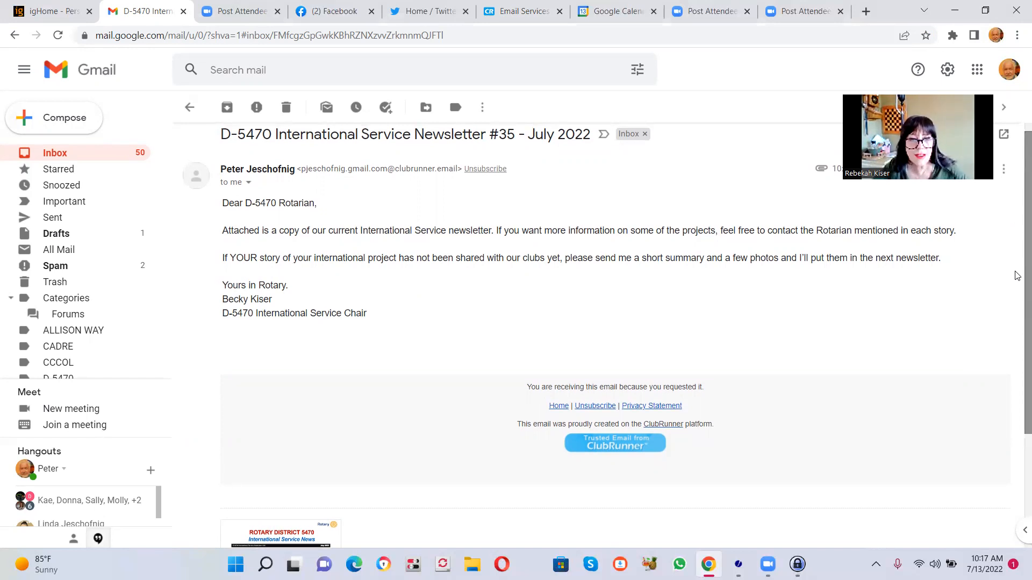
pyautogui.scroll(1, 1016, 276)
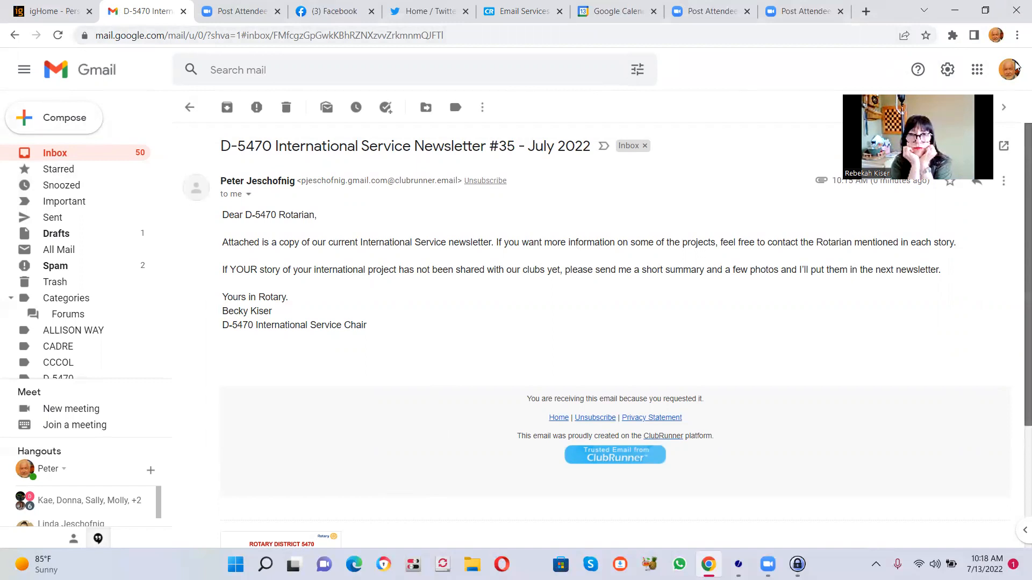
pyautogui.click(736, 62)
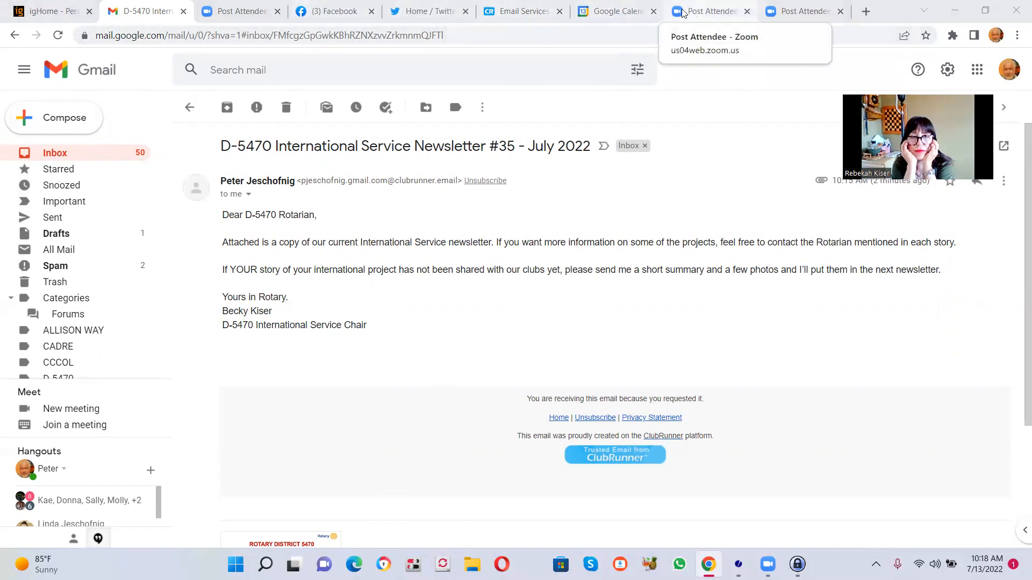
# - Switch back to the ClubRunner email and add a line below "Yours in Rotary." with the sender's full name followed by "for"
pyautogui.click(543, 10)
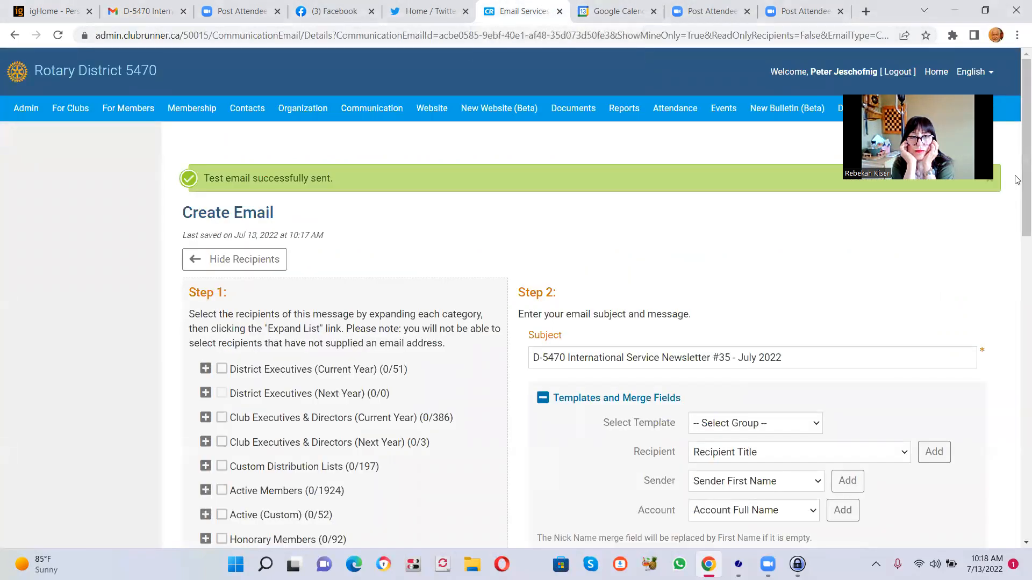
pyautogui.scroll(-3, 1018, 201)
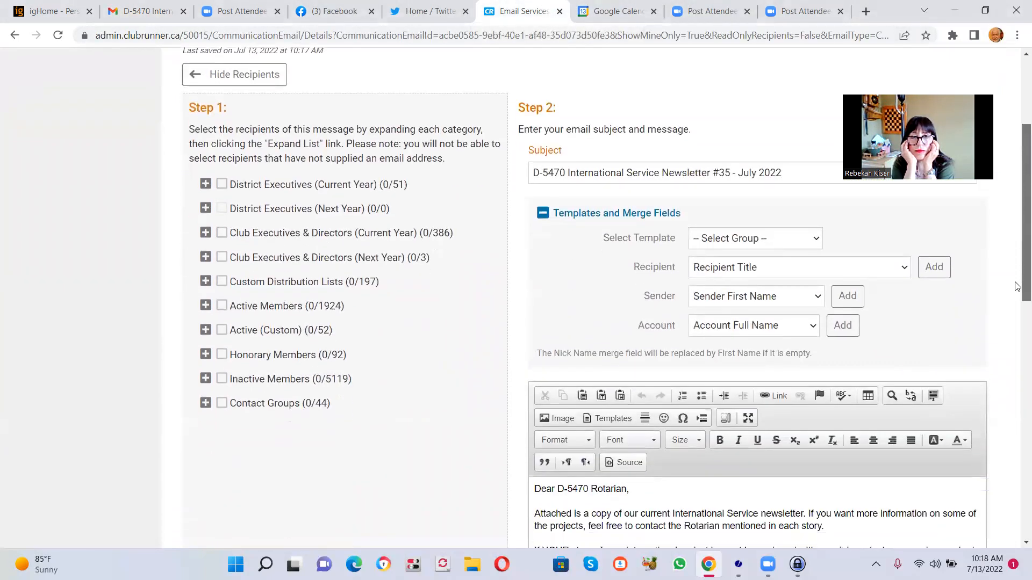
pyautogui.scroll(-4, 1017, 287)
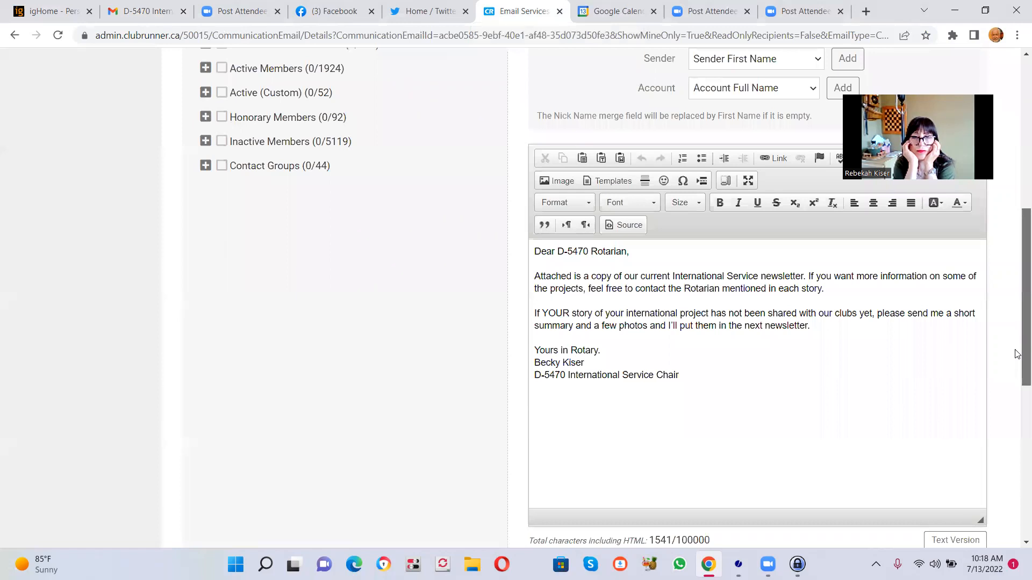
pyautogui.scroll(1, 763, 355)
pyautogui.click(609, 363)
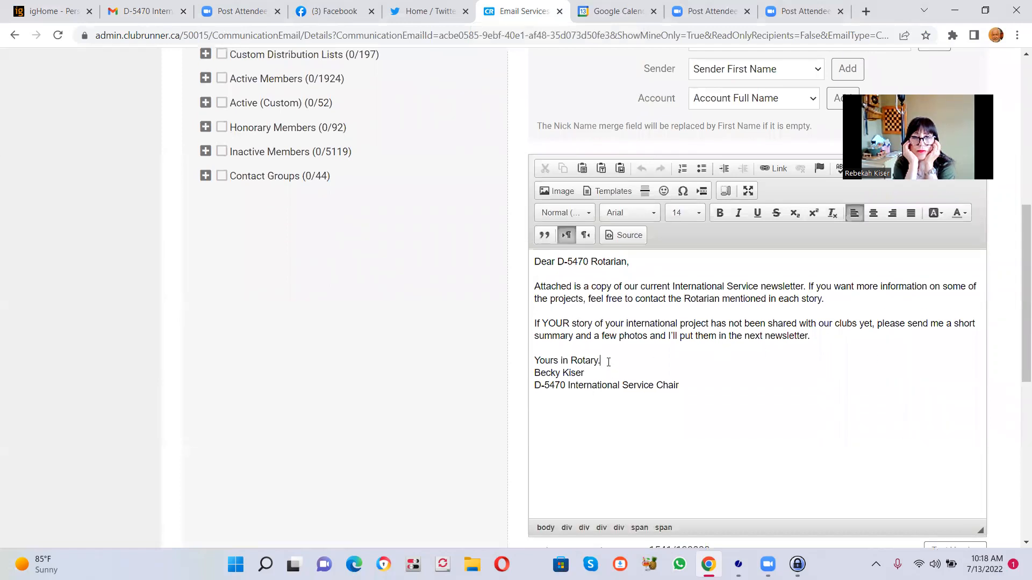
pyautogui.press('Return')
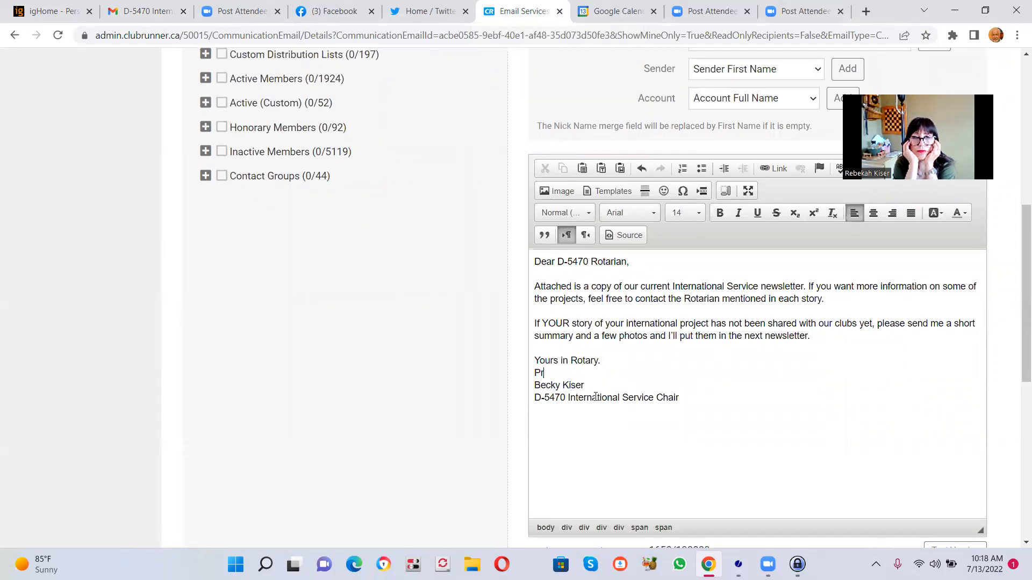
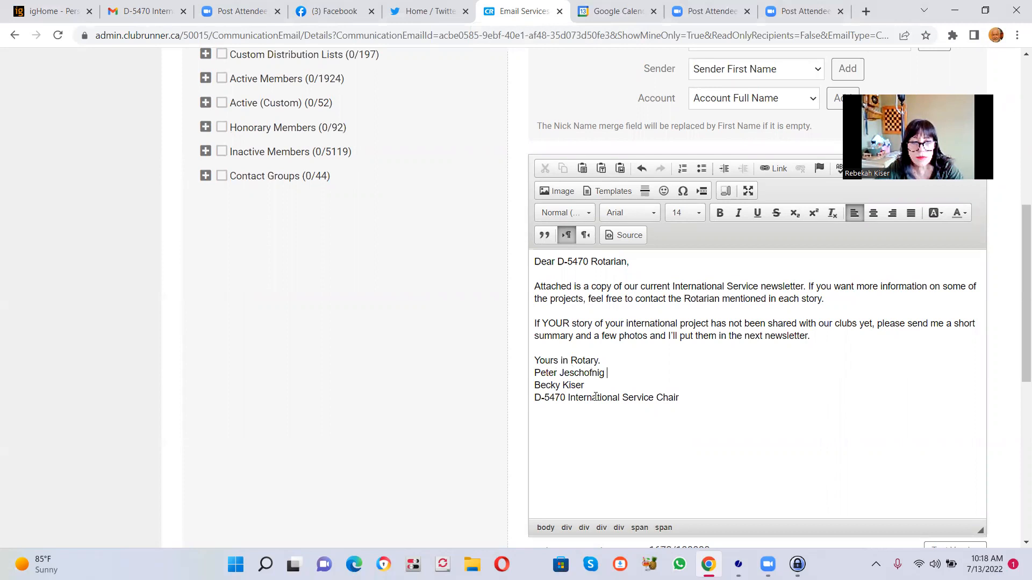
pyautogui.write(' for')
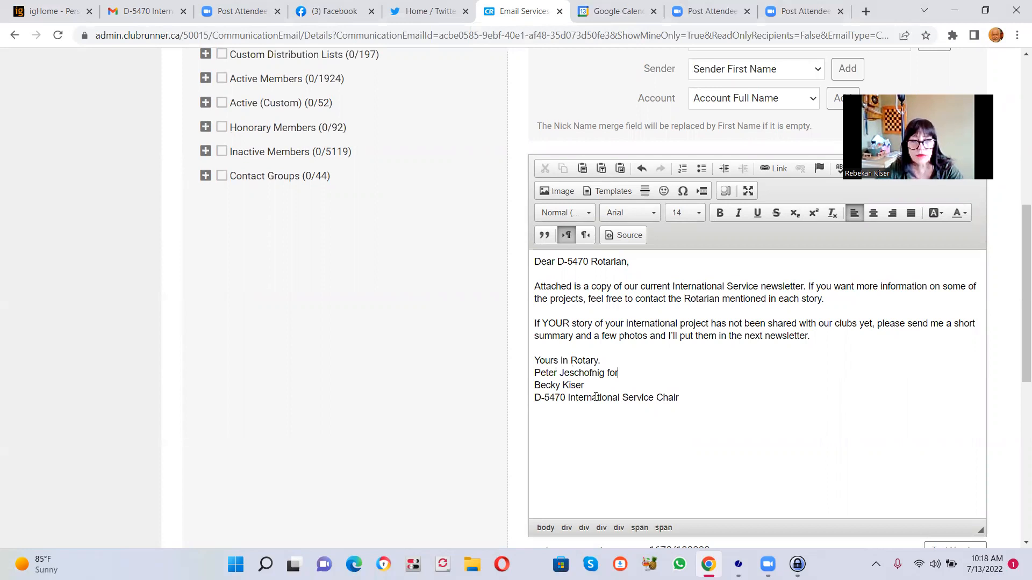
# - Review the newsletter email's message, attachment and send options, and save it as a draft
pyautogui.moveTo(739, 564)
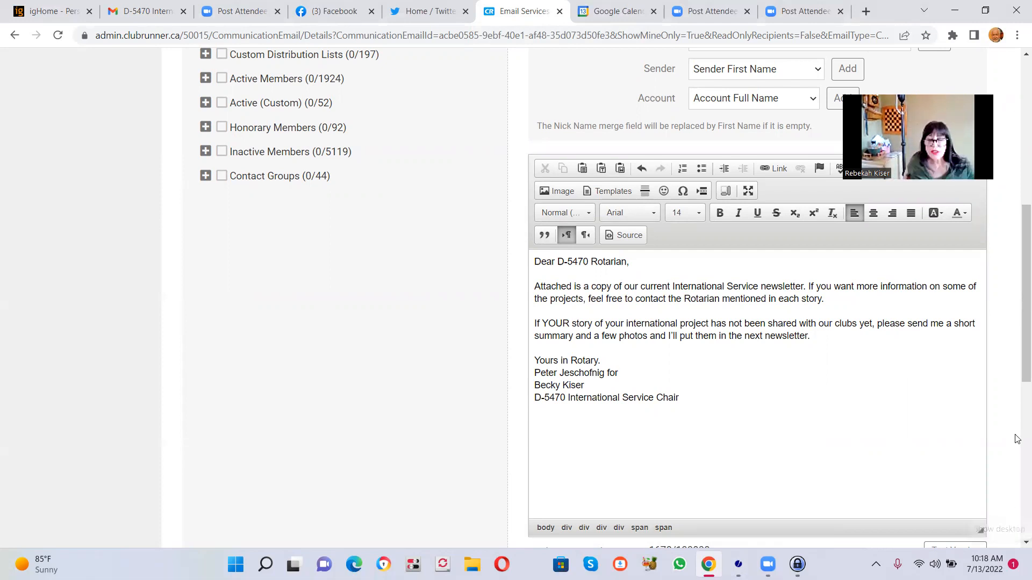
pyautogui.scroll(1, 1018, 289)
pyautogui.scroll(2, 1017, 289)
pyautogui.scroll(-4, 1017, 323)
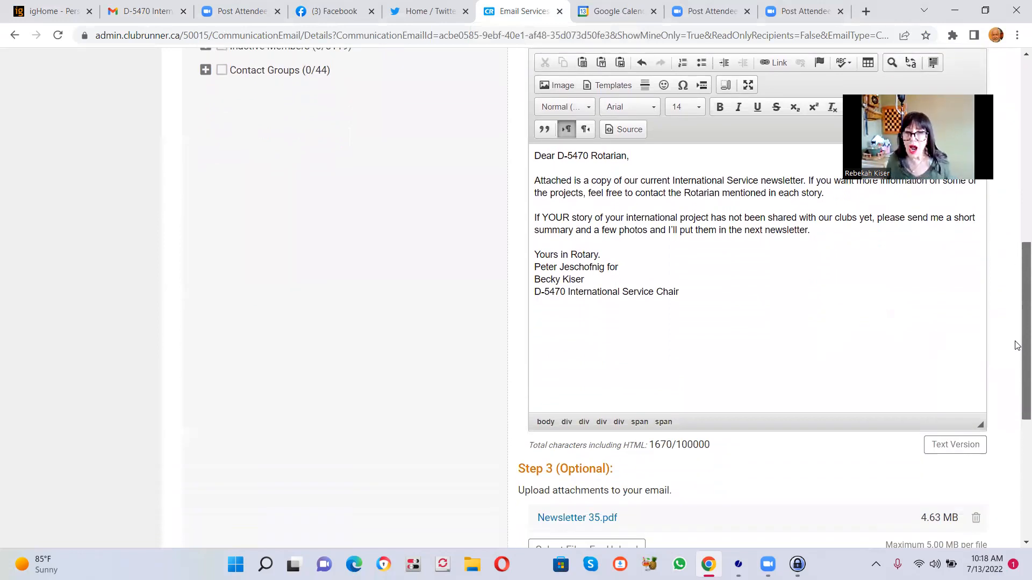
pyautogui.scroll(-1, 1017, 354)
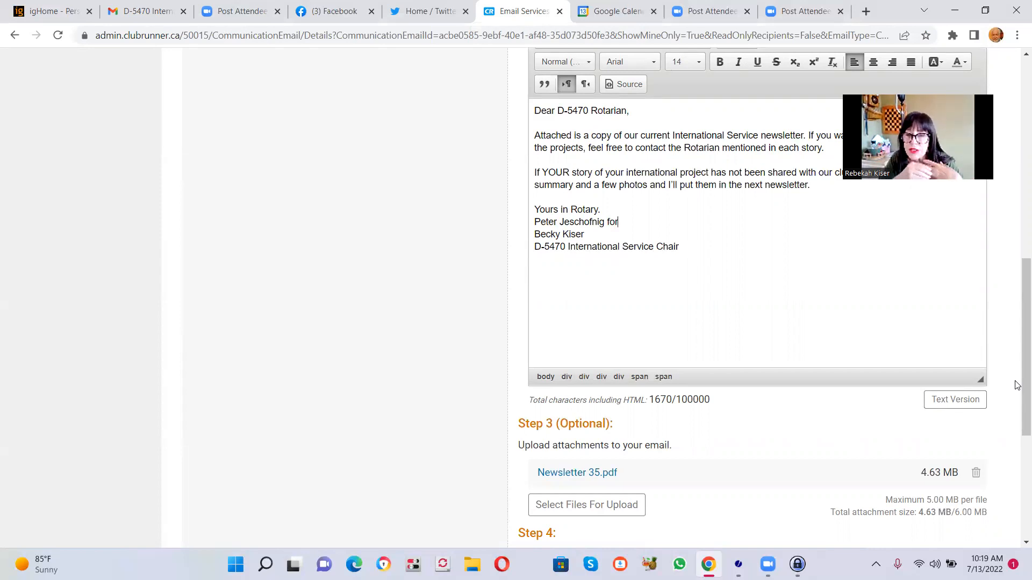
pyautogui.moveTo(1016, 385); pyautogui.dragTo(1016, 488)
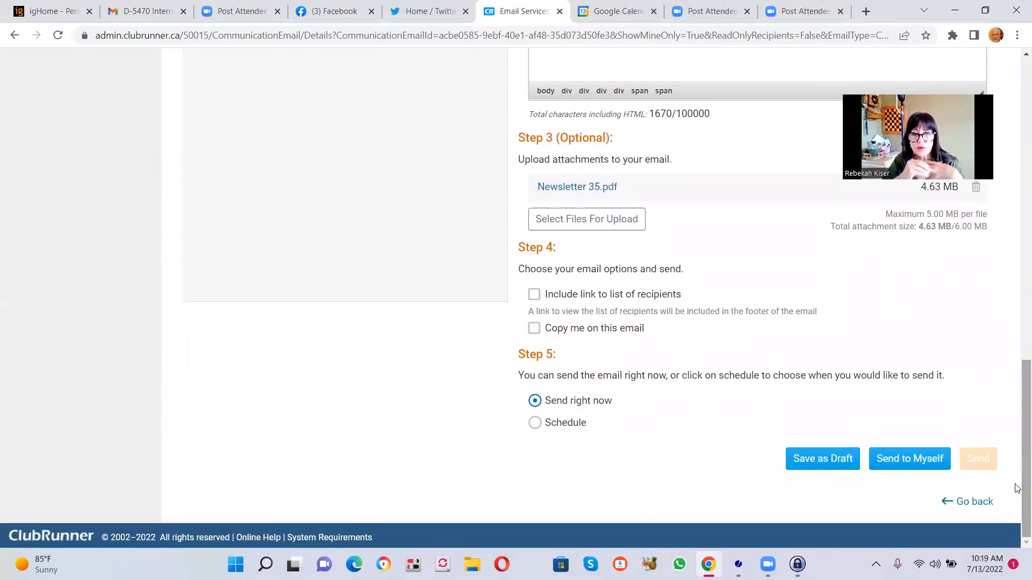
pyautogui.scroll(1, 1017, 400)
pyautogui.moveTo(1018, 401); pyautogui.dragTo(1017, 425)
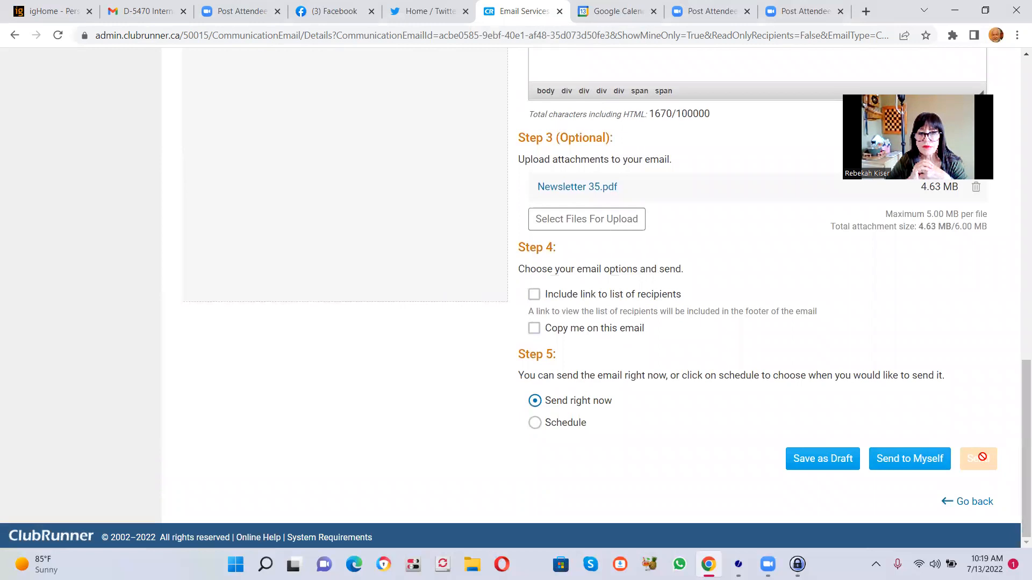
pyautogui.click(828, 462)
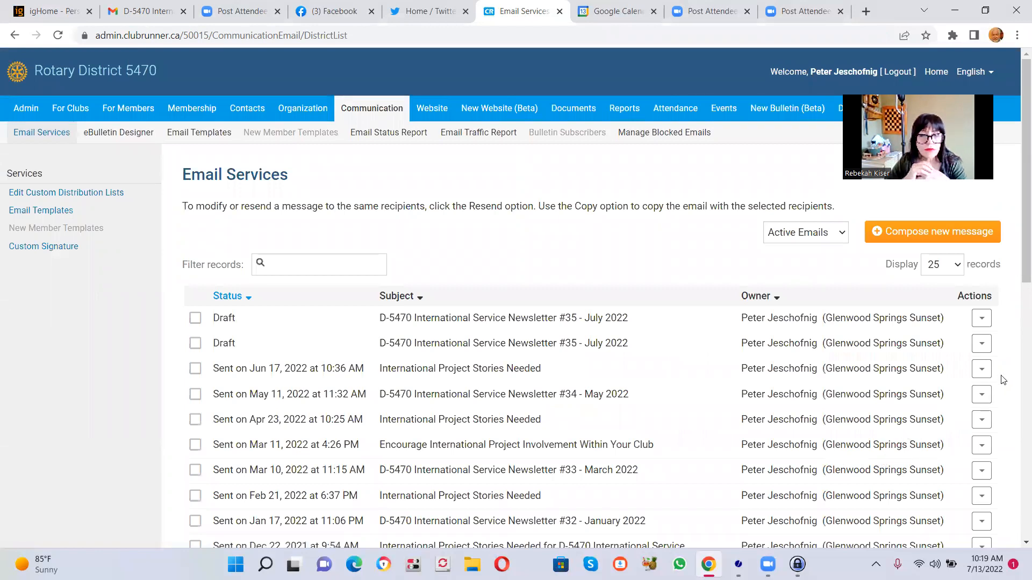
# - Open the second Newsletter #35 draft in the list, examine its recipients, message and attachment, and return to the email list
pyautogui.click(981, 343)
pyautogui.click(914, 367)
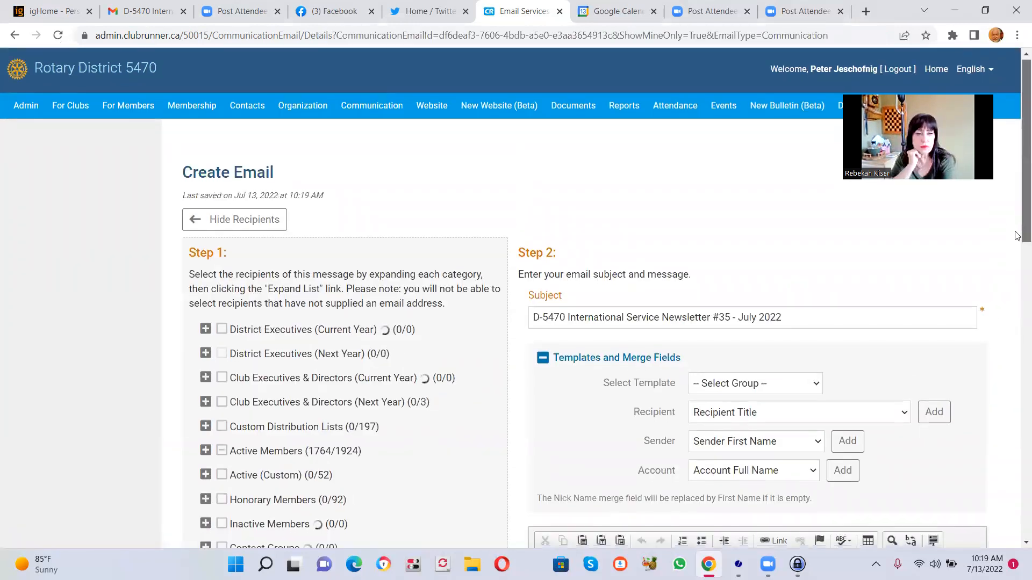
pyautogui.scroll(-7, 1016, 383)
pyautogui.scroll(-5, 1016, 383)
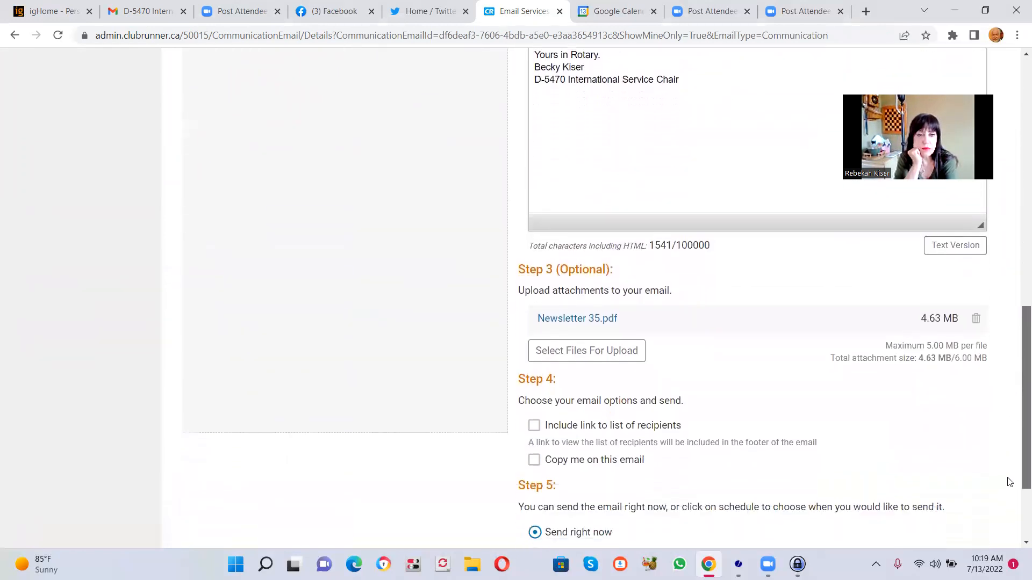
pyautogui.scroll(4, 1013, 388)
pyautogui.scroll(8, 1013, 388)
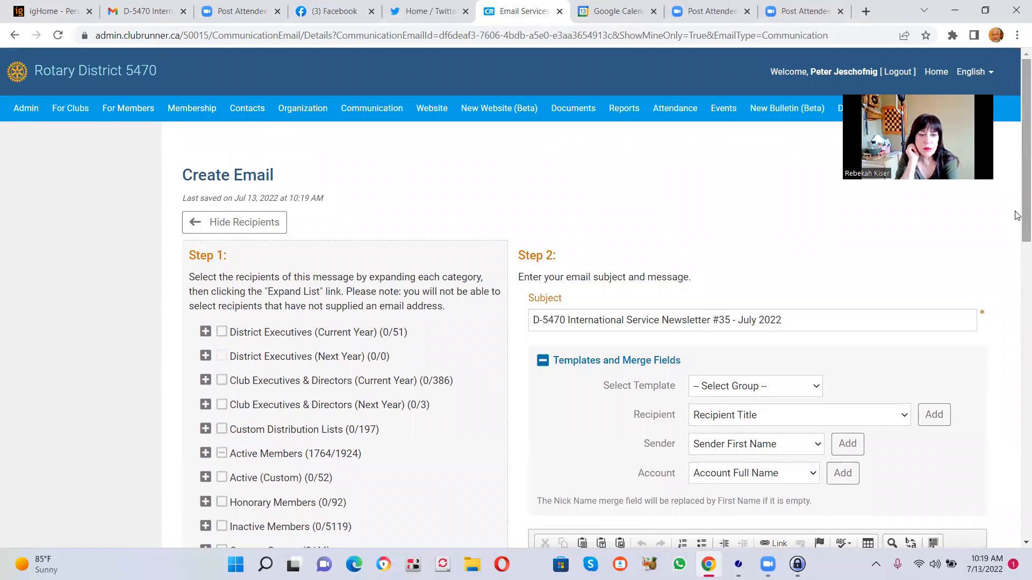
pyautogui.moveTo(1017, 227); pyautogui.dragTo(1017, 199)
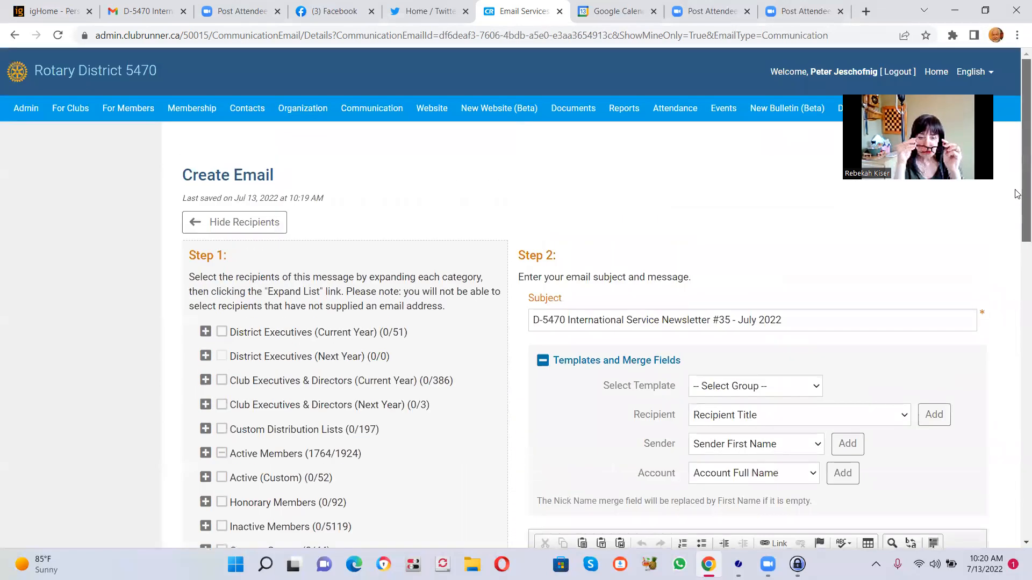
pyautogui.click(15, 38)
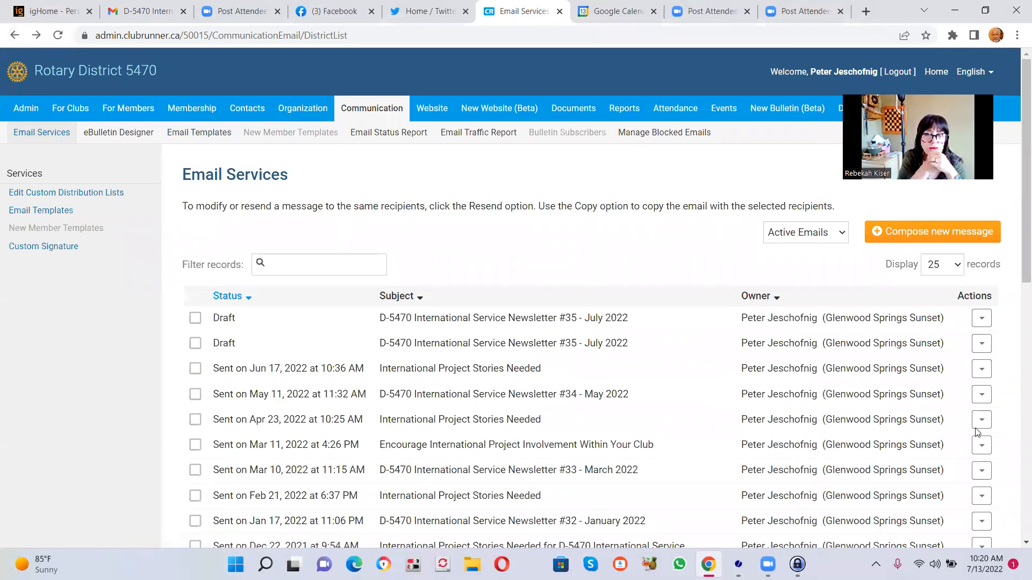
# - Open the Newsletter #35 draft with the edited signature and send another test email to yourself
pyautogui.click(981, 346)
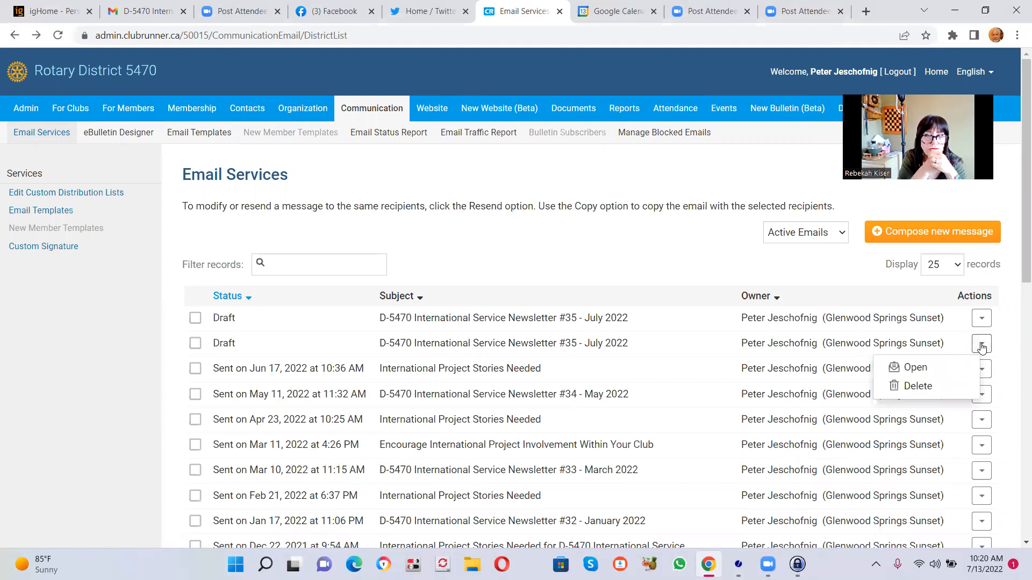
pyautogui.click(933, 370)
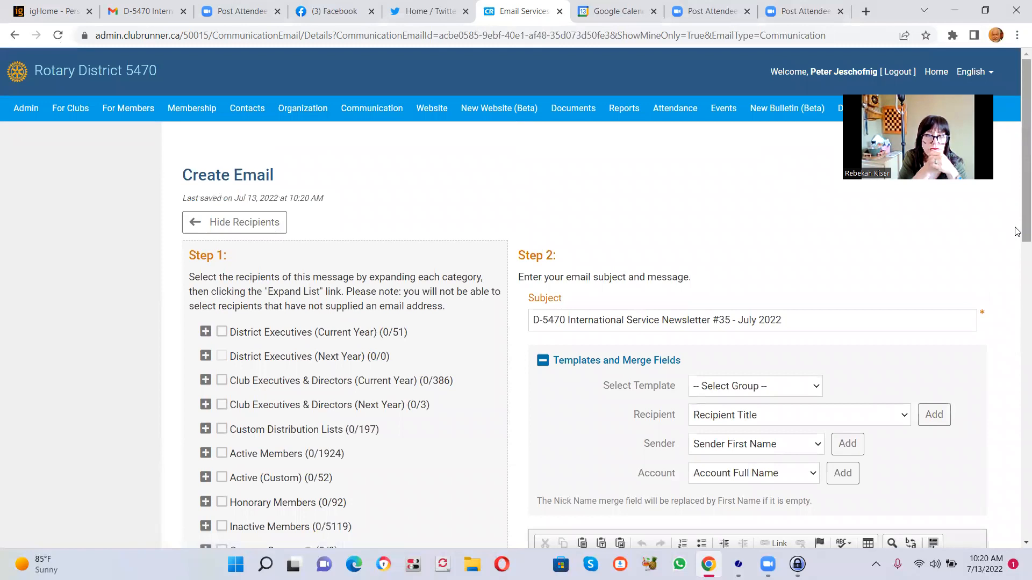
pyautogui.scroll(-7, 1017, 229)
pyautogui.moveTo(1017, 358); pyautogui.dragTo(1017, 524)
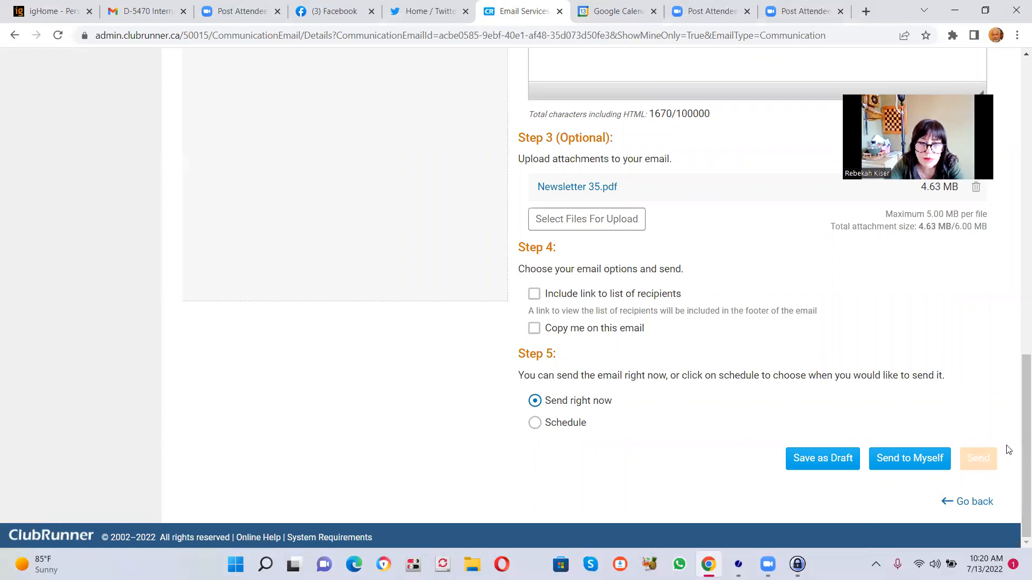
pyautogui.moveTo(1017, 426); pyautogui.dragTo(1018, 425)
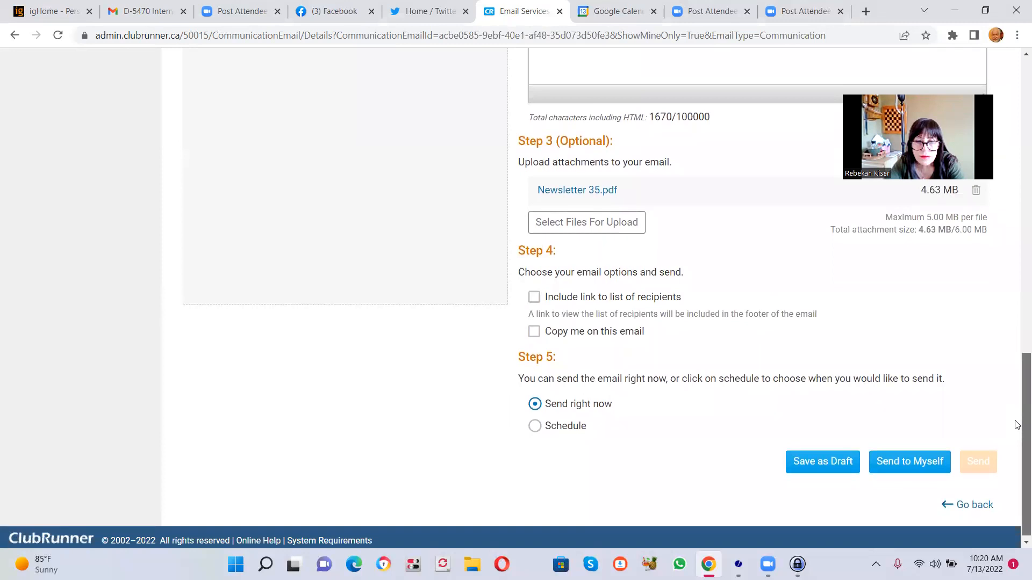
pyautogui.click(890, 473)
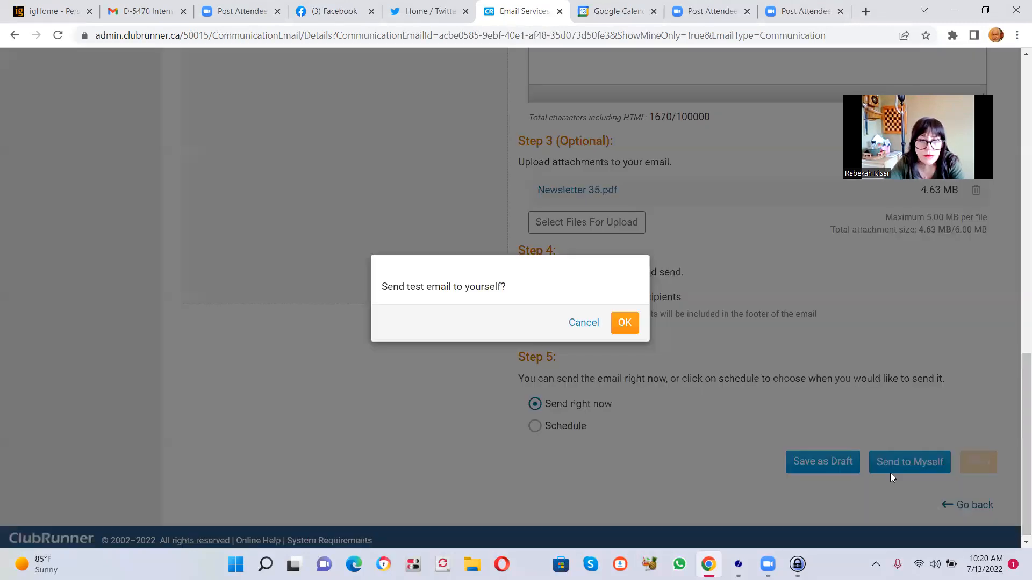
pyautogui.click(613, 326)
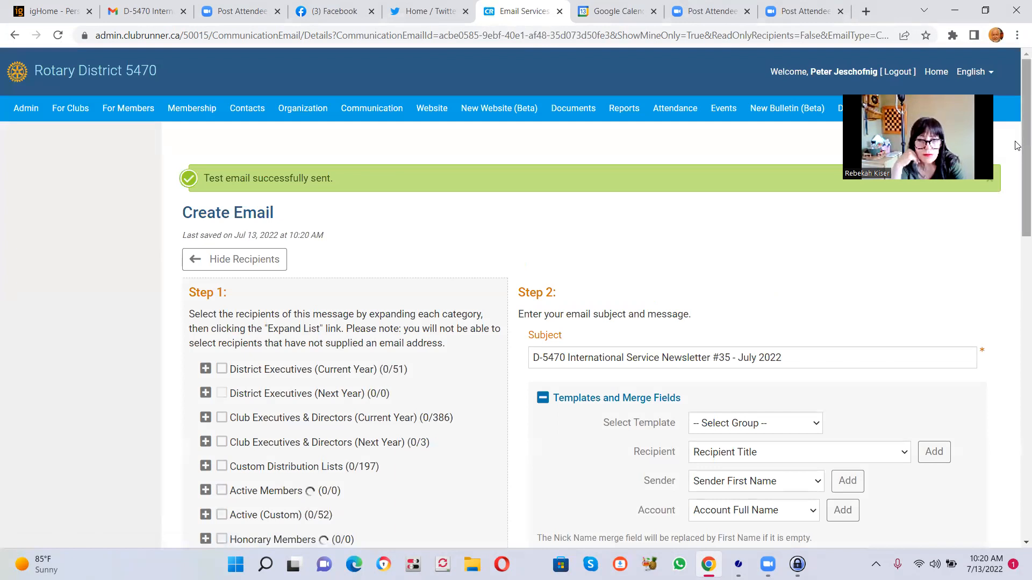
# - Select all Active Members clubs as recipients of the newsletter email, excluding XXX Sample Club
pyautogui.moveTo(1017, 158); pyautogui.dragTo(1017, 226)
pyautogui.scroll(2, 1017, 226)
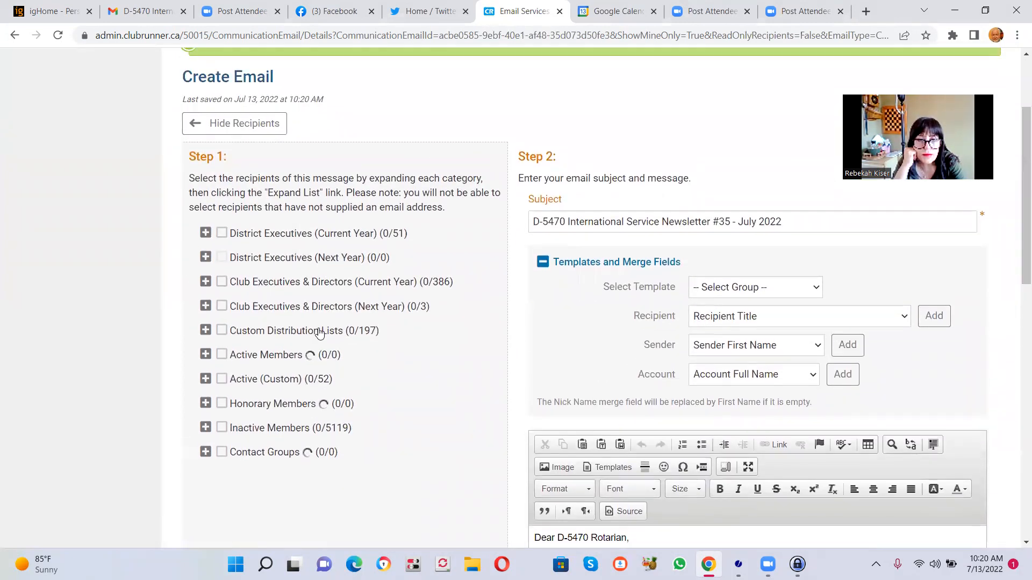
pyautogui.click(204, 355)
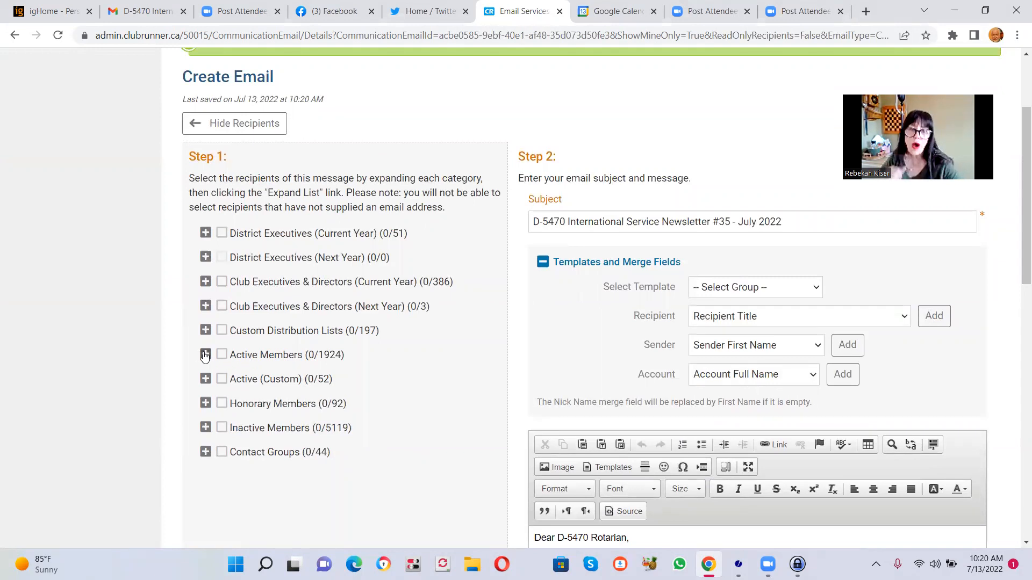
pyautogui.click(223, 356)
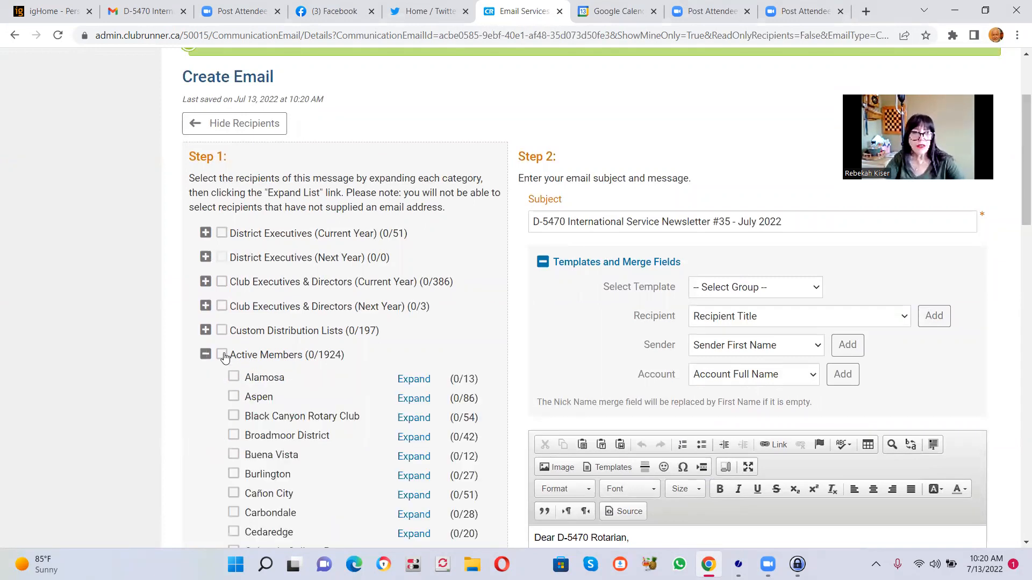
pyautogui.moveTo(1018, 218); pyautogui.dragTo(1016, 481)
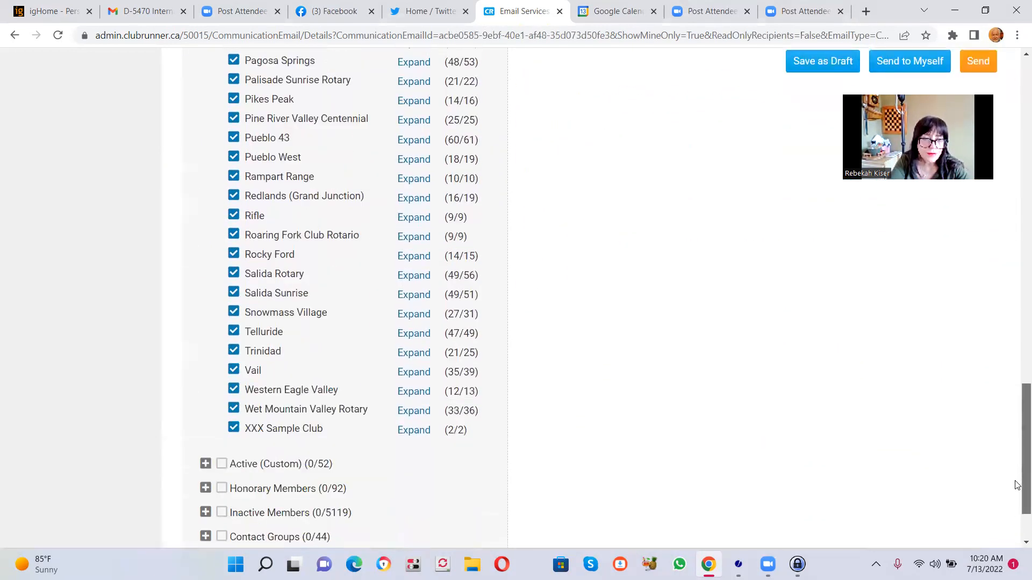
pyautogui.click(233, 432)
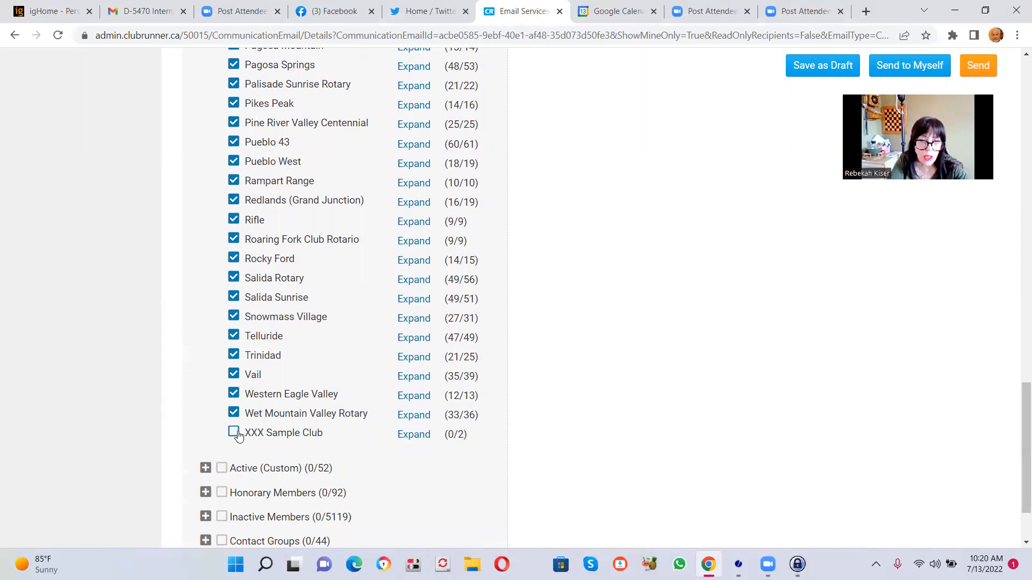
# - Send the Newsletter #35 email right now to the selected recipients
pyautogui.moveTo(1017, 484); pyautogui.dragTo(1016, 404)
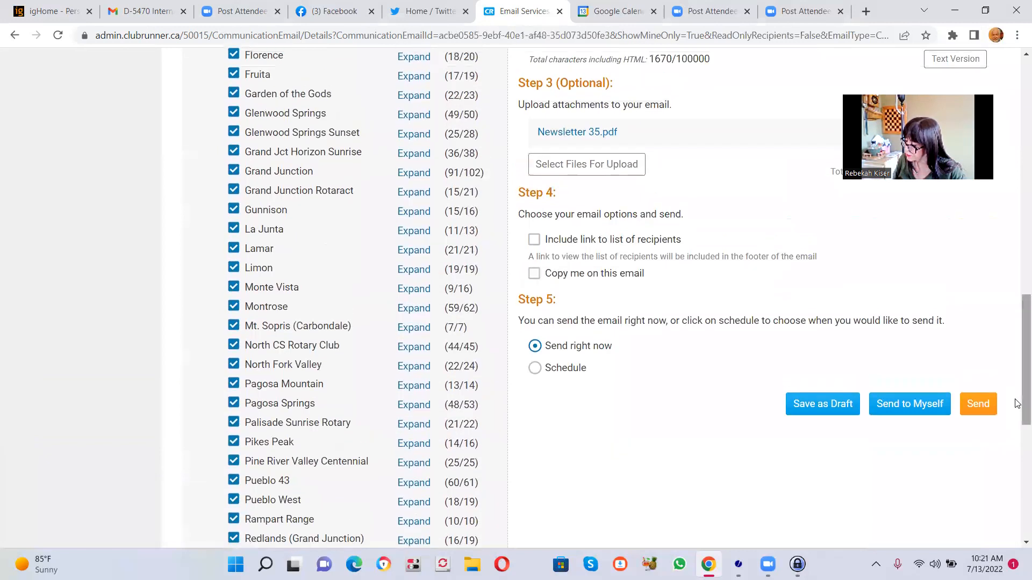
pyautogui.click(977, 407)
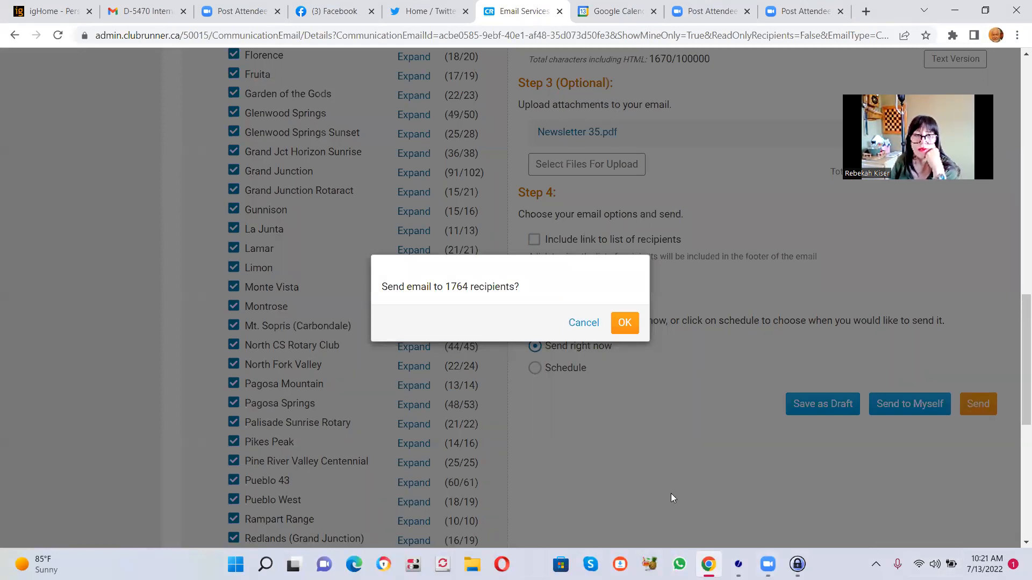
pyautogui.click(621, 327)
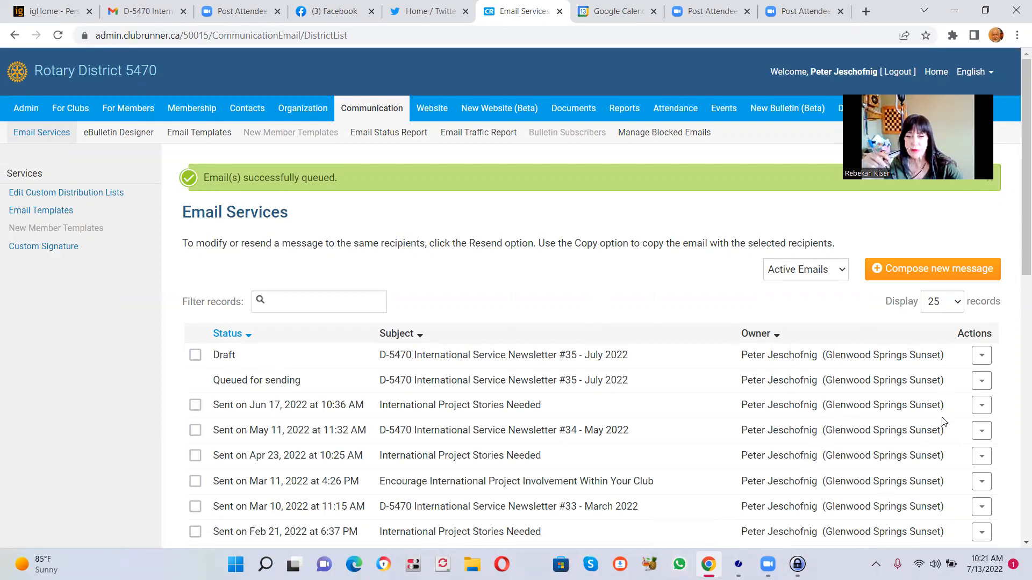
# - Delete the remaining draft "D-5470 International Service Newsletter #35 - July 2022" and check the email list
pyautogui.click(984, 360)
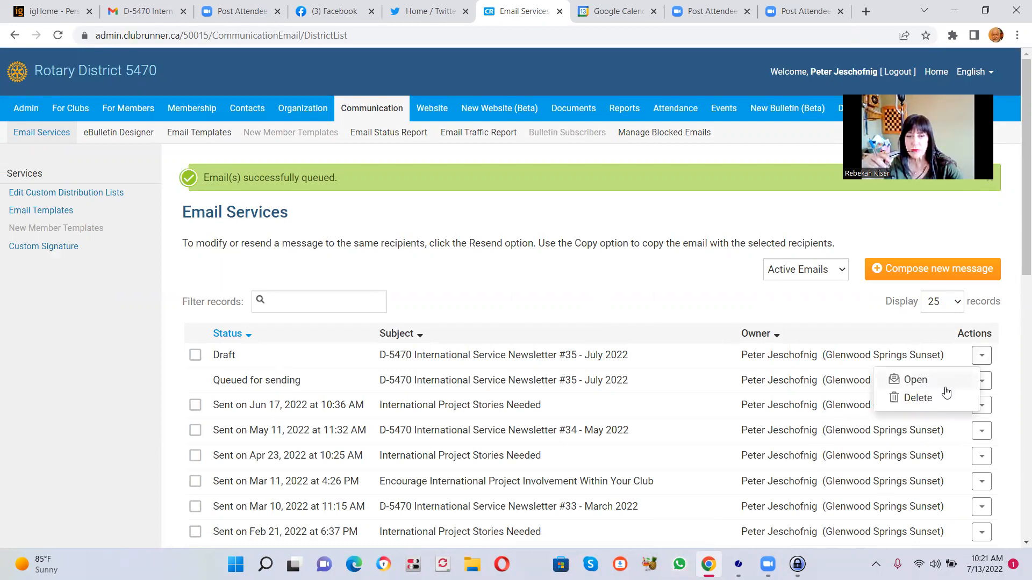
pyautogui.click(939, 405)
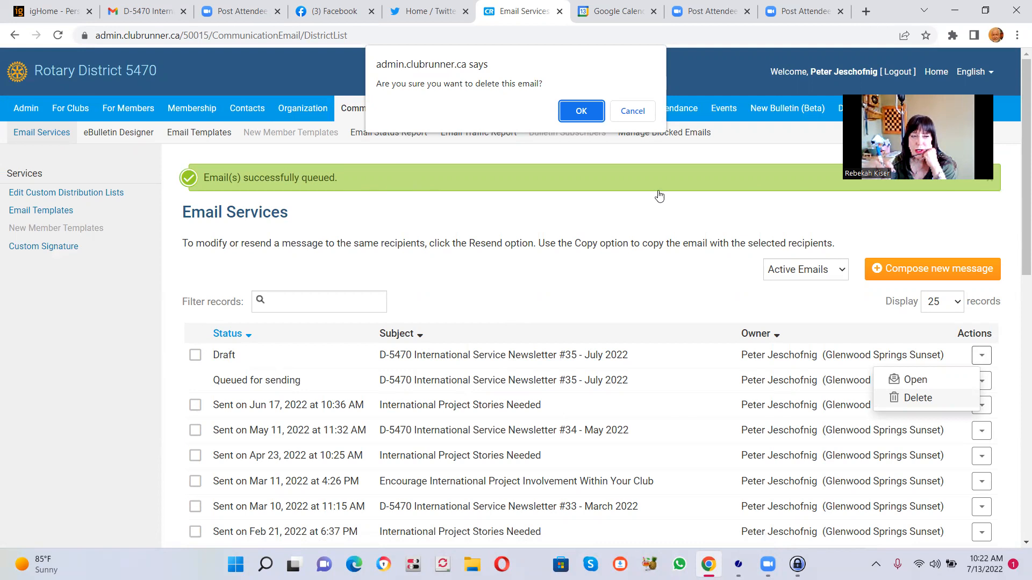
pyautogui.click(594, 115)
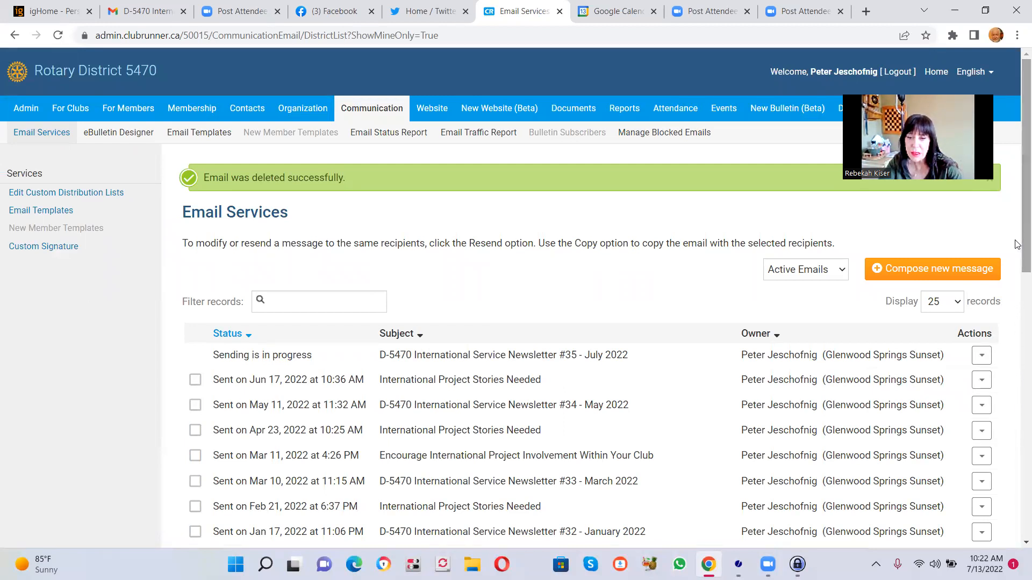
pyautogui.moveTo(1015, 237); pyautogui.dragTo(1018, 247)
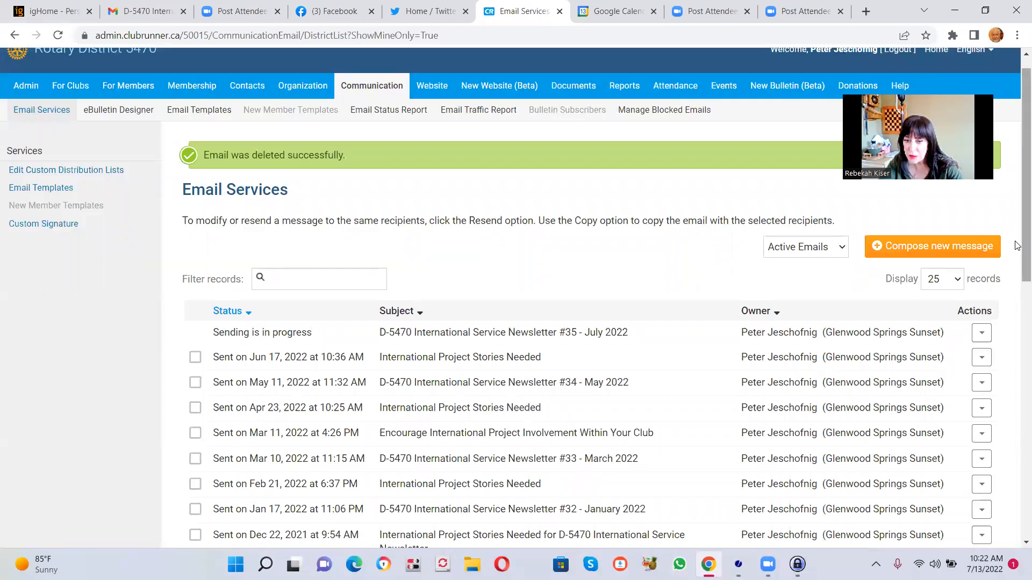
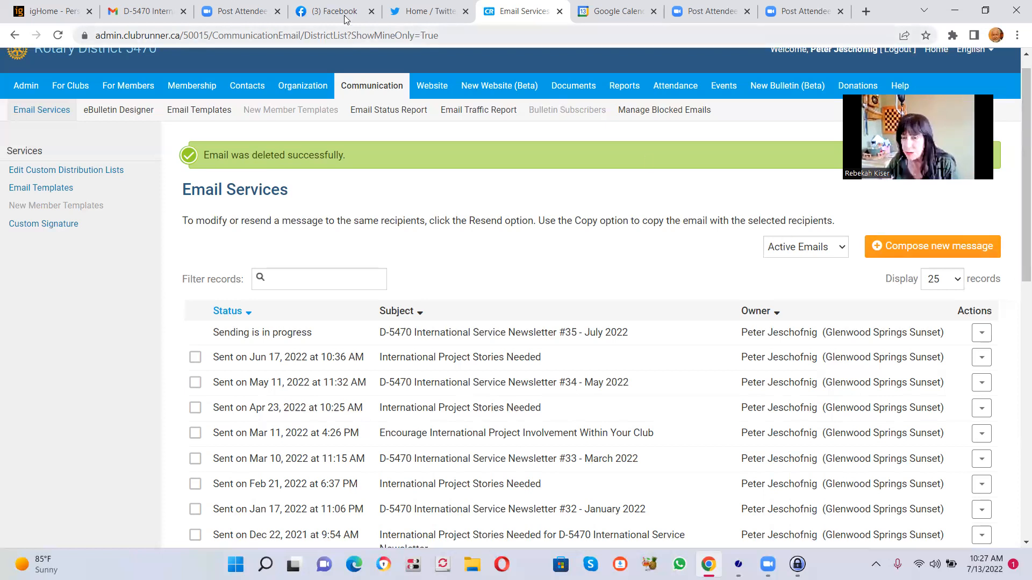
pyautogui.click(616, 14)
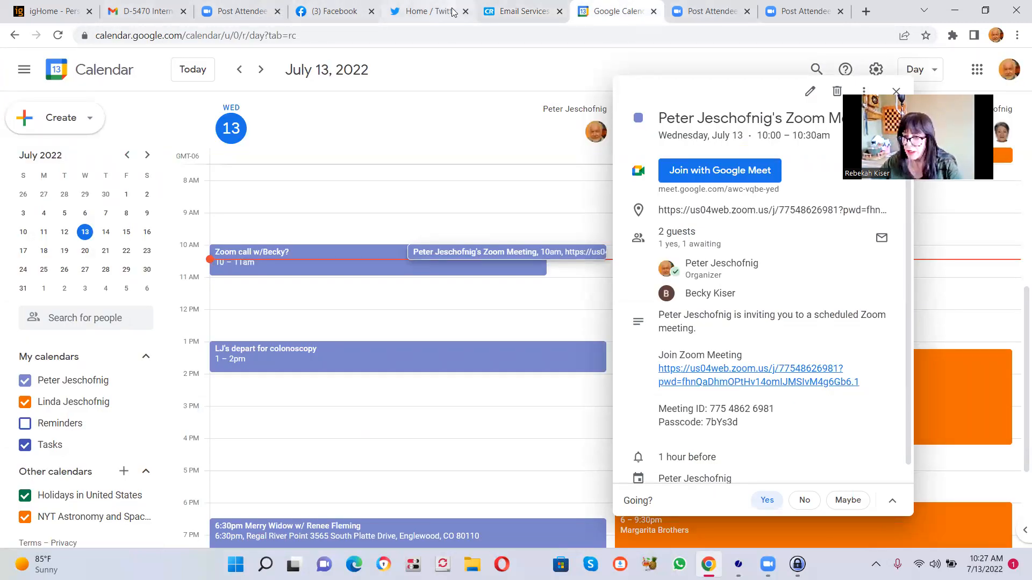
pyautogui.click(505, 15)
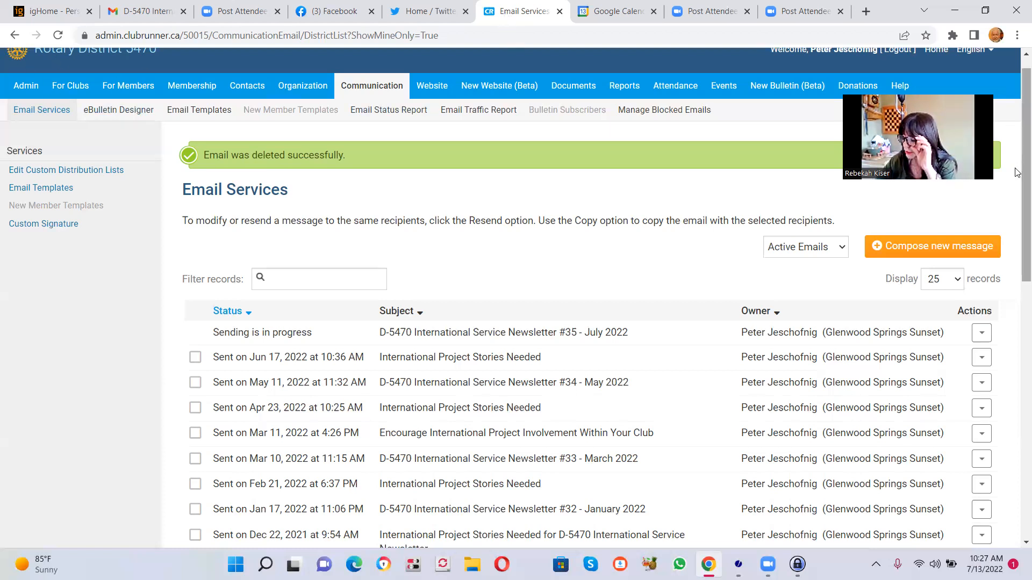
pyautogui.scroll(1, 1016, 156)
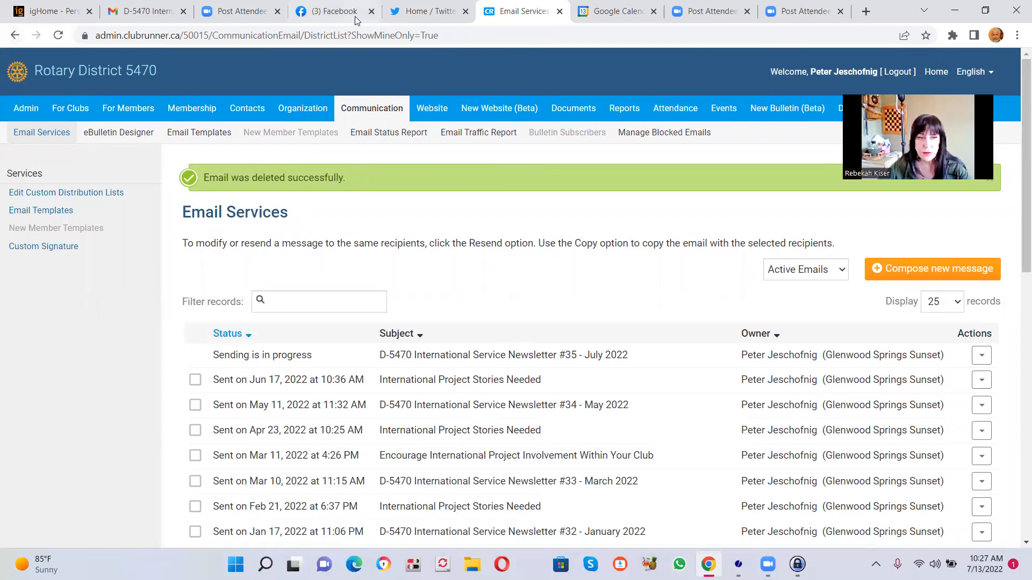
# - Go to the Rotary District 5470 website at rotary5470.org
pyautogui.moveTo(460, 33); pyautogui.dragTo(4, 7)
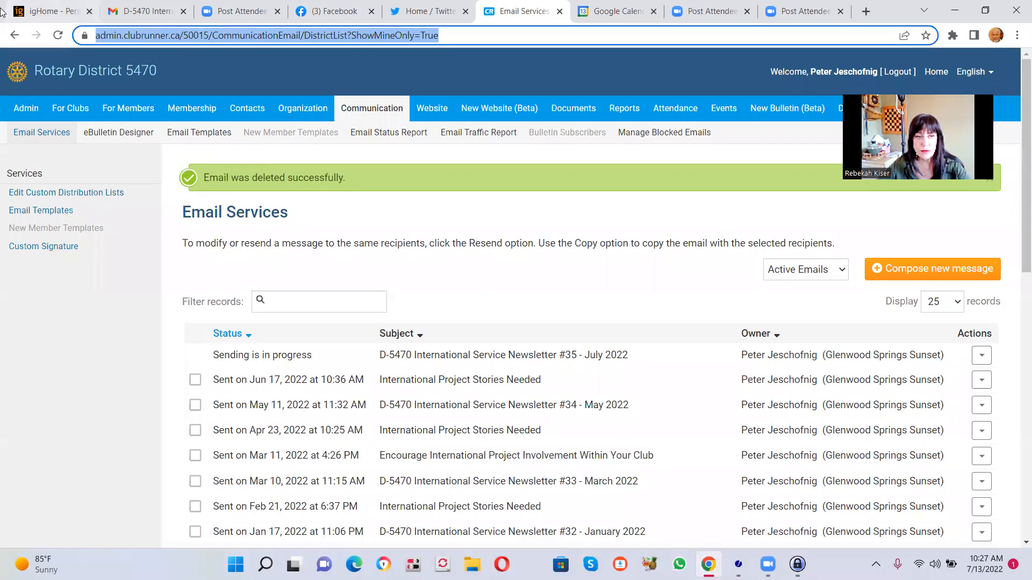
pyautogui.write('rotary5470.org')
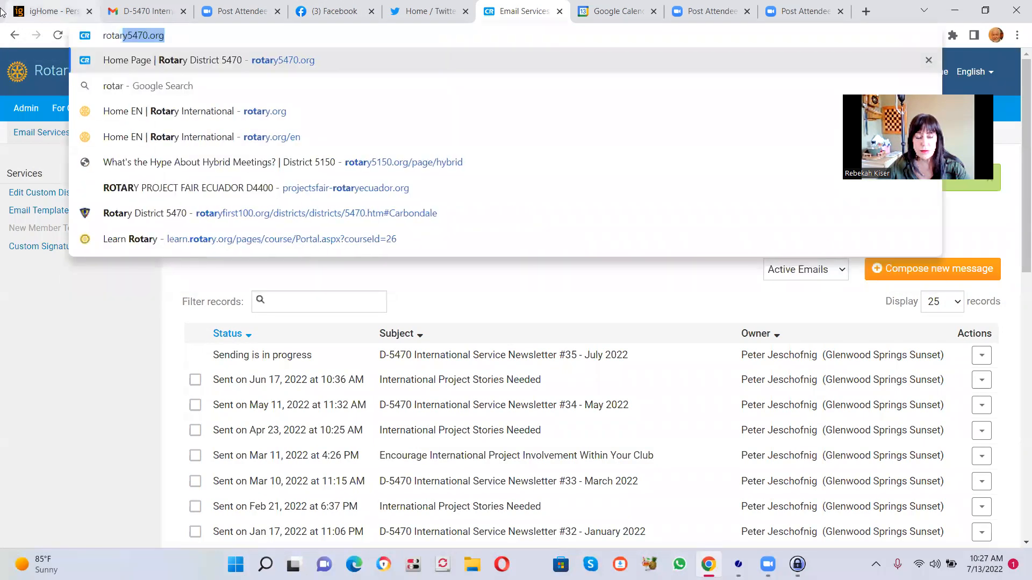
pyautogui.press('Return')
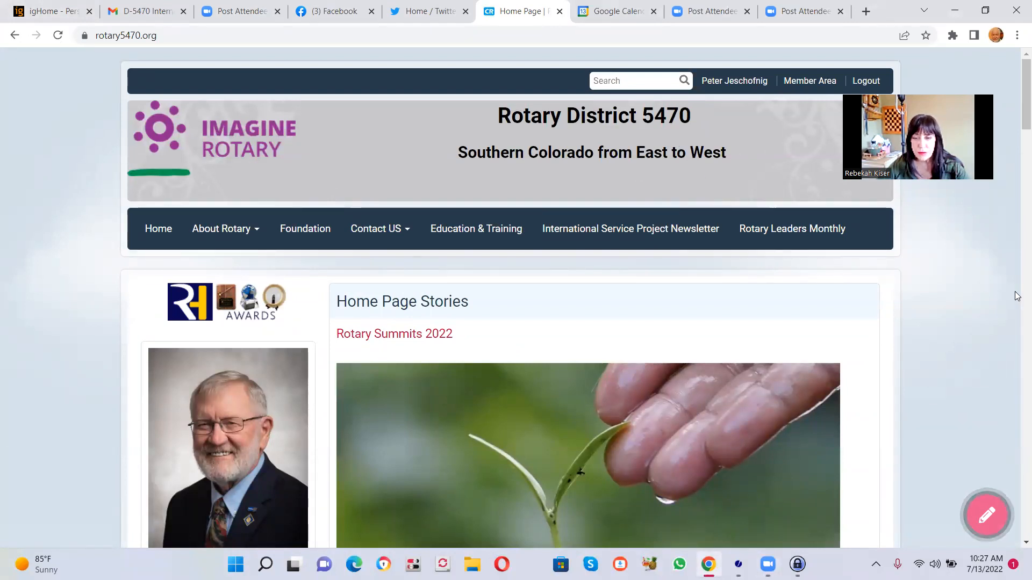
# - Open the Global Grants page from the site pages list and read through it to the committee contact details
pyautogui.moveTo(1018, 122); pyautogui.dragTo(1017, 378)
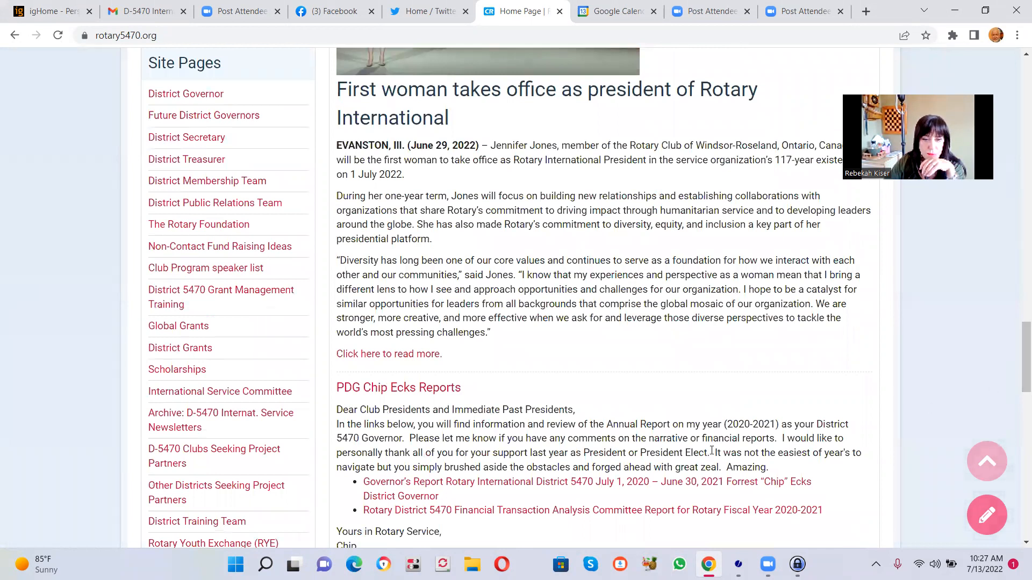
pyautogui.click(190, 329)
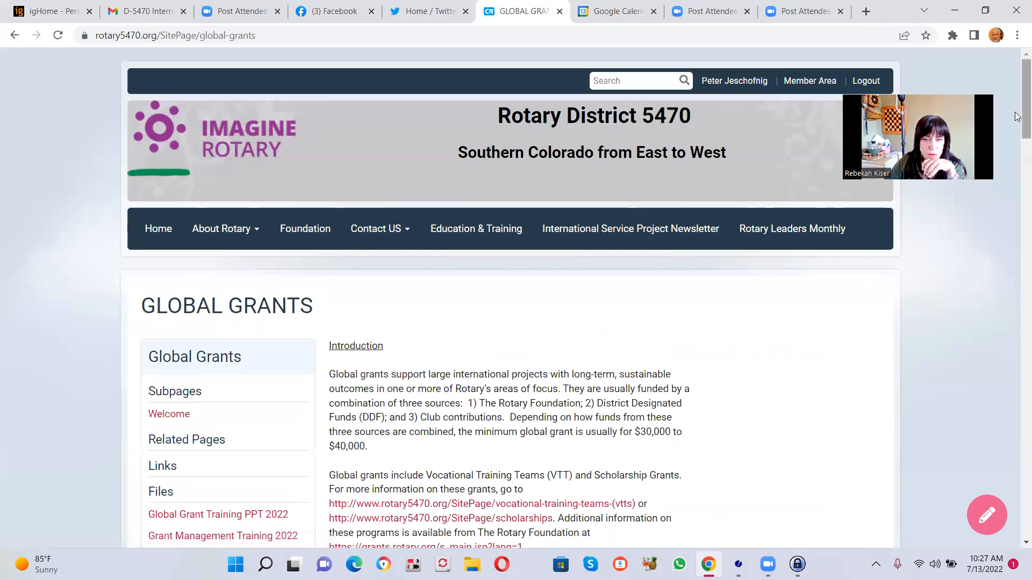
pyautogui.scroll(-20, 999, 276)
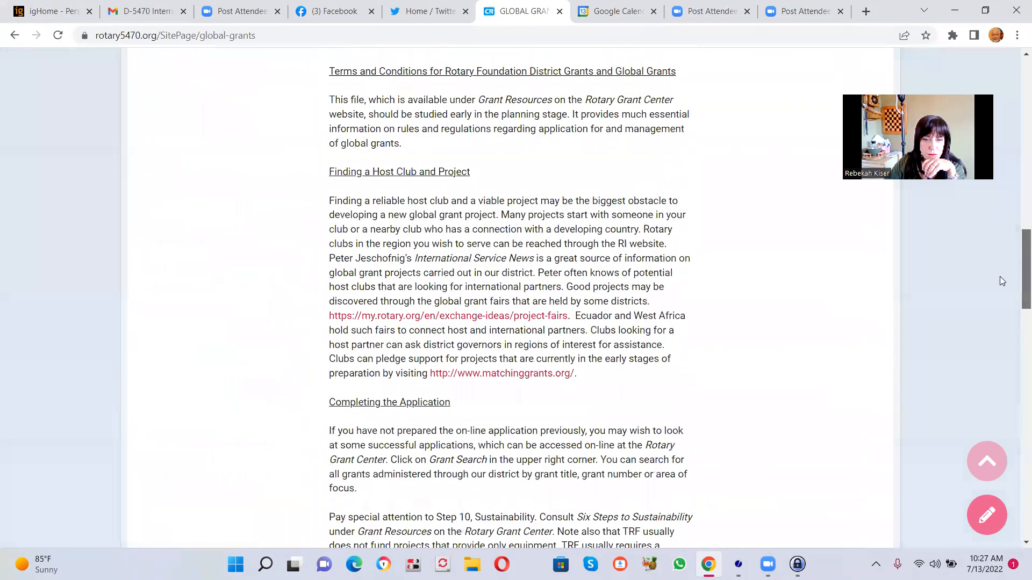
pyautogui.scroll(-10, 989, 408)
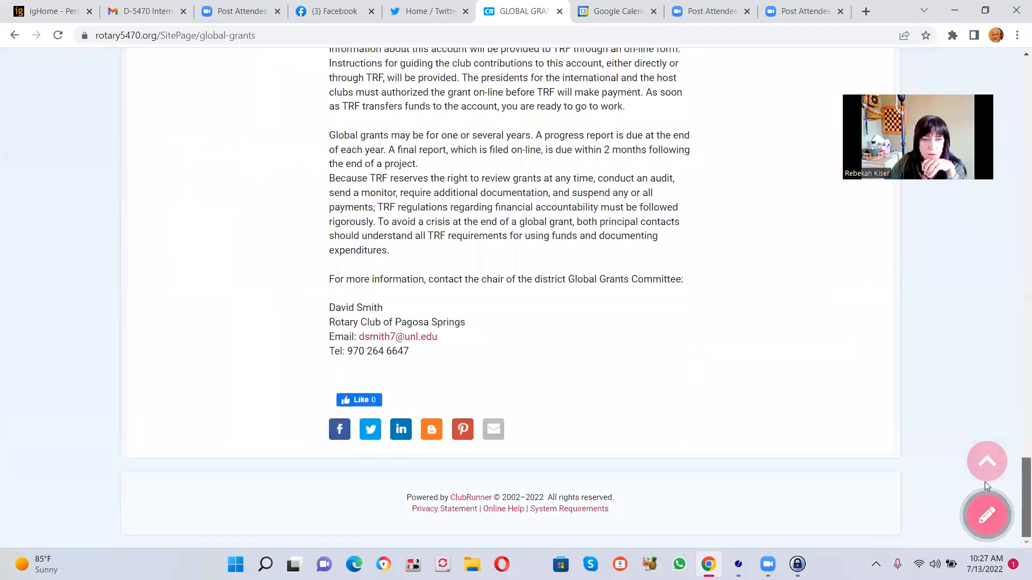
pyautogui.click(987, 461)
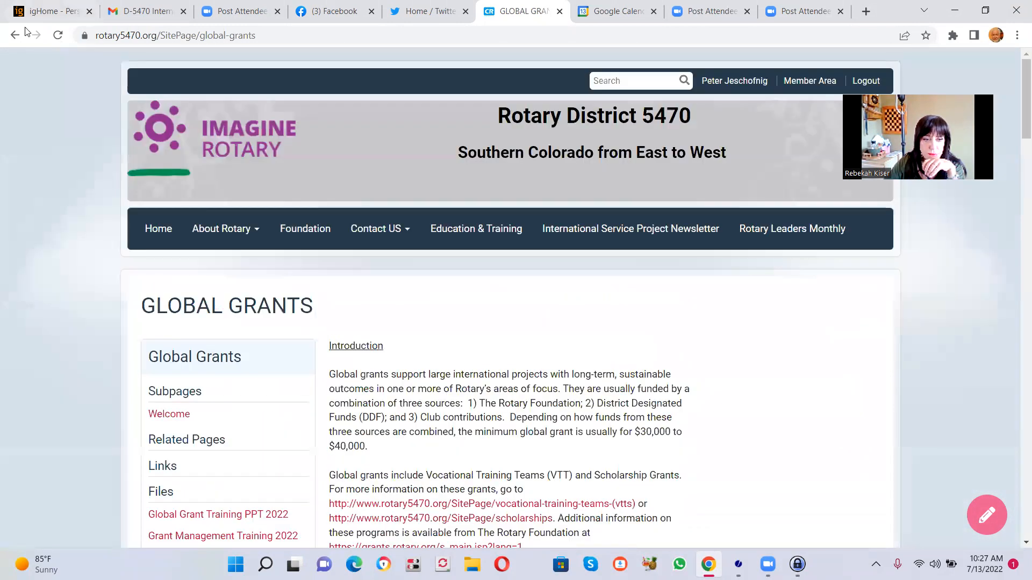
# - Return to the district home page, open the International Service Committee page and review it down to the committee member list
pyautogui.click(14, 36)
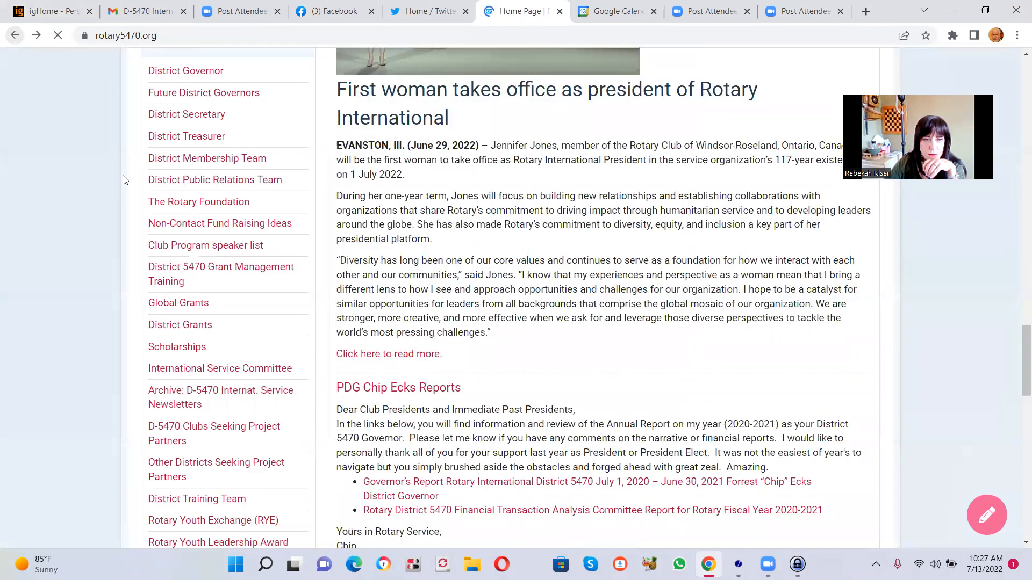
pyautogui.click(241, 372)
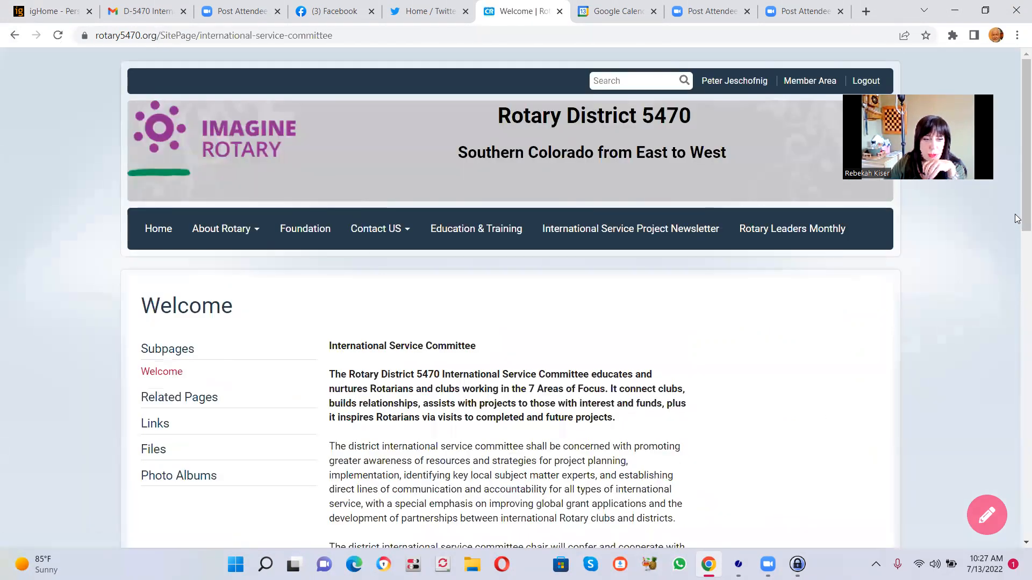
pyautogui.moveTo(1018, 145); pyautogui.dragTo(1014, 460)
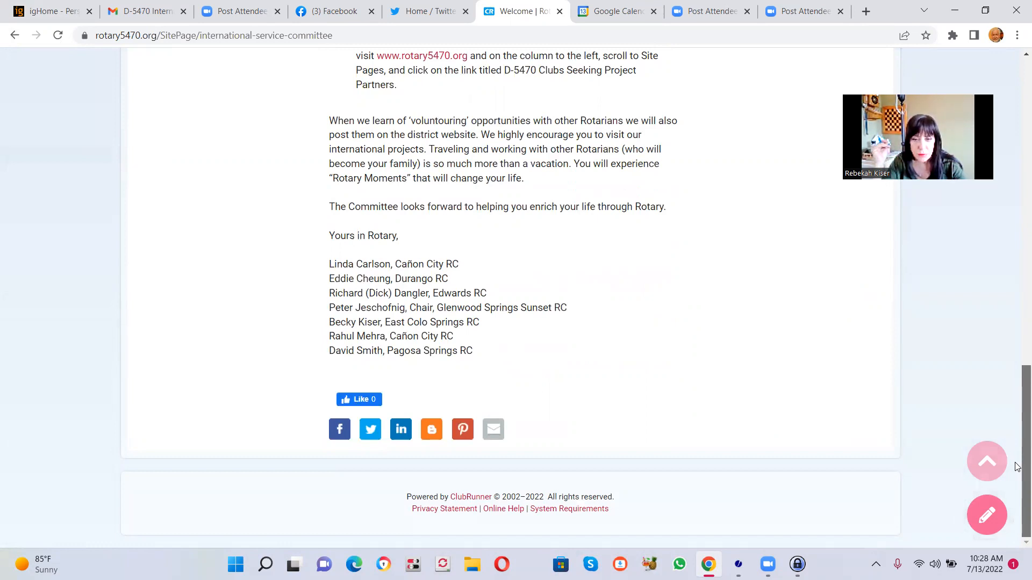
pyautogui.scroll(1, 1017, 466)
pyautogui.scroll(-1, 1016, 468)
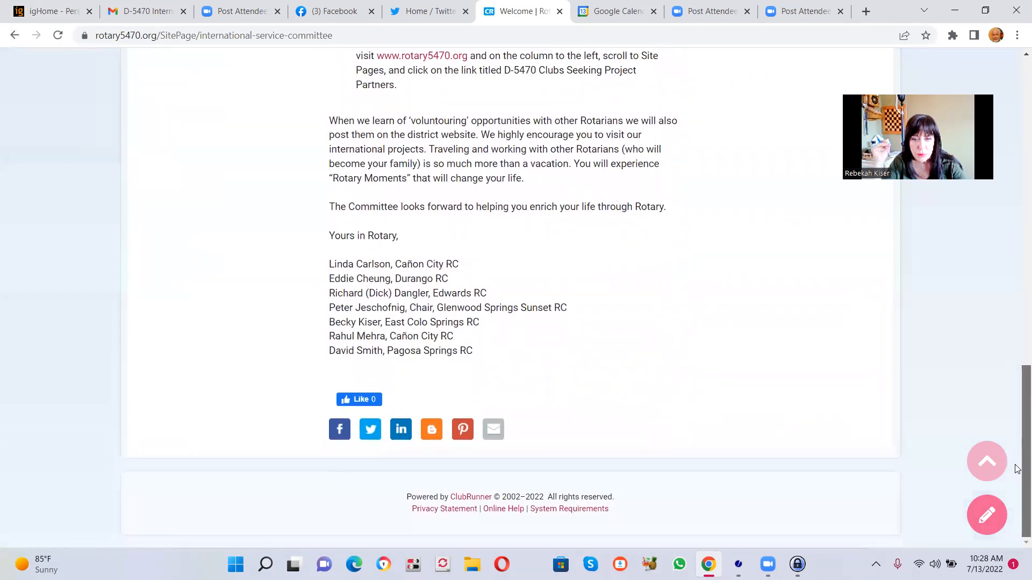
pyautogui.scroll(1, 1017, 468)
pyautogui.scroll(-1, 1017, 471)
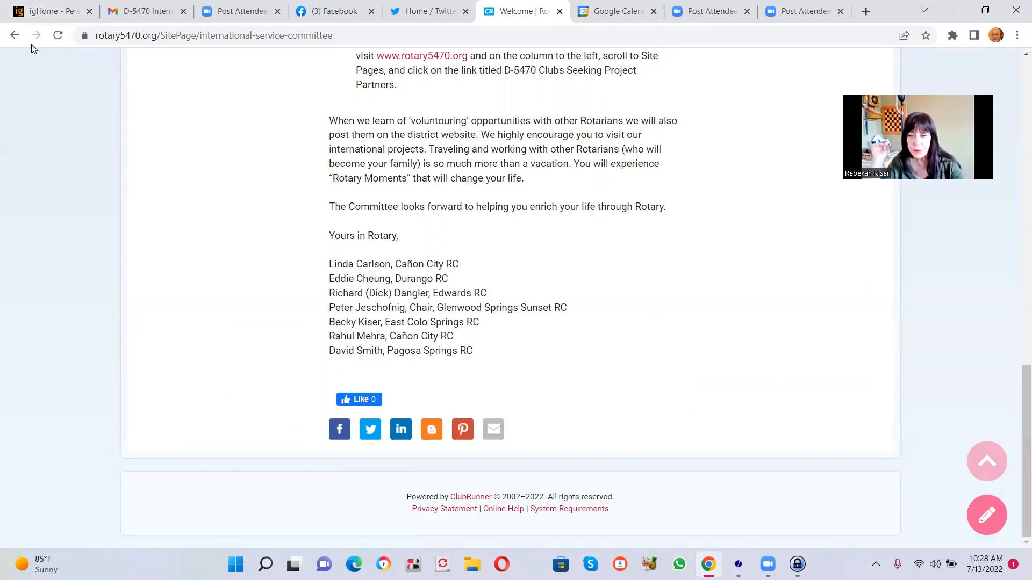
# - Return to the home page, open the archive of D-5470 International Service Newsletters and look through its list of past issues
pyautogui.click(15, 35)
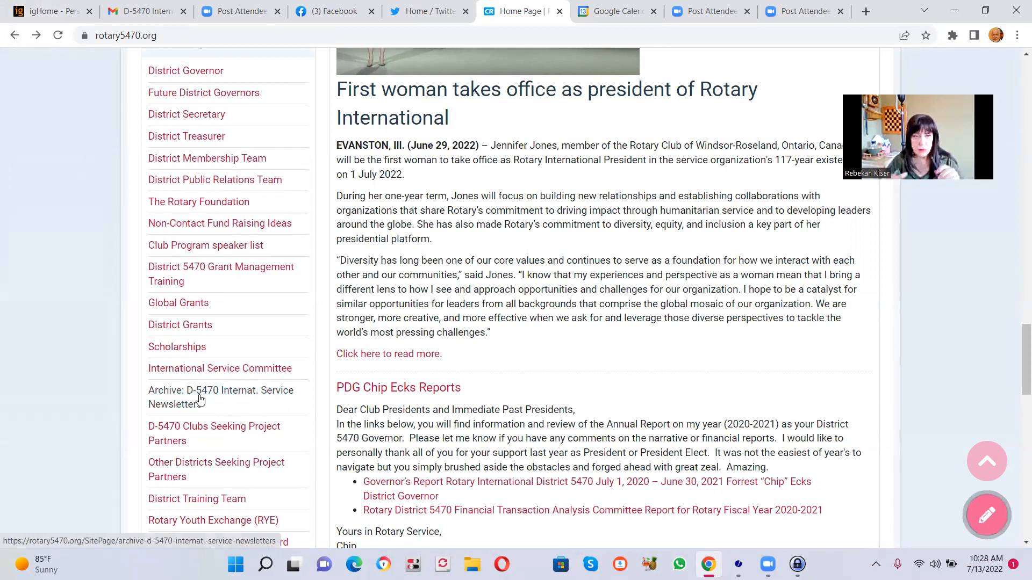
pyautogui.click(198, 399)
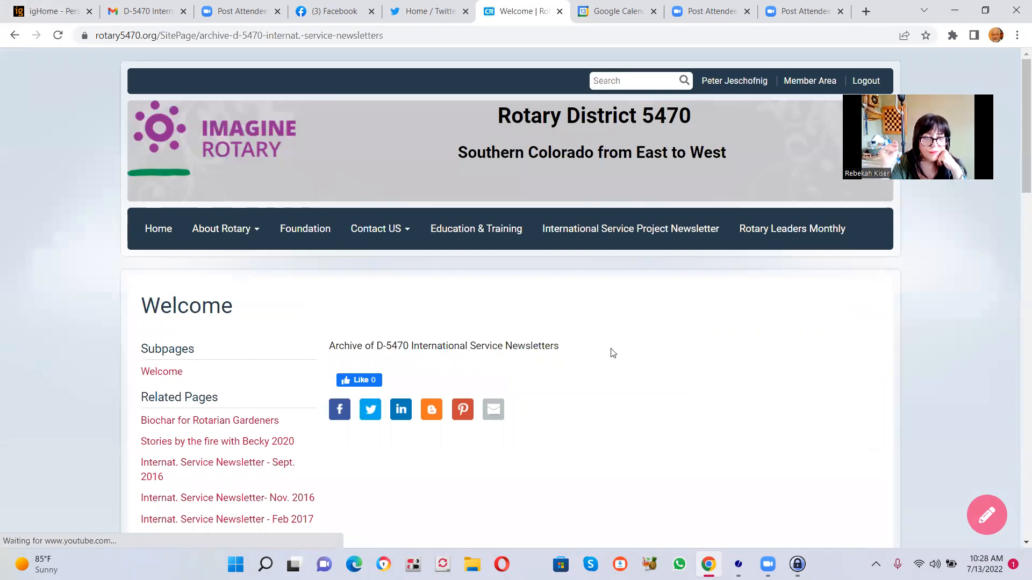
pyautogui.moveTo(1017, 75); pyautogui.dragTo(1017, 410)
pyautogui.moveTo(1016, 357); pyautogui.dragTo(1016, 490)
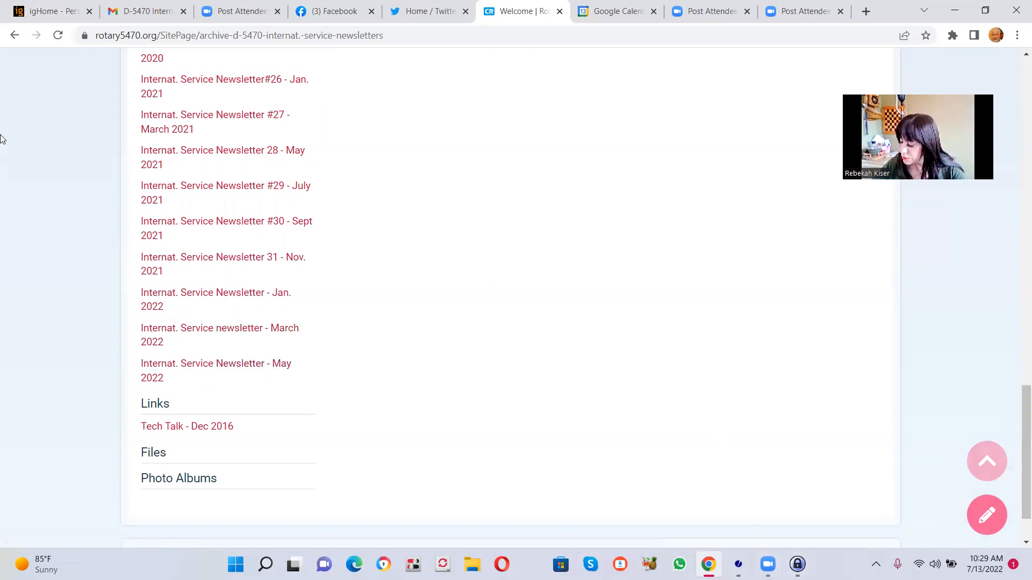
pyautogui.moveTo(1017, 422); pyautogui.dragTo(1017, 43)
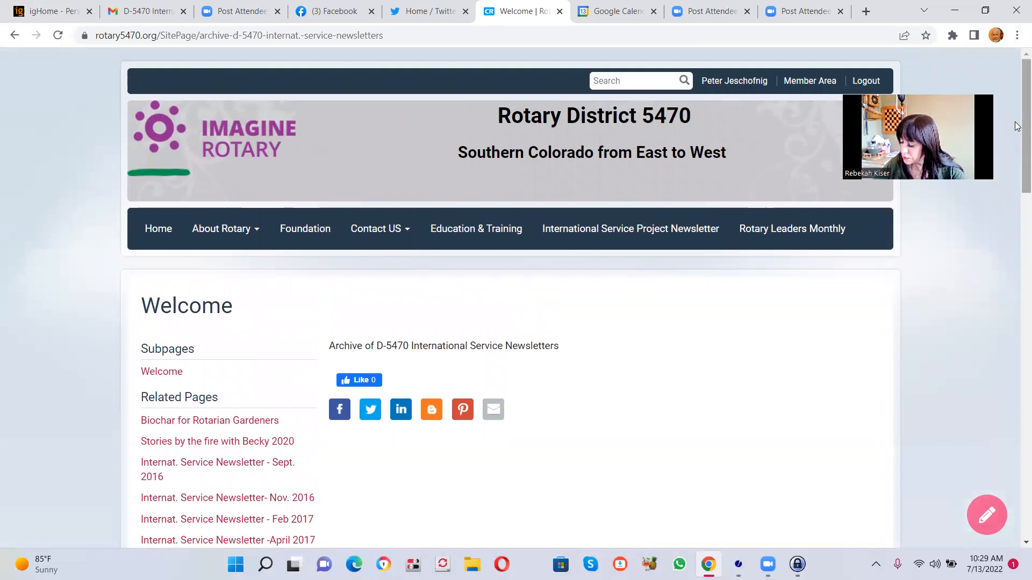